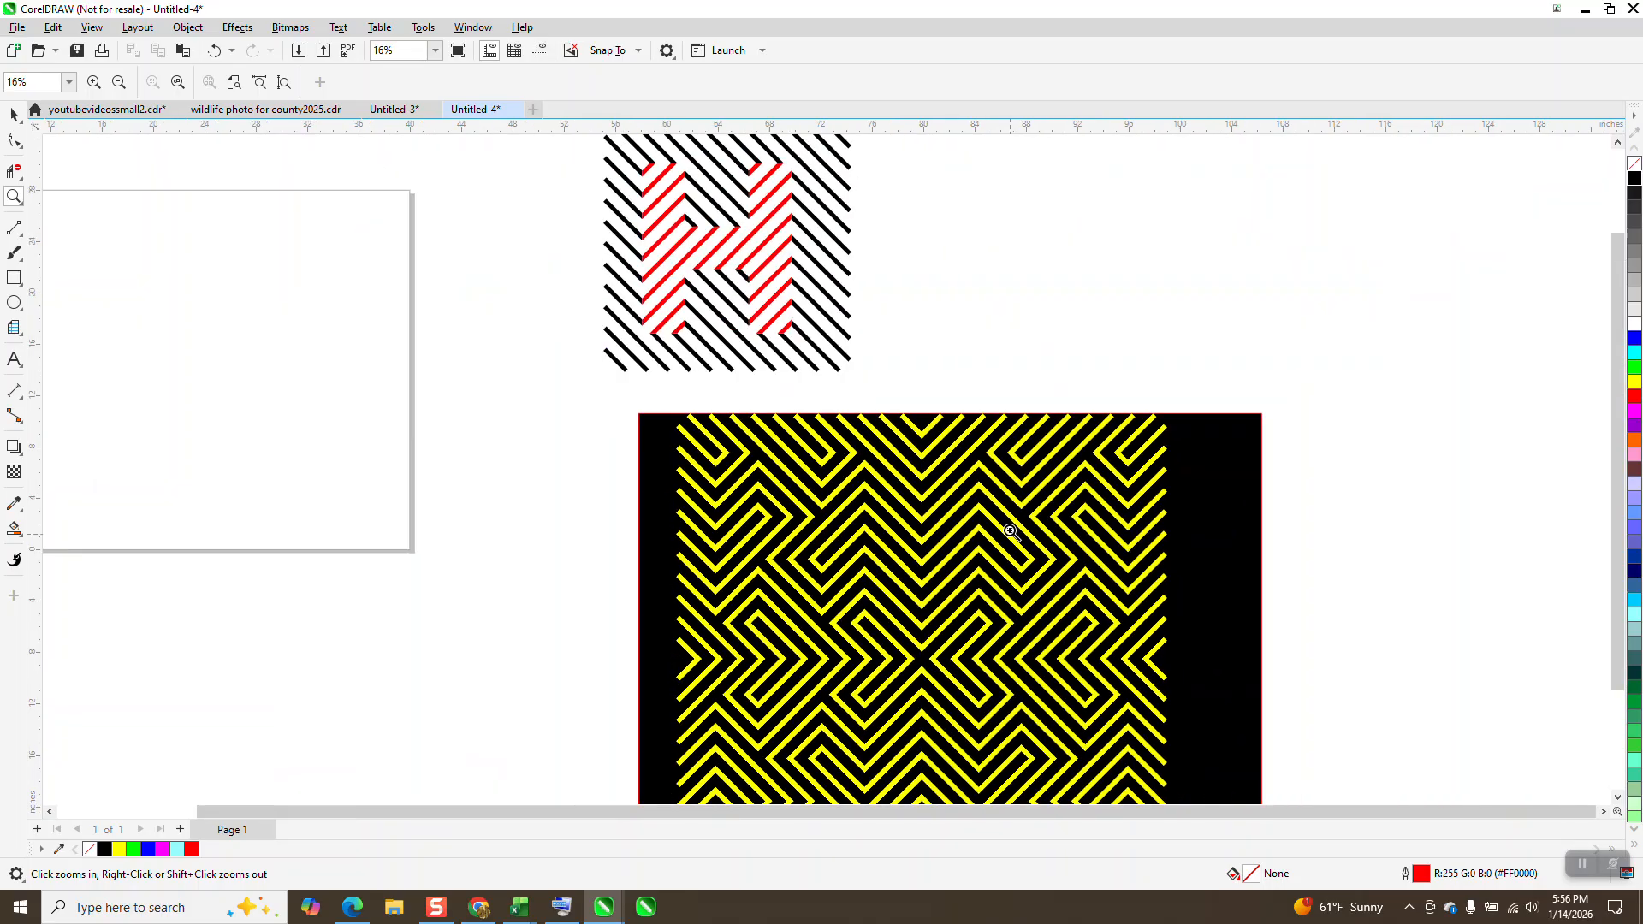
# Step: Draw a square about 20.3 inches wide, centred on the page
pyautogui.click(15, 280)
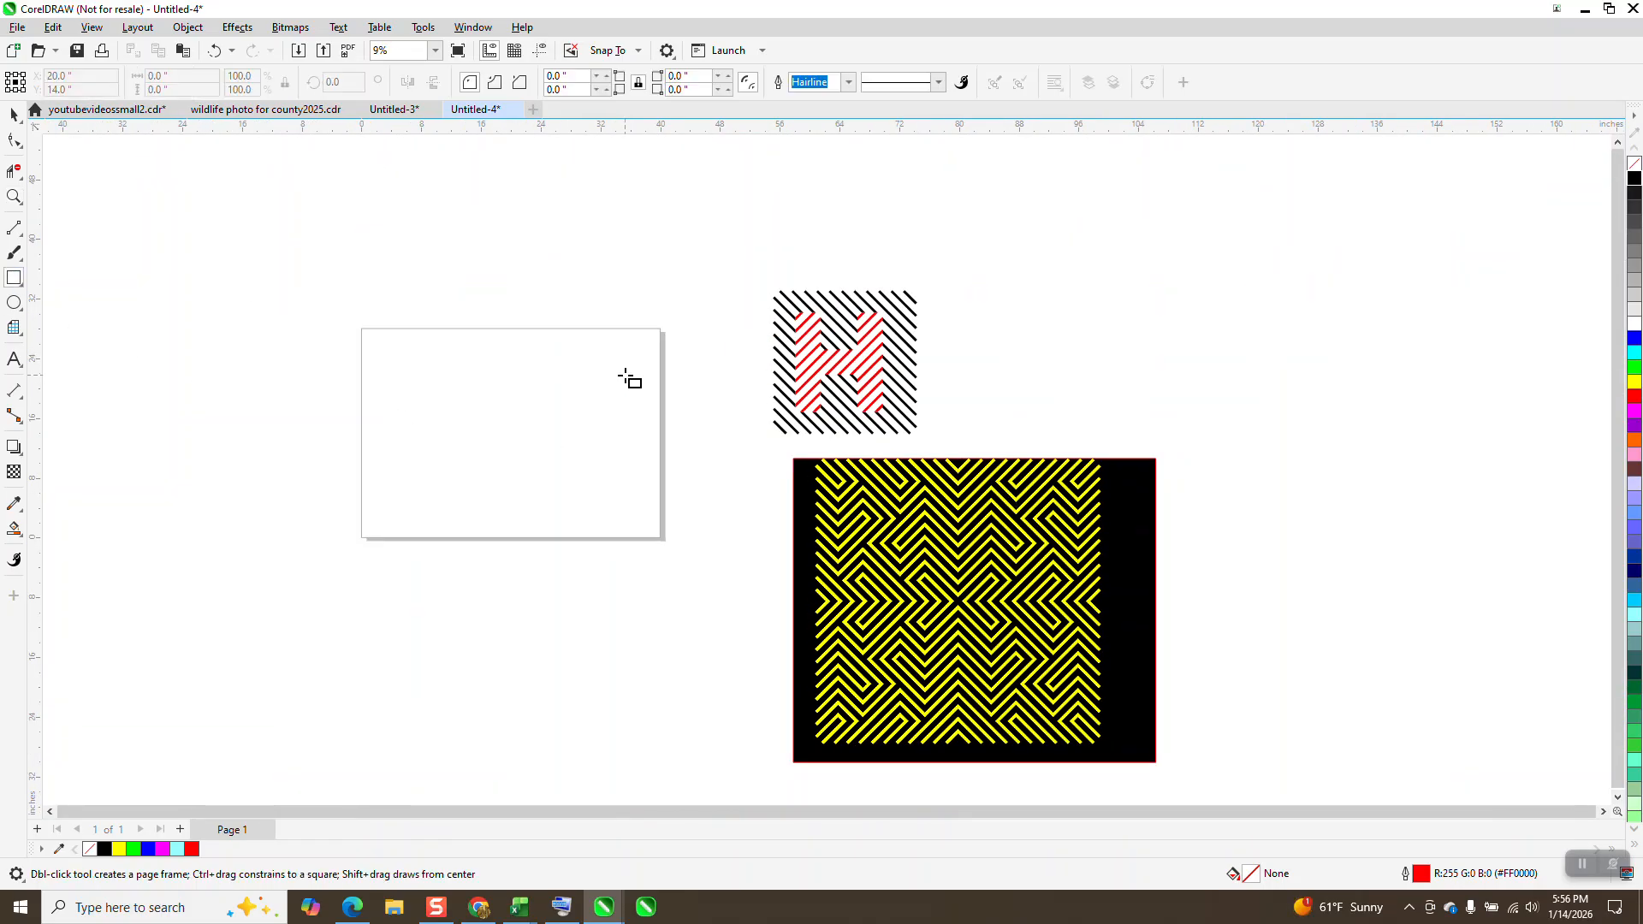
pyautogui.moveTo(604, 365); pyautogui.dragTo(451, 517)
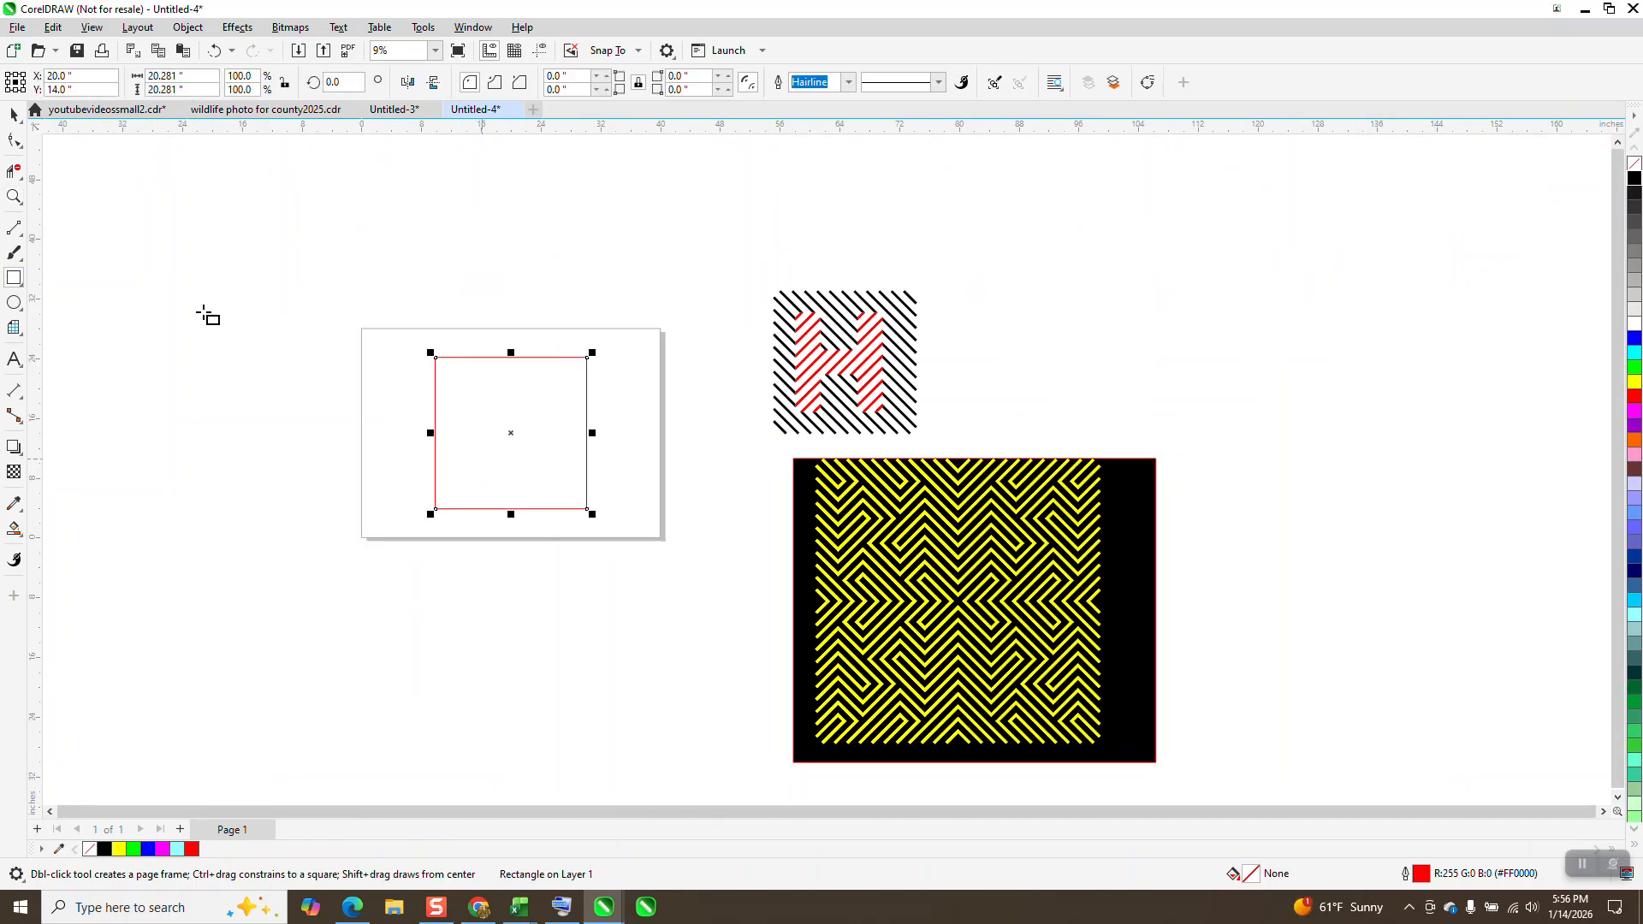
# Step: Draw a vertical line about 40.3 inches long beside the square and rotate it 45 degrees
pyautogui.click(14, 197)
pyautogui.moveTo(383, 299); pyautogui.dragTo(989, 701)
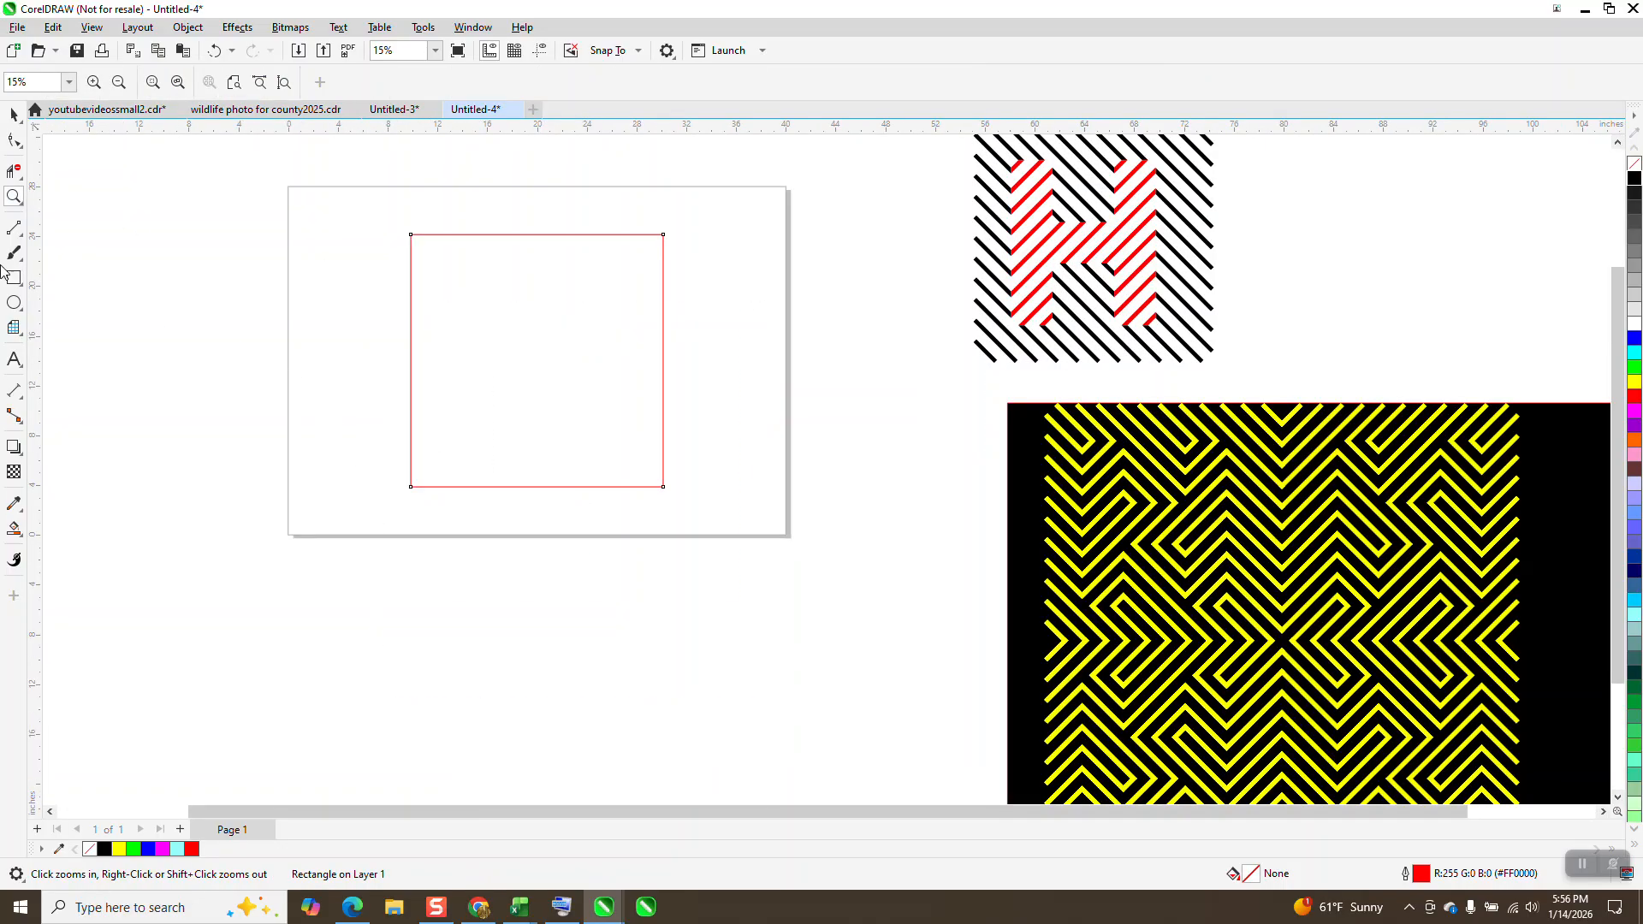
pyautogui.click(14, 227)
pyautogui.moveTo(328, 149); pyautogui.dragTo(377, 649)
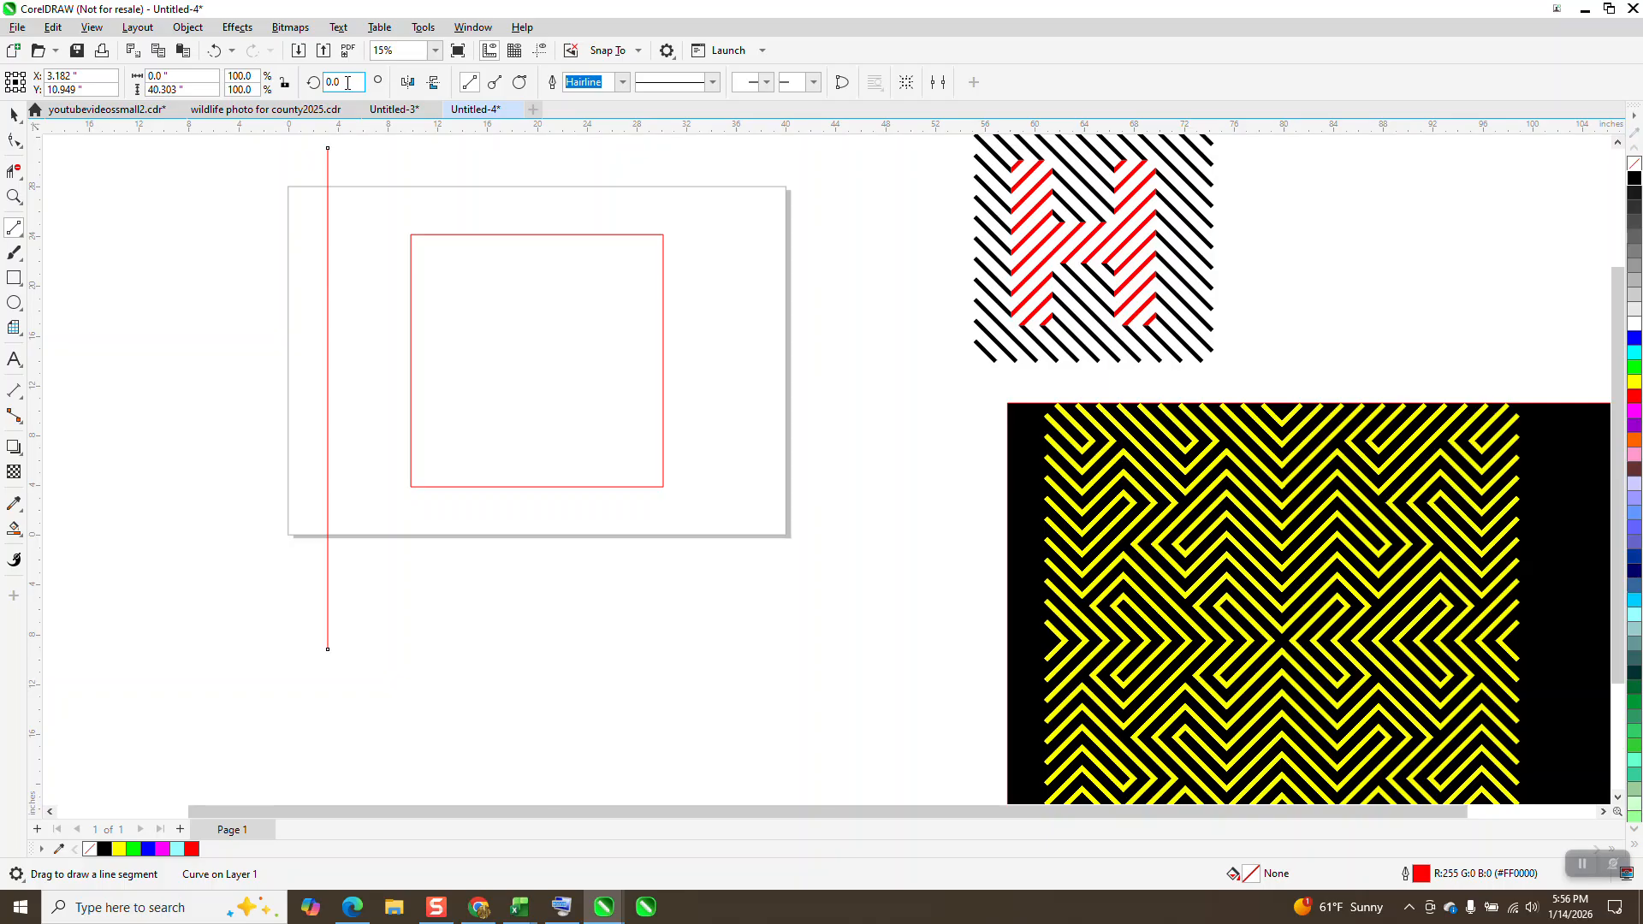
pyautogui.write('45')
pyautogui.press('Return')
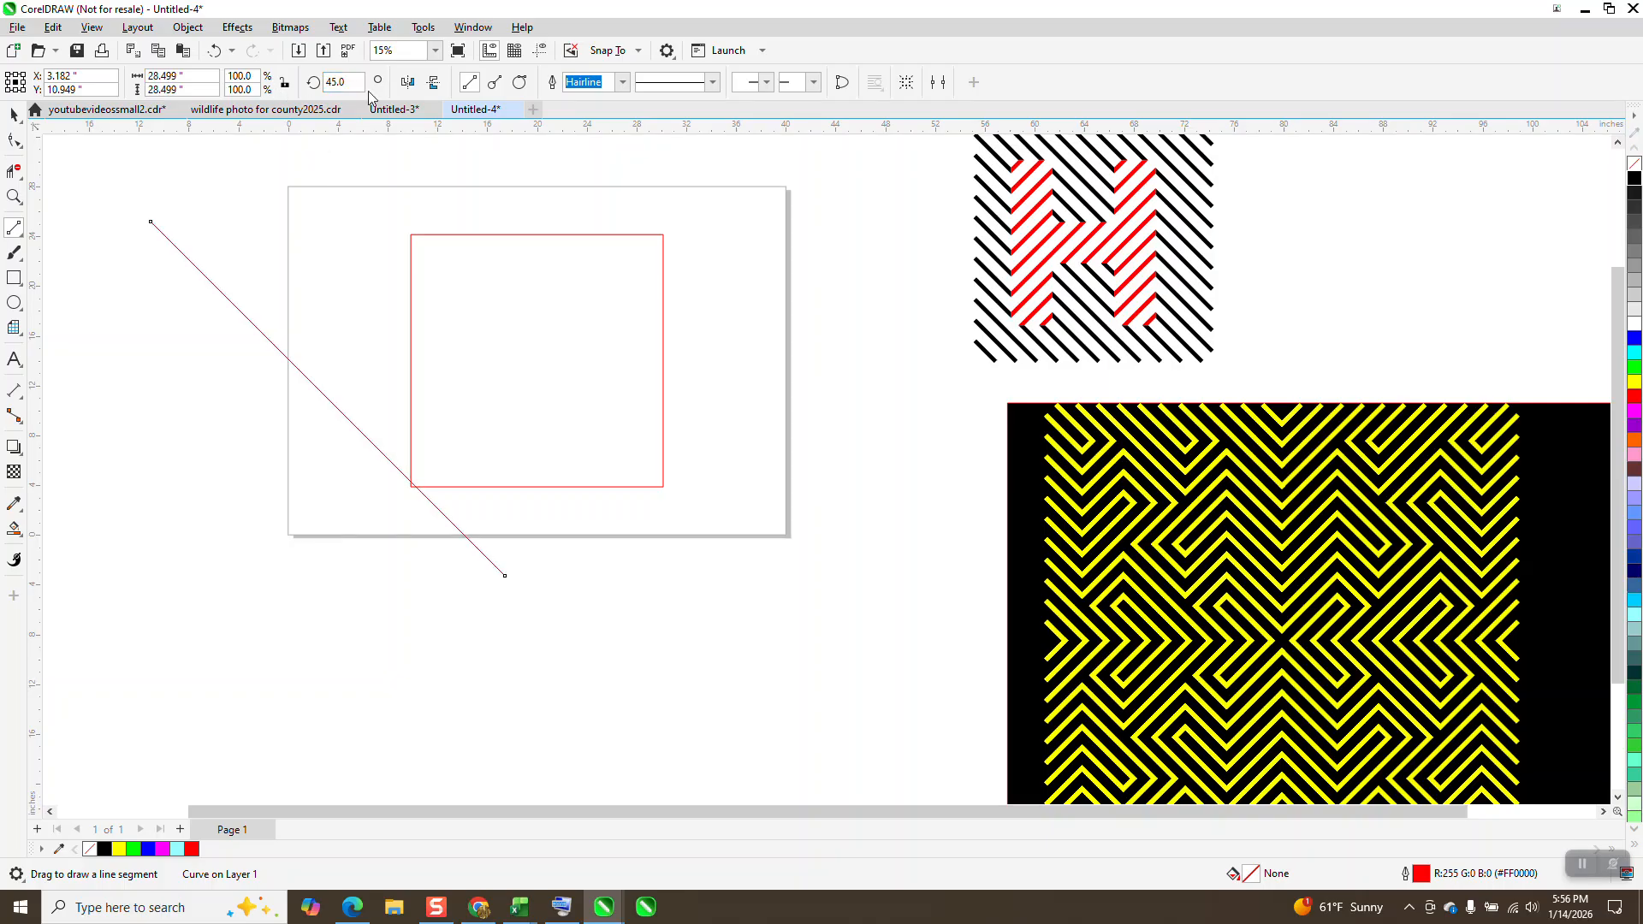
# Step: Centre the diagonal line on the square's lower-left corner and set its outline width to 24 pt
pyautogui.click(14, 114)
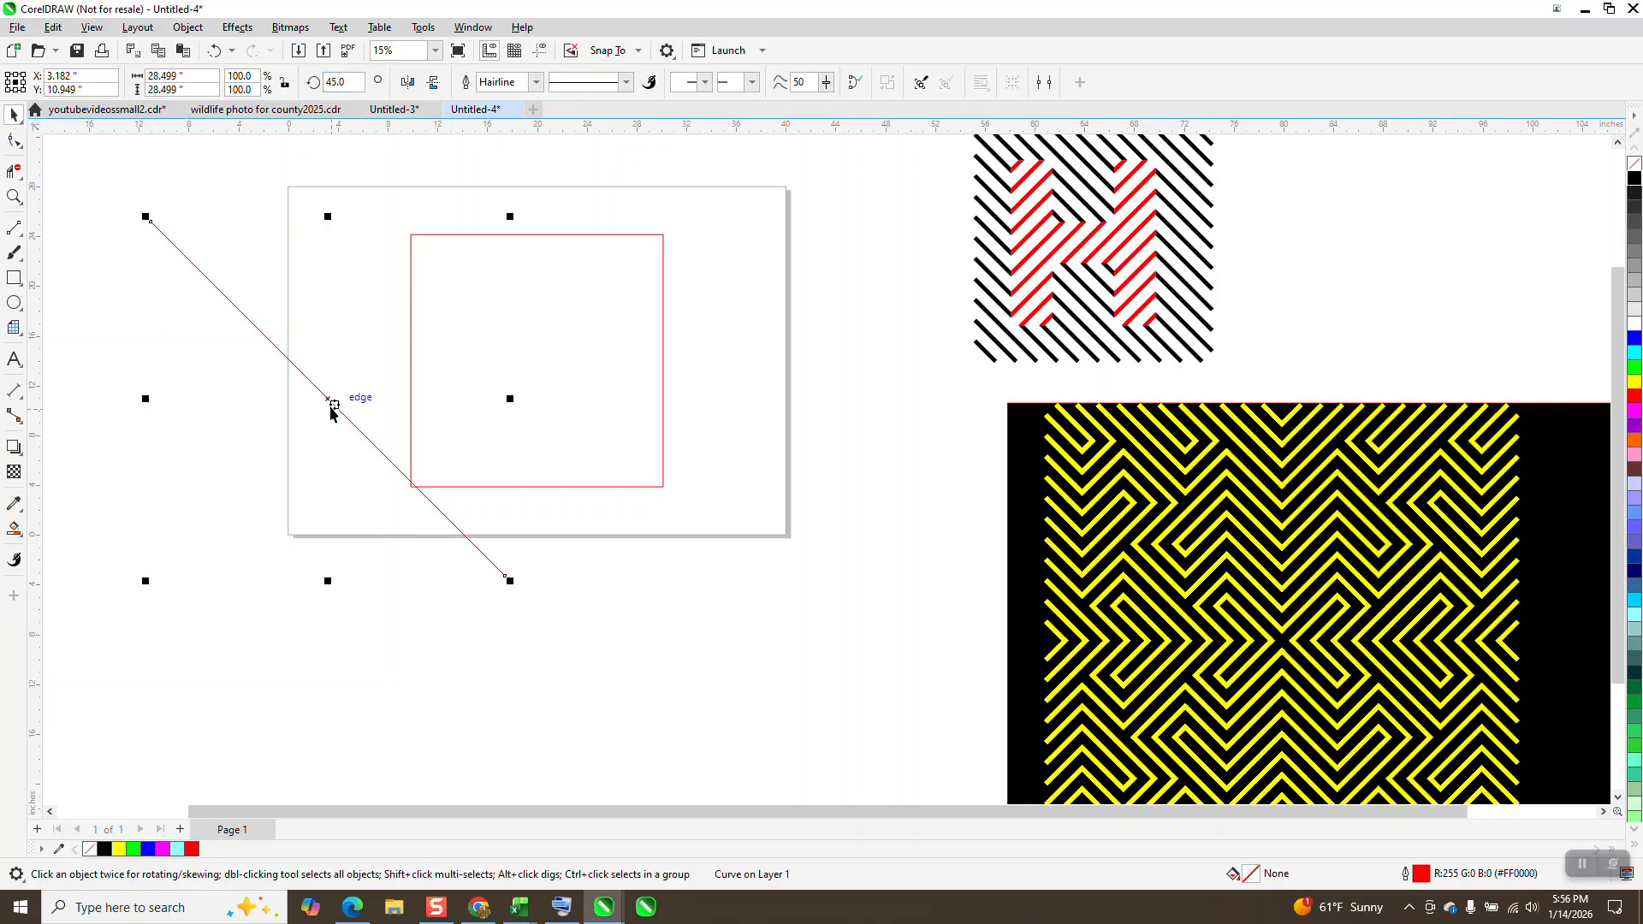
pyautogui.moveTo(332, 402); pyautogui.dragTo(413, 490)
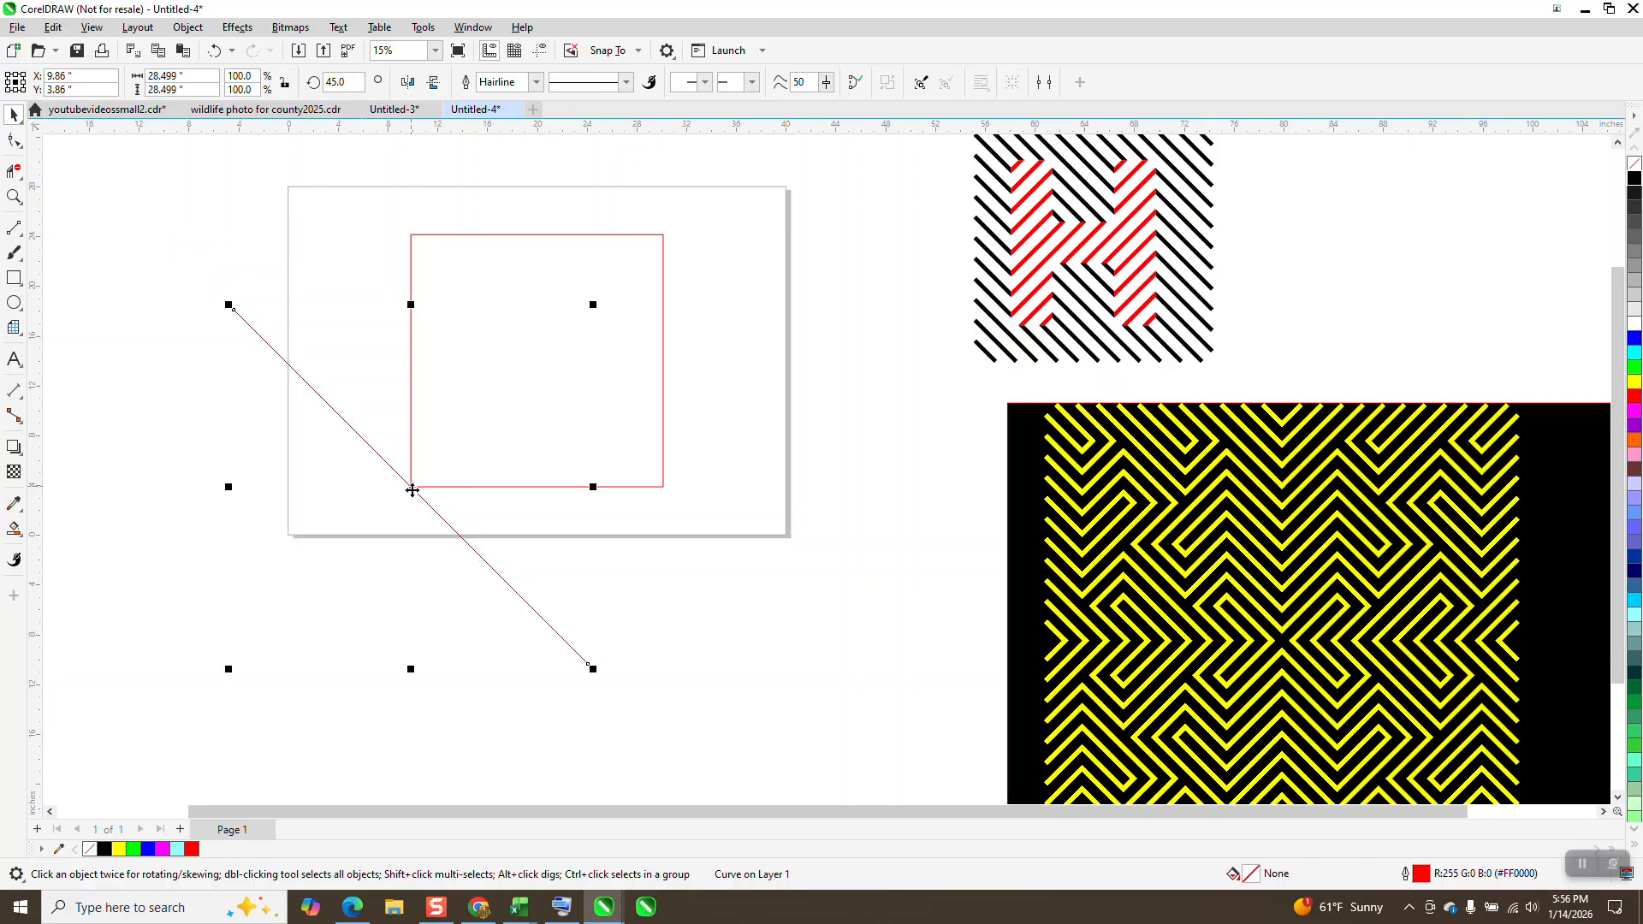
pyautogui.click(536, 83)
pyautogui.click(508, 269)
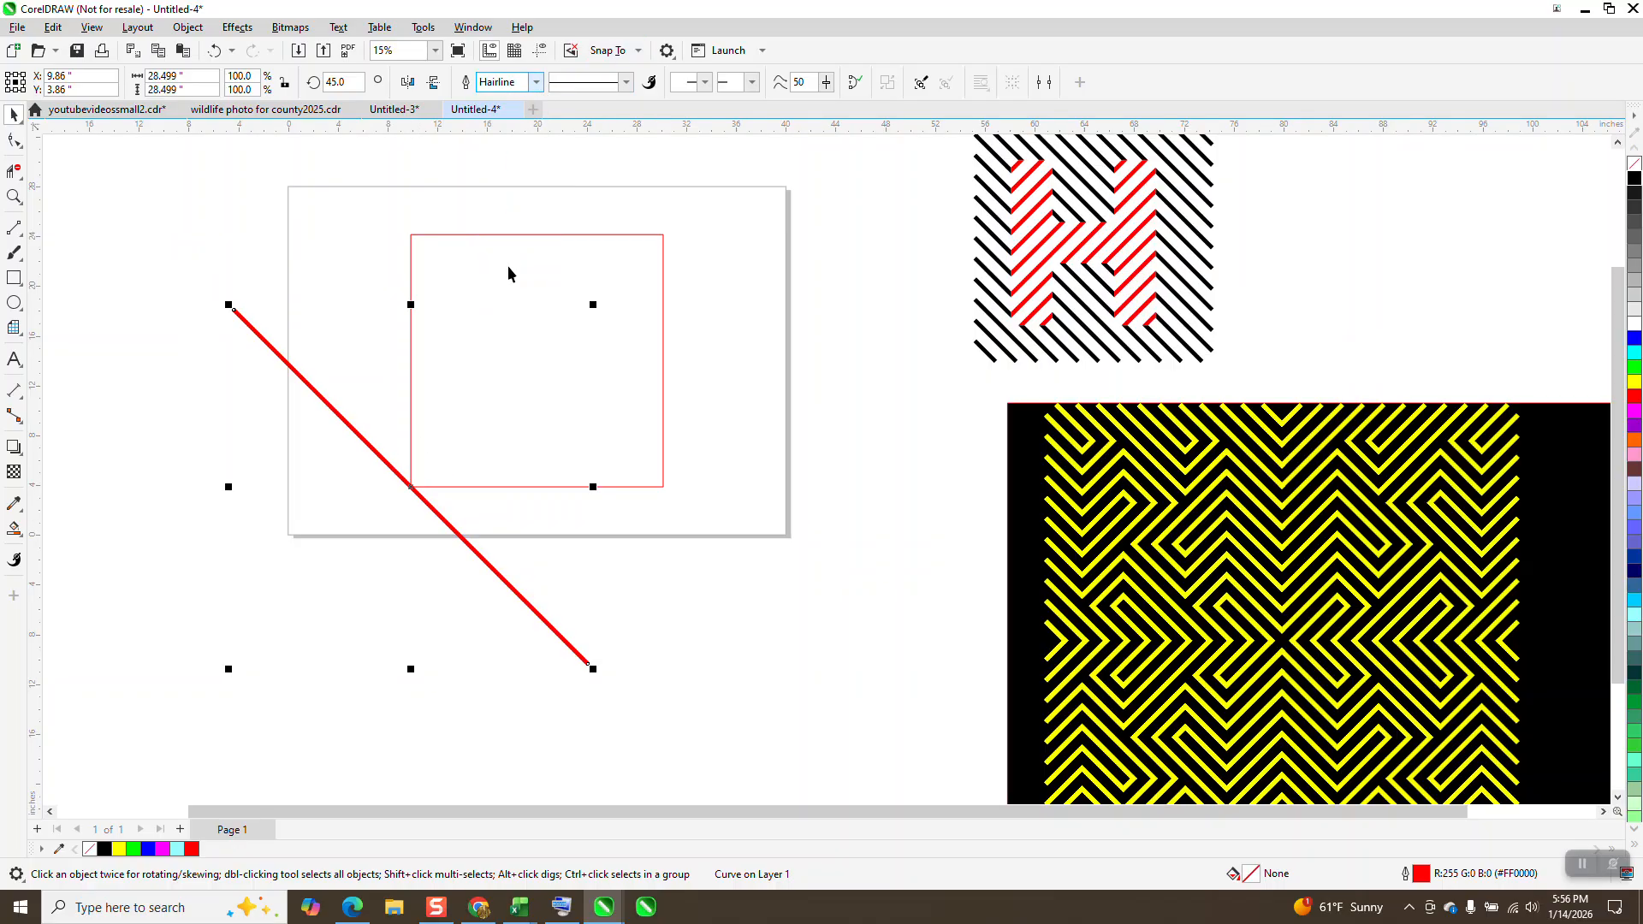
# Step: Convert the diagonal line's outline to an object and place a copy centred on the square's upper-right corner
pyautogui.click(189, 29)
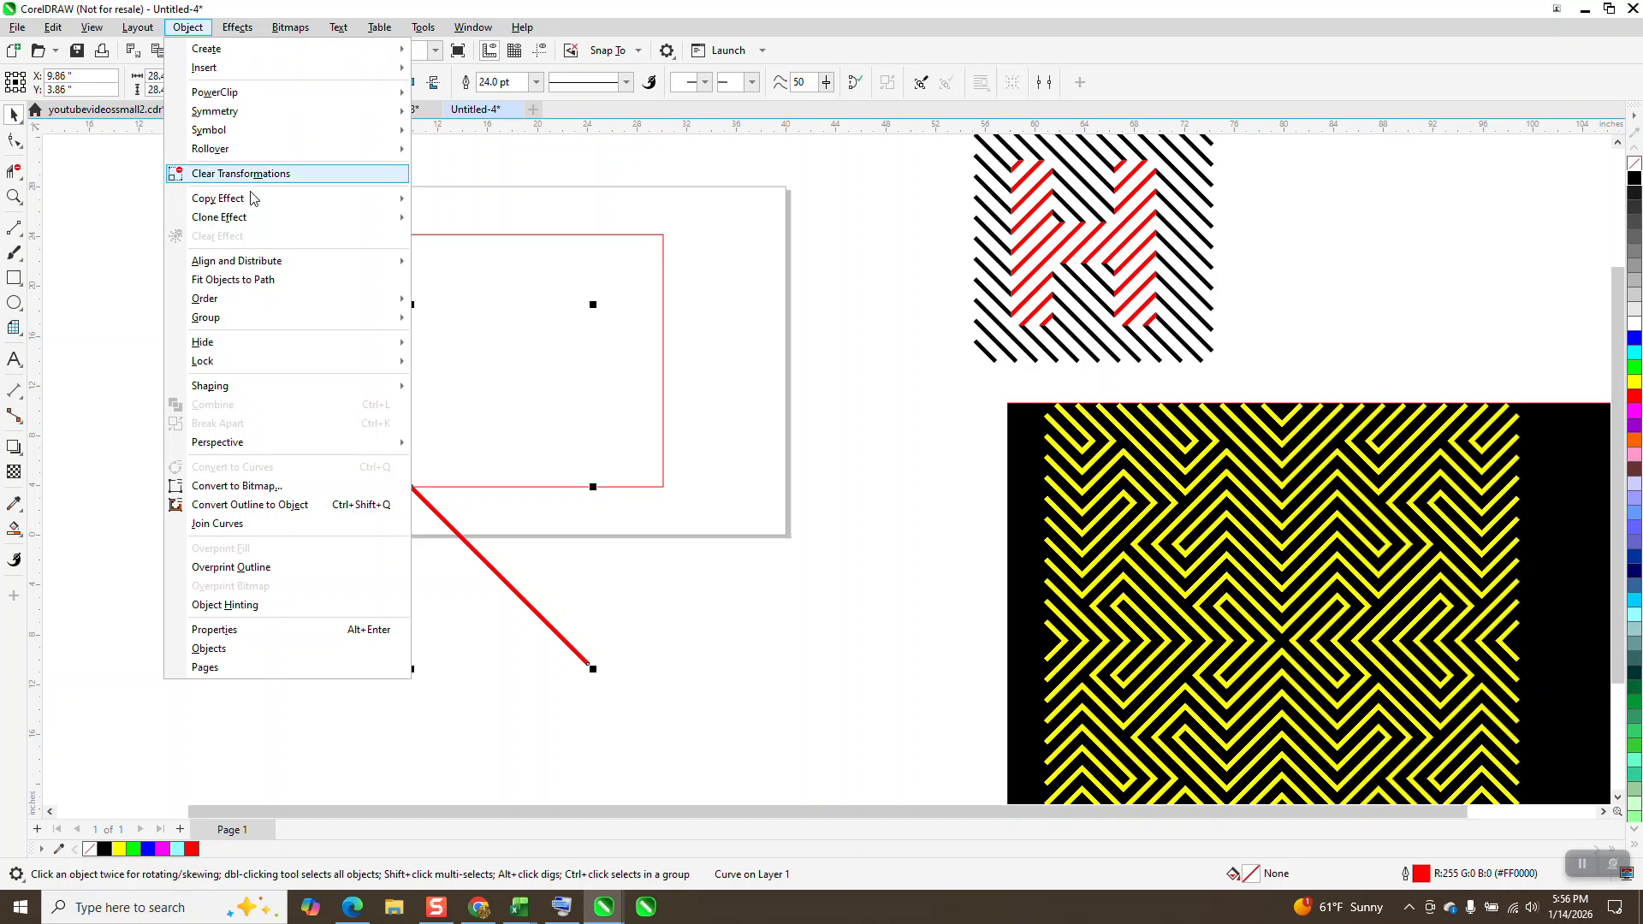
pyautogui.click(296, 505)
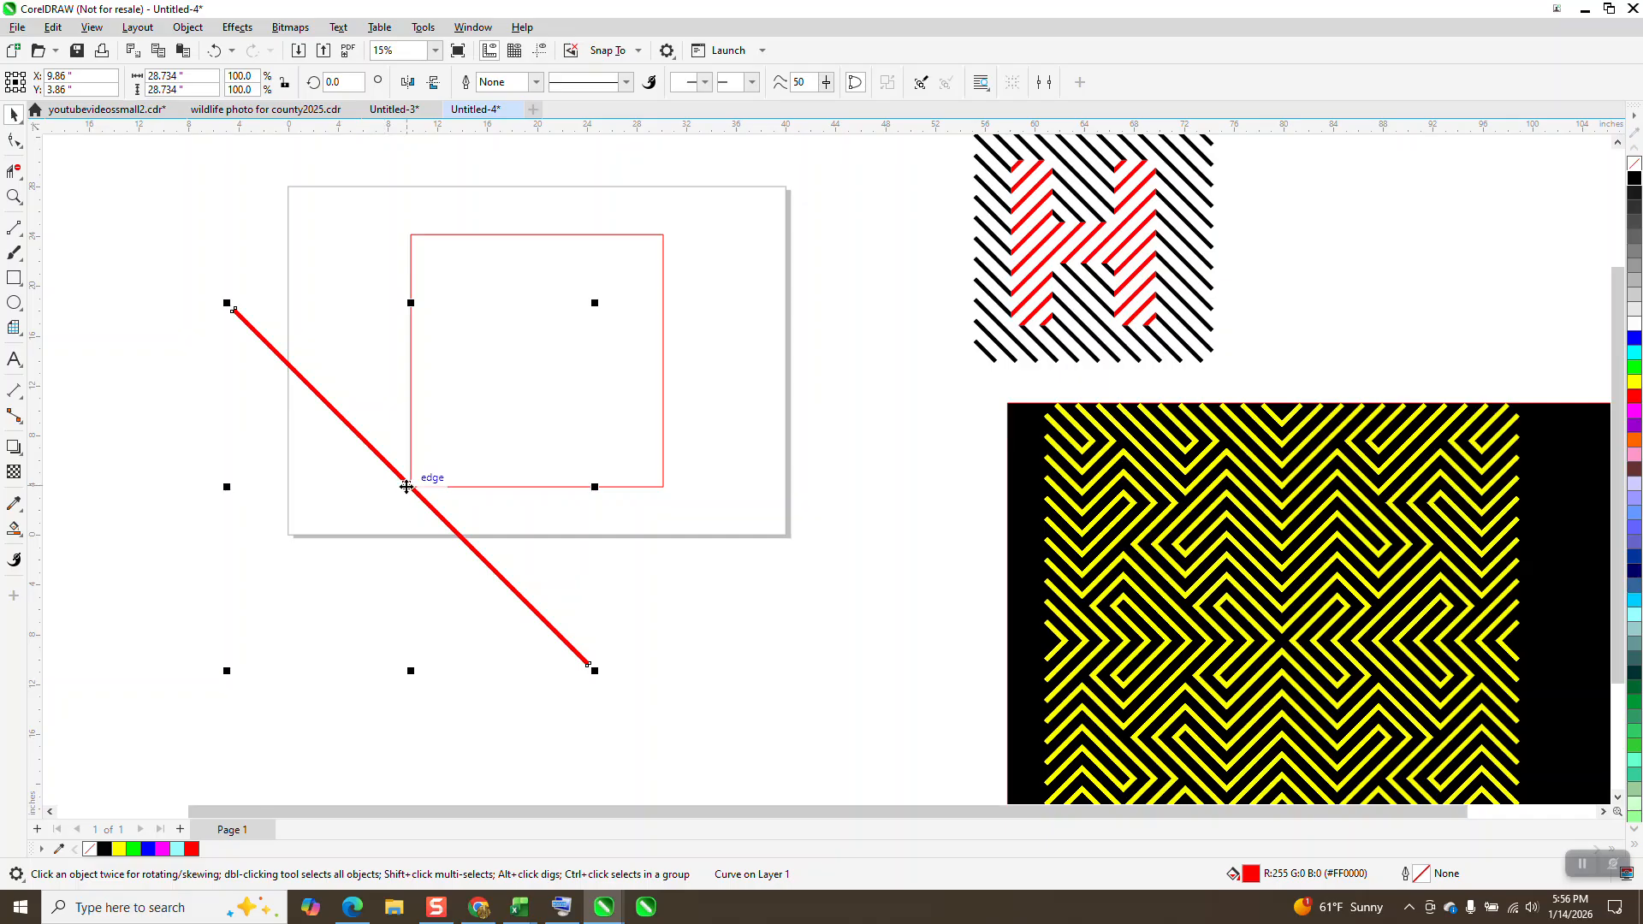
pyautogui.moveTo(411, 479); pyautogui.dragTo(669, 240)
# Step: Blend the two diagonal lines with 22 steps so that parallel stripes cover the square
pyautogui.scroll(-1, 671, 436)
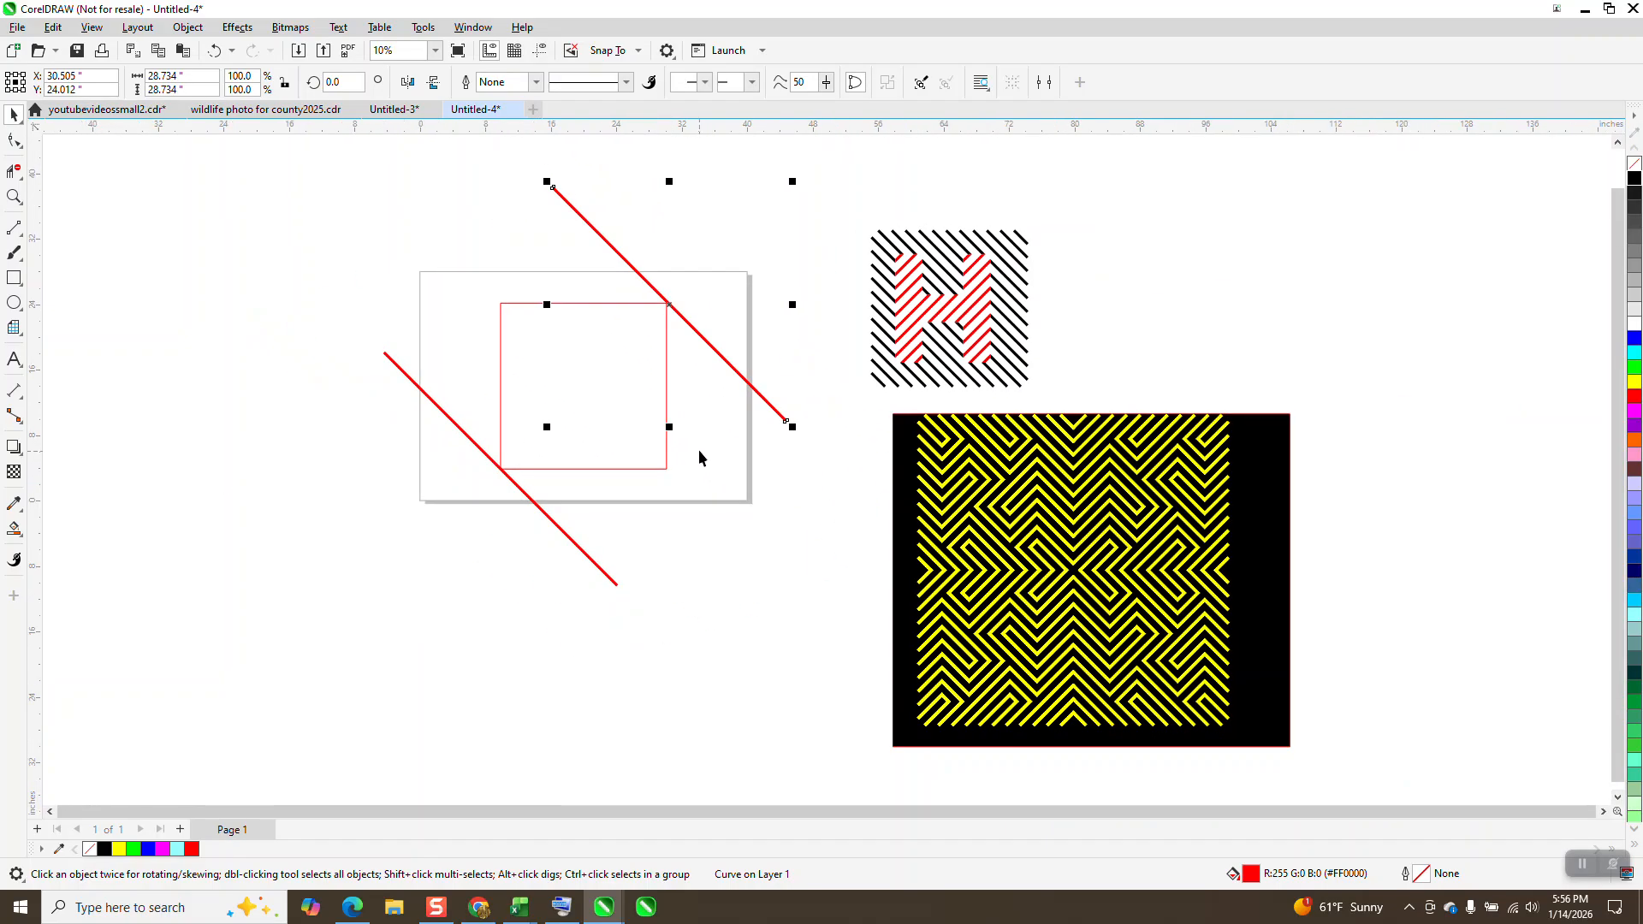
pyautogui.keyDown('shift'); pyautogui.click(613, 589); pyautogui.keyUp('shift')
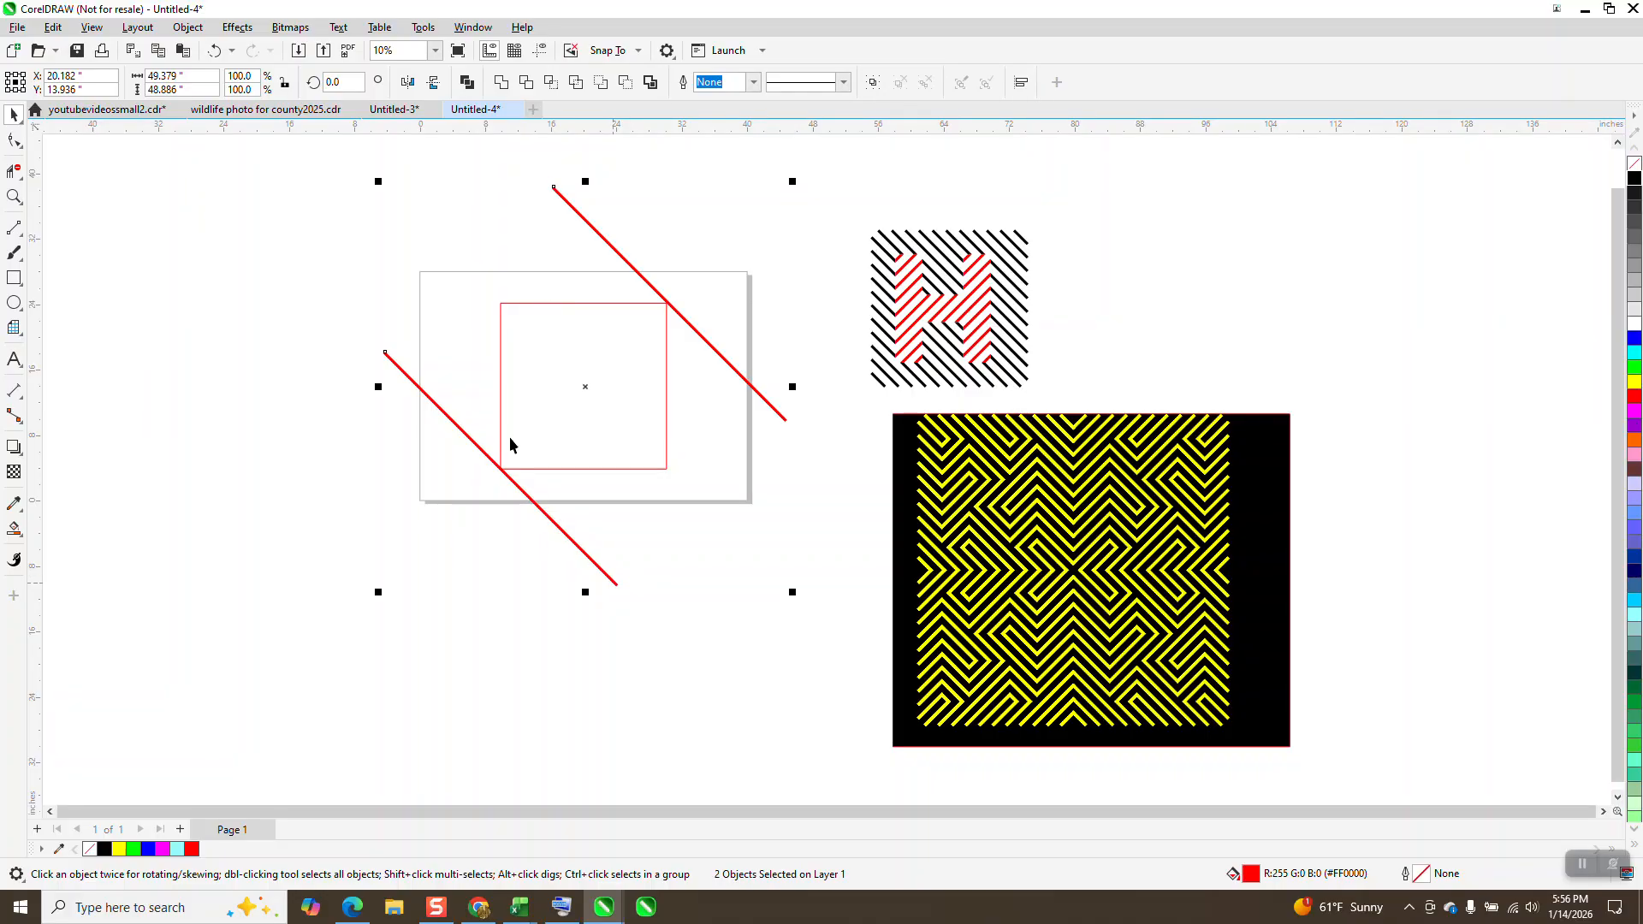
pyautogui.click(237, 28)
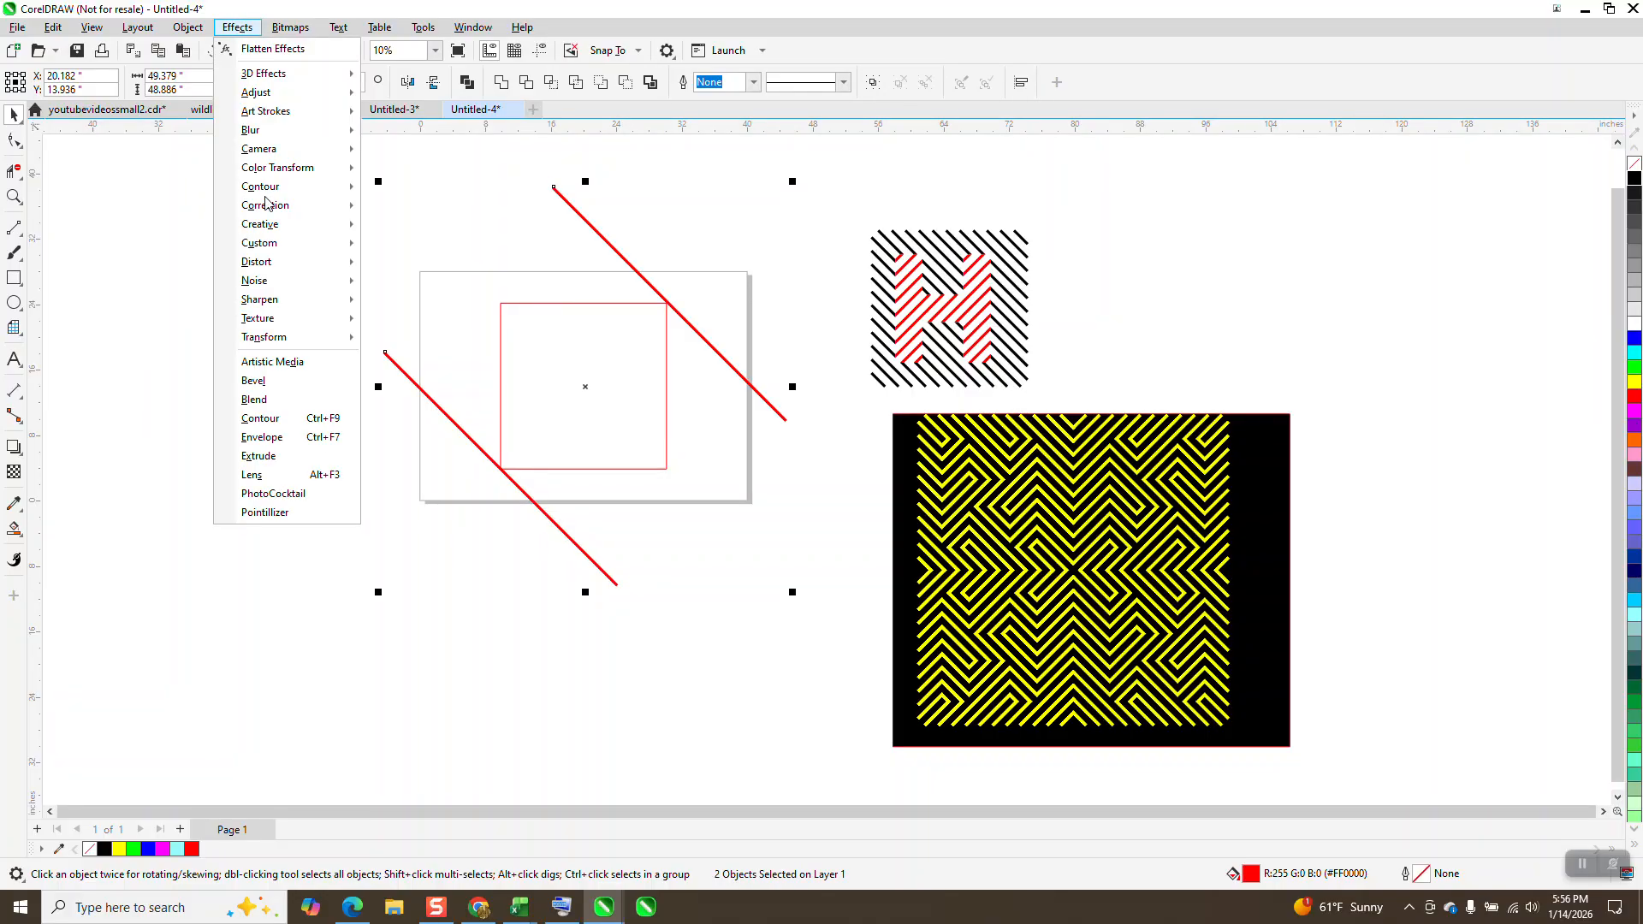
pyautogui.click(285, 399)
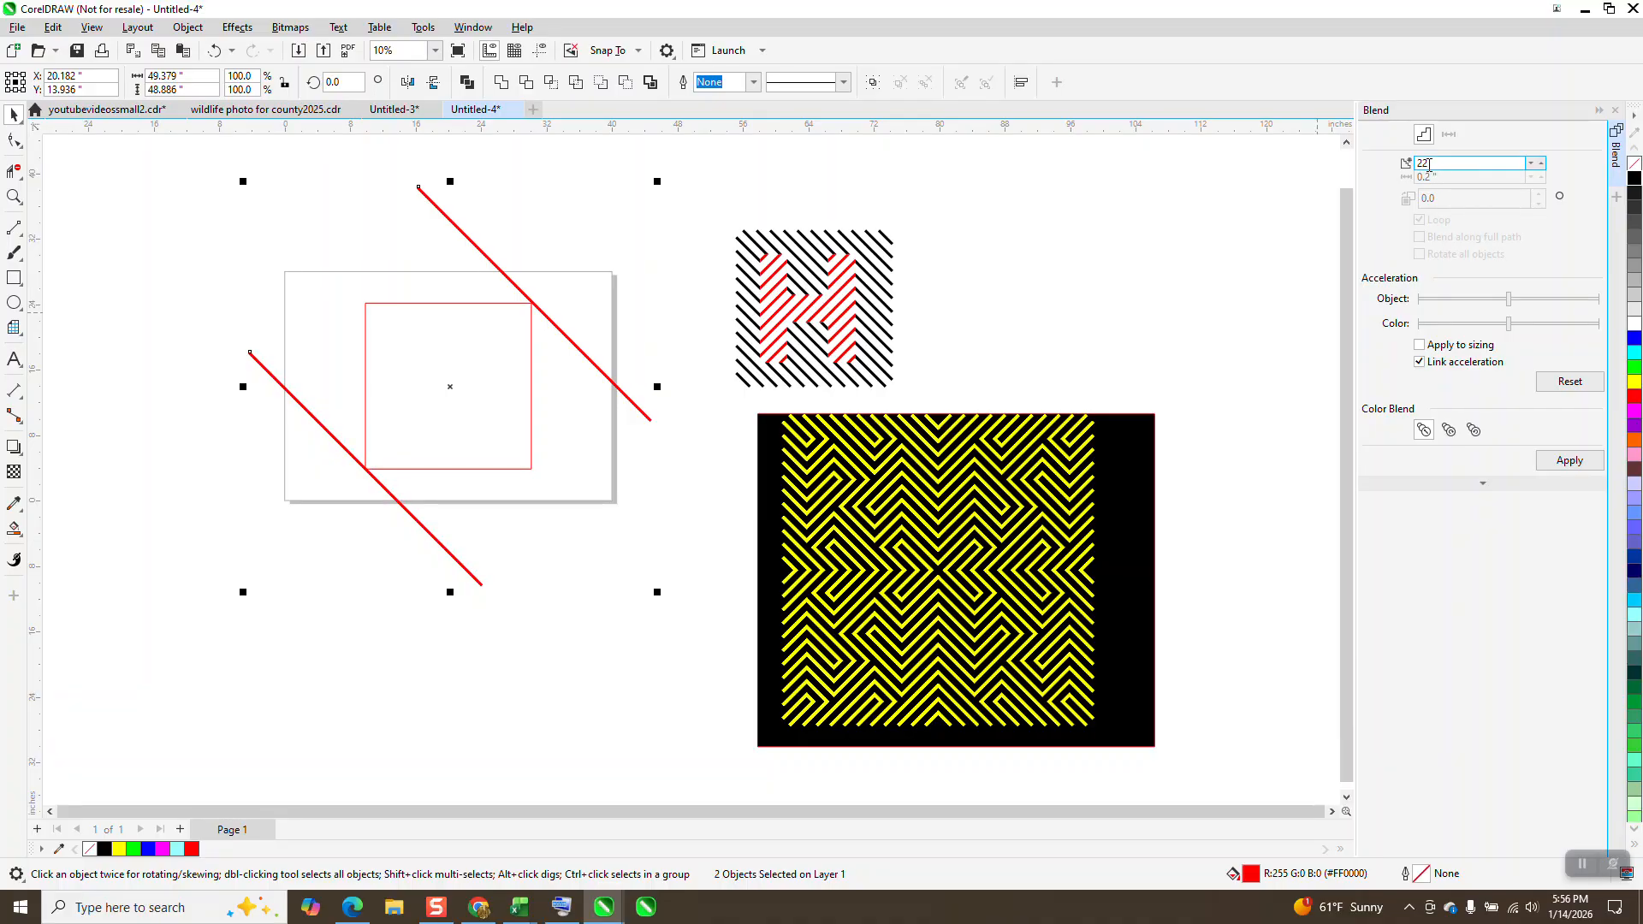
pyautogui.click(1570, 462)
# Step: Move the square 66 inches to the left, clear of the blended lines
pyautogui.scroll(-1, 654, 319)
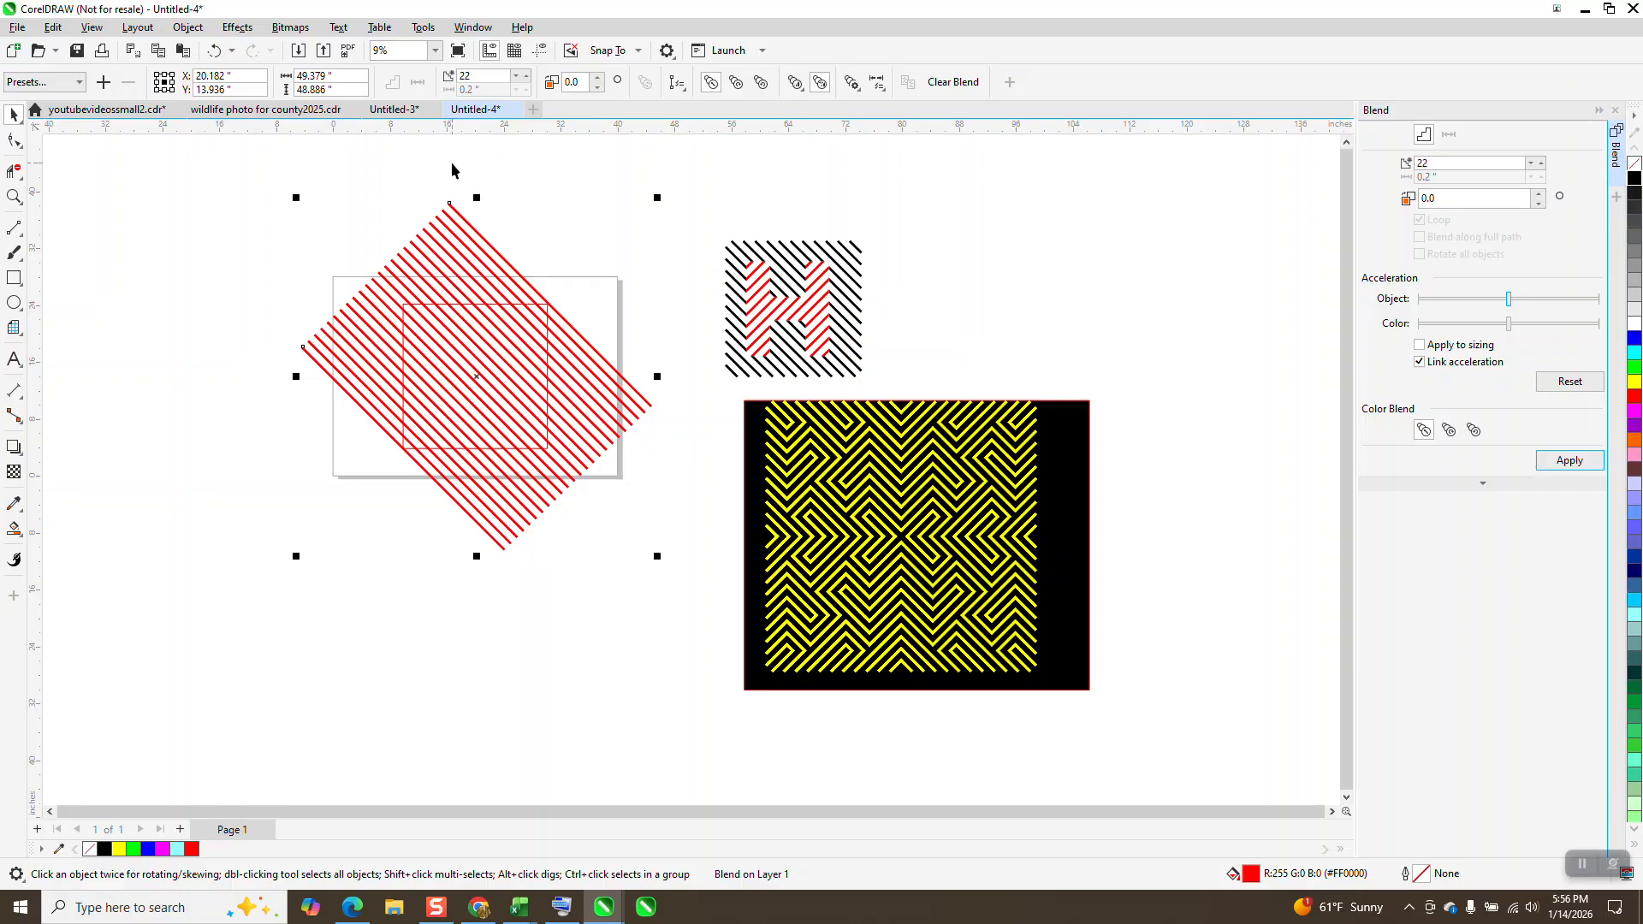
pyautogui.moveTo(358, 242); pyautogui.dragTo(576, 478)
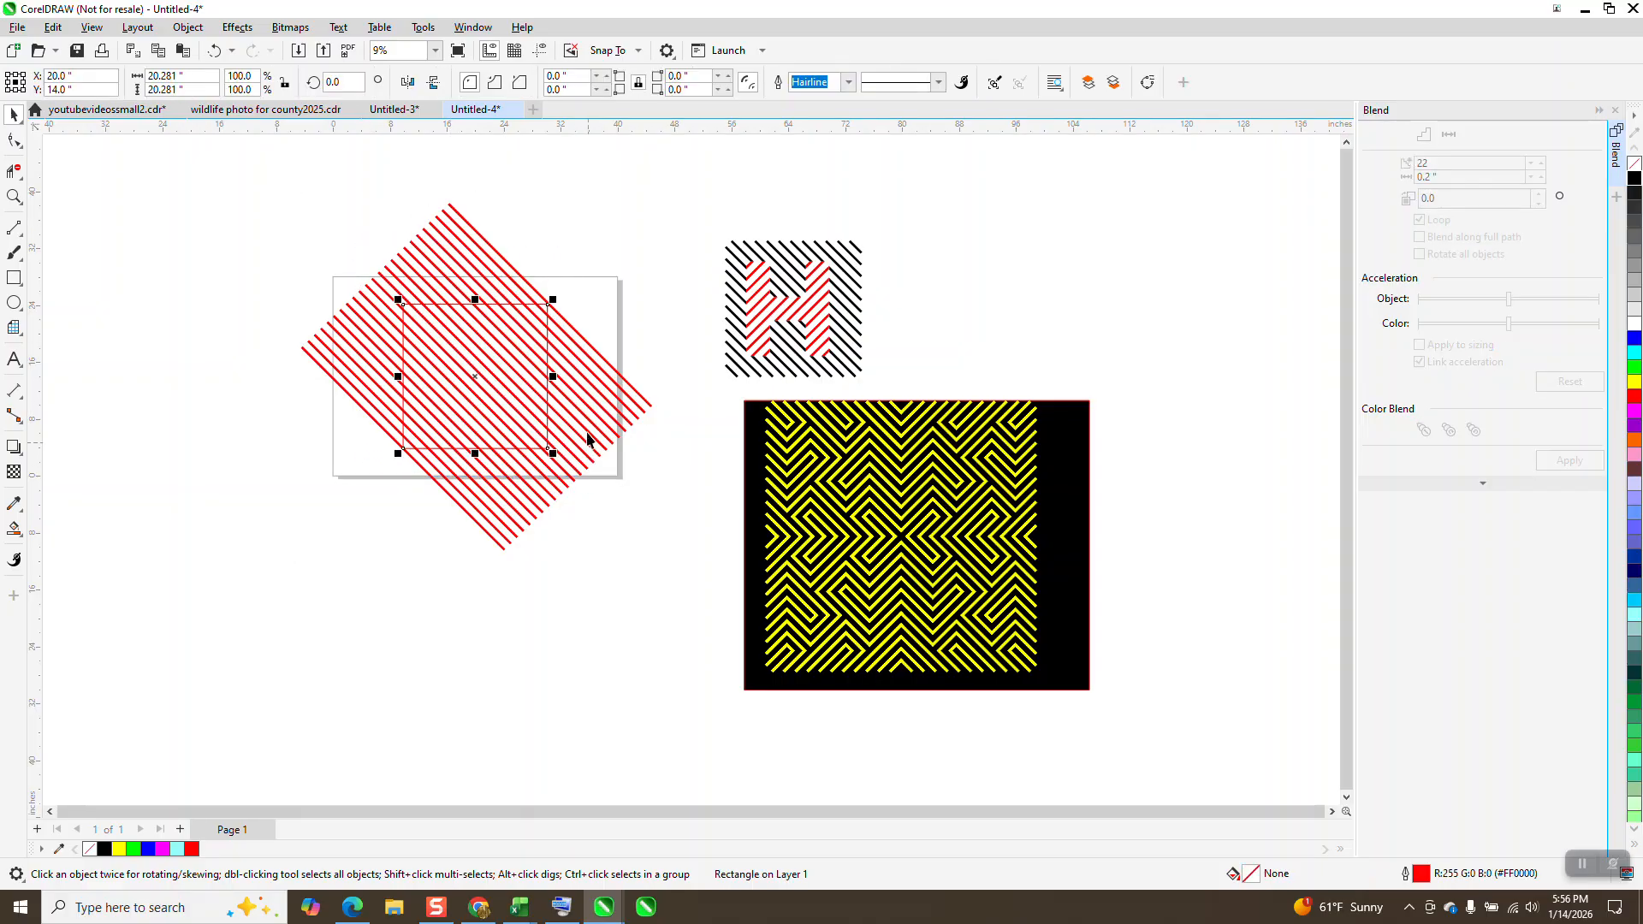
pyautogui.press('Left')
pyautogui.press('Left')
pyautogui.press('Left')
# Step: Select the blended diagonal lines and break the blend apart
pyautogui.moveTo(271, 179); pyautogui.dragTo(624, 536)
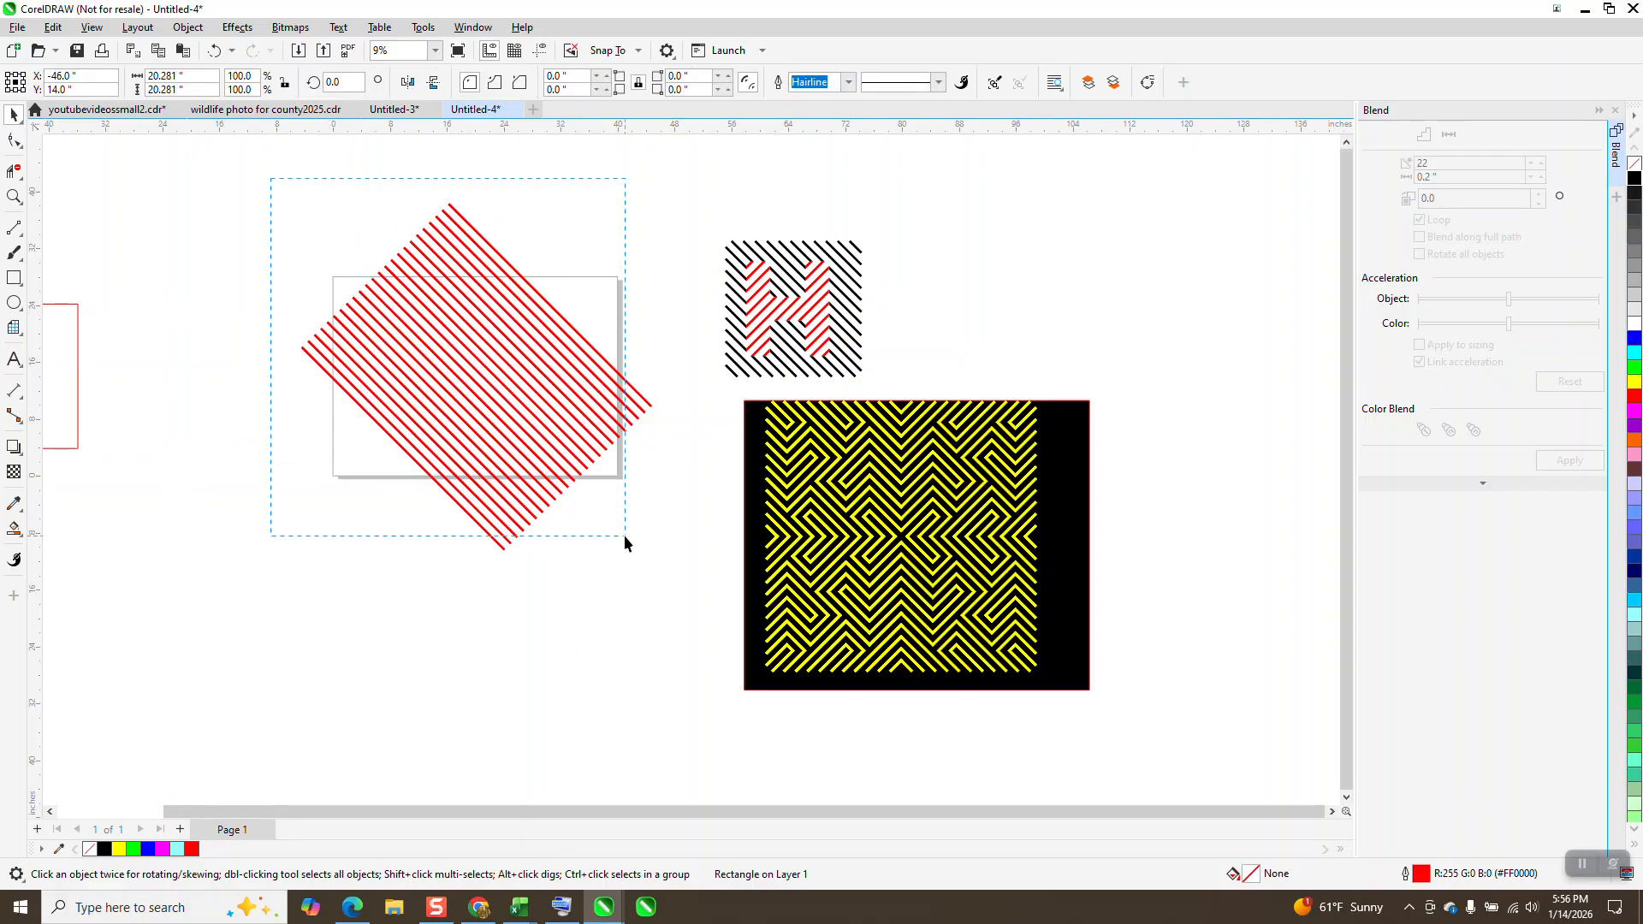
pyautogui.moveTo(679, 588); pyautogui.dragTo(680, 589)
pyautogui.click(187, 27)
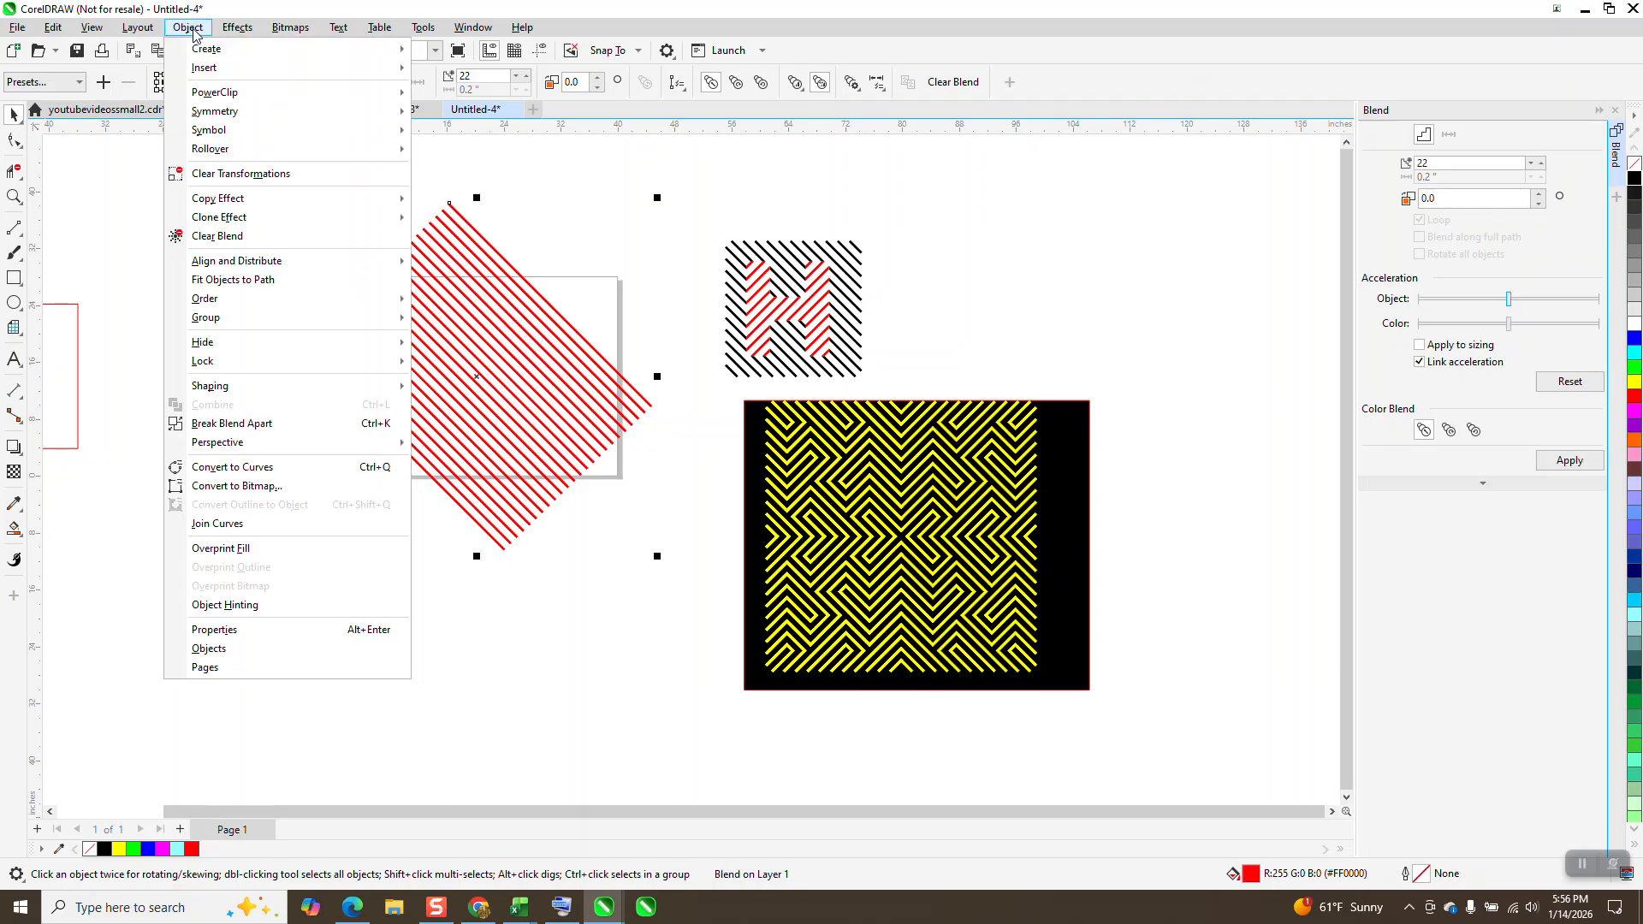
pyautogui.click(232, 423)
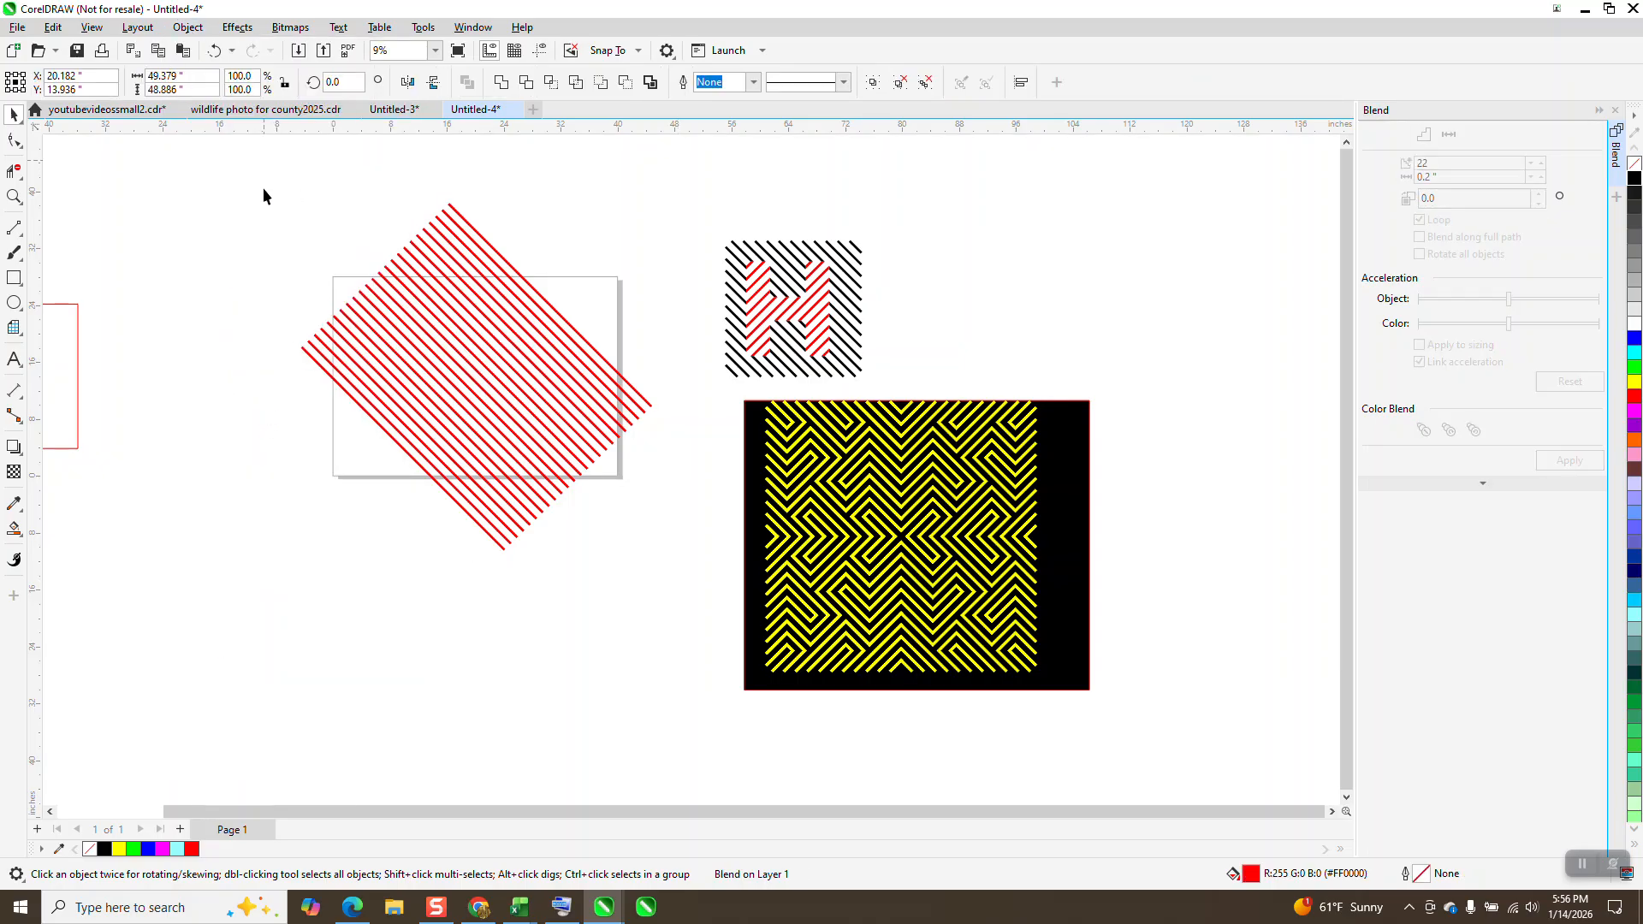
# Step: Group all the diagonal lines together and color them black
pyautogui.moveTo(264, 160); pyautogui.dragTo(676, 550)
pyautogui.click(187, 27)
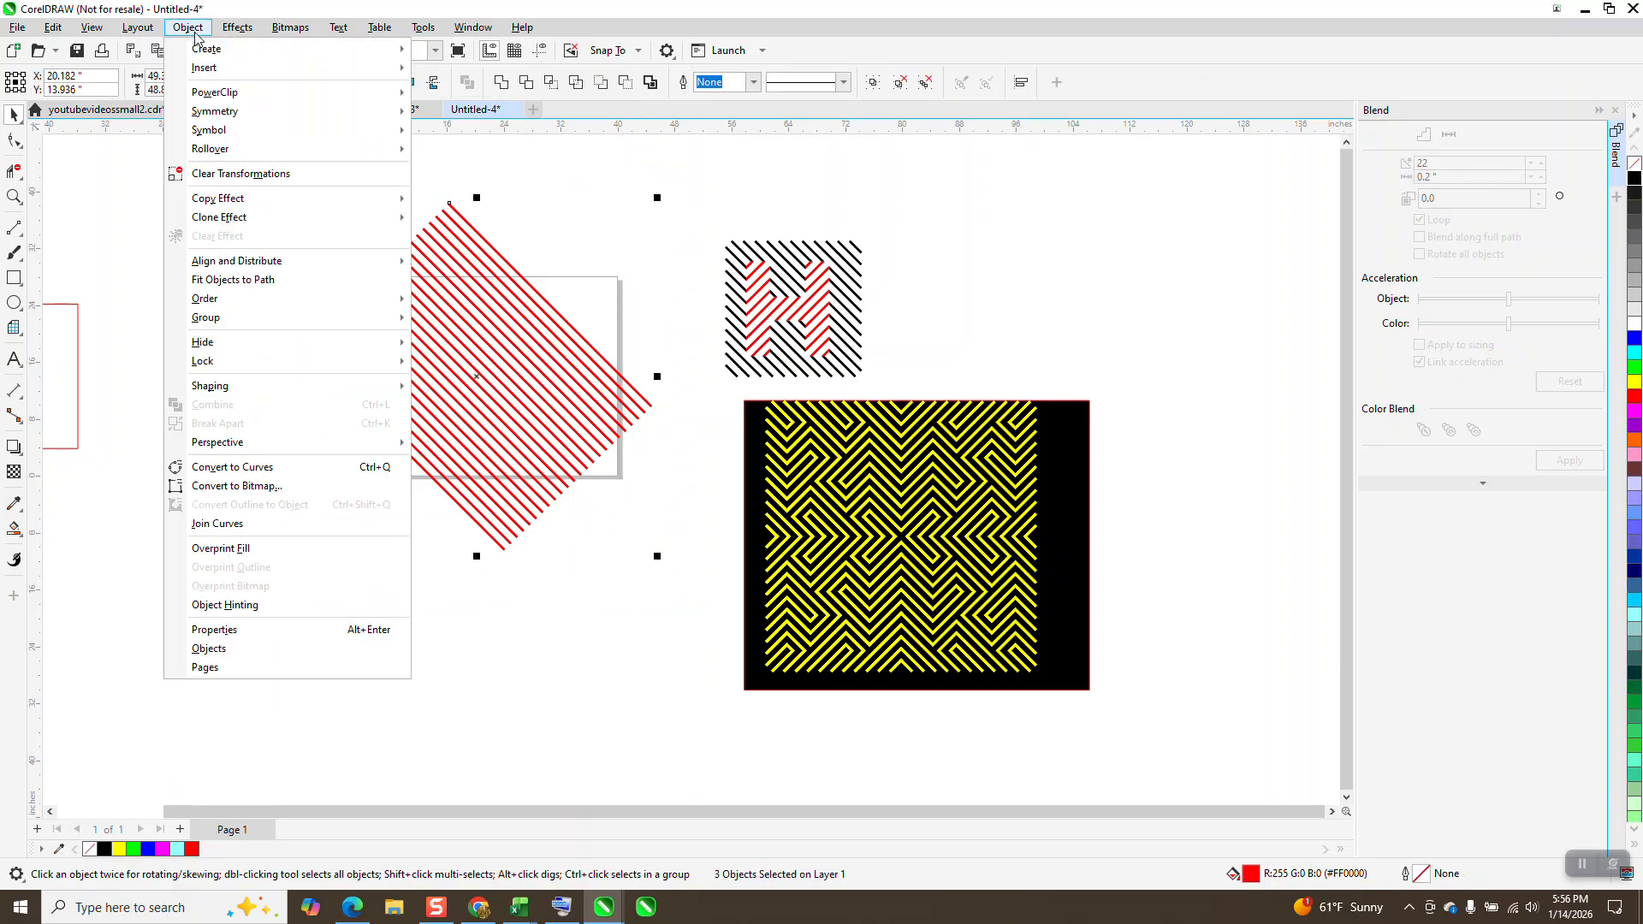
pyautogui.moveTo(252, 319)
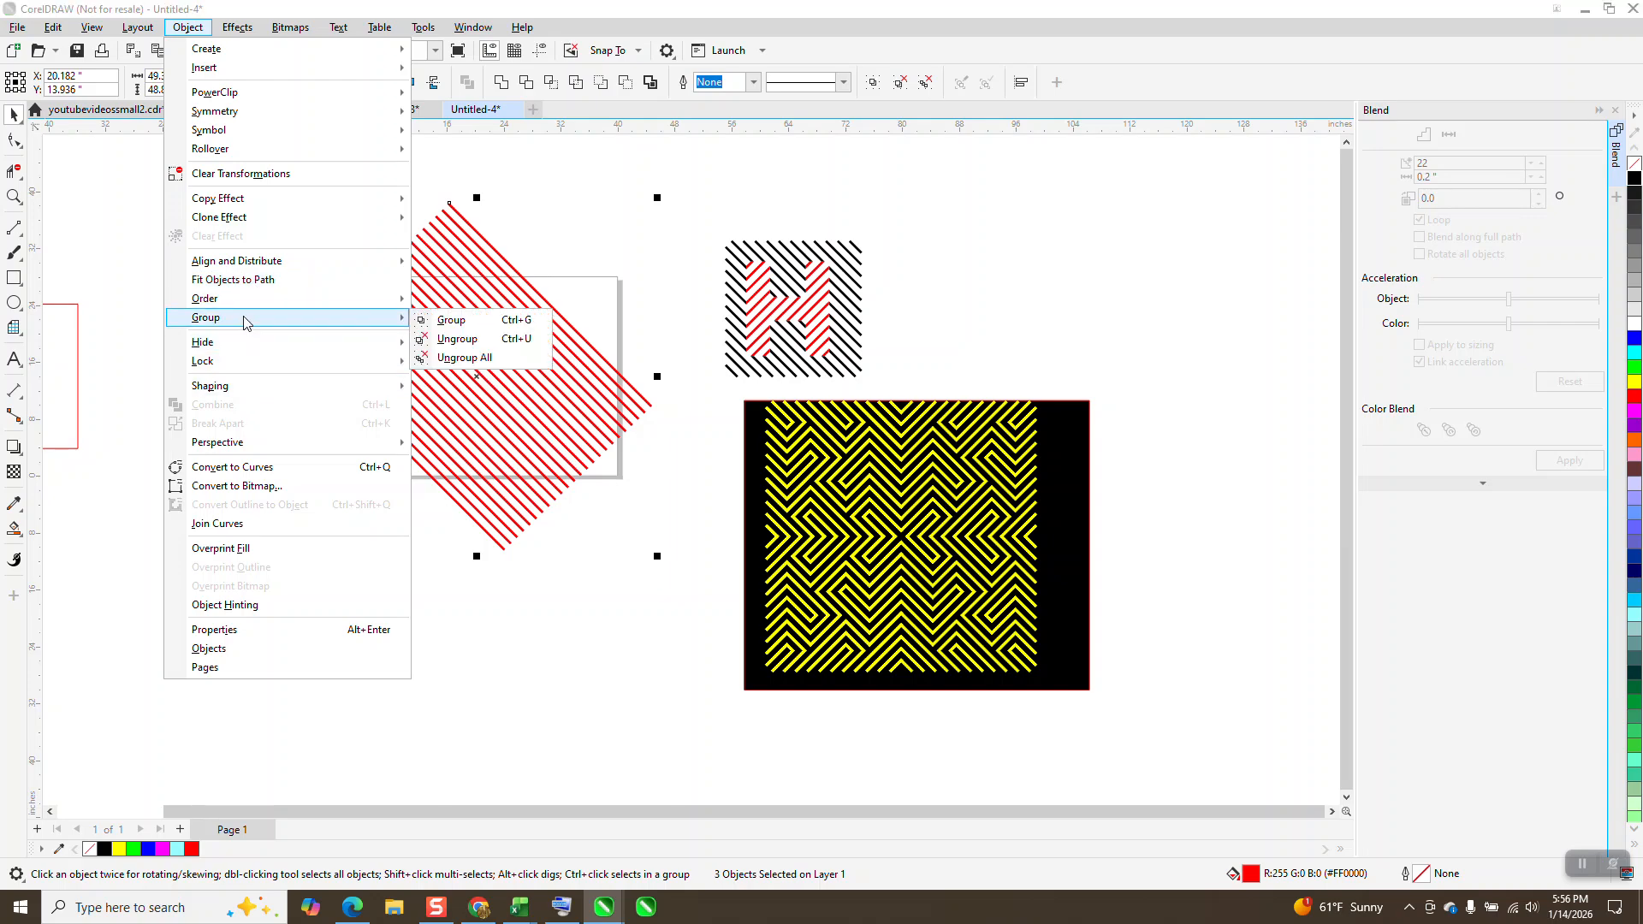
pyautogui.click(451, 320)
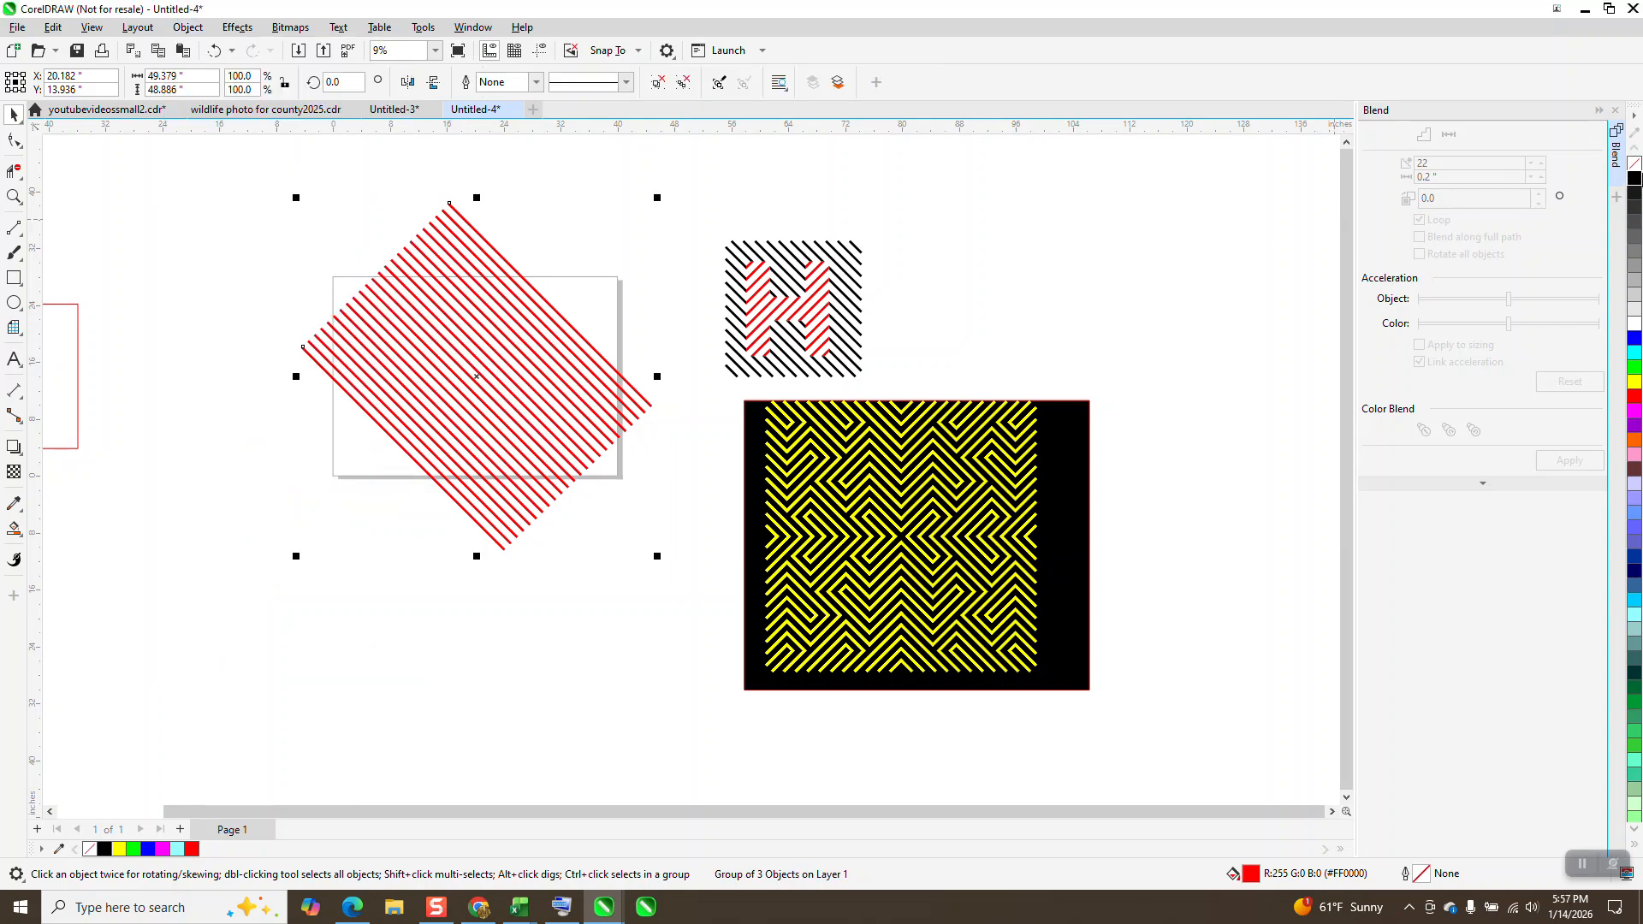
pyautogui.rightClick(1634, 178)
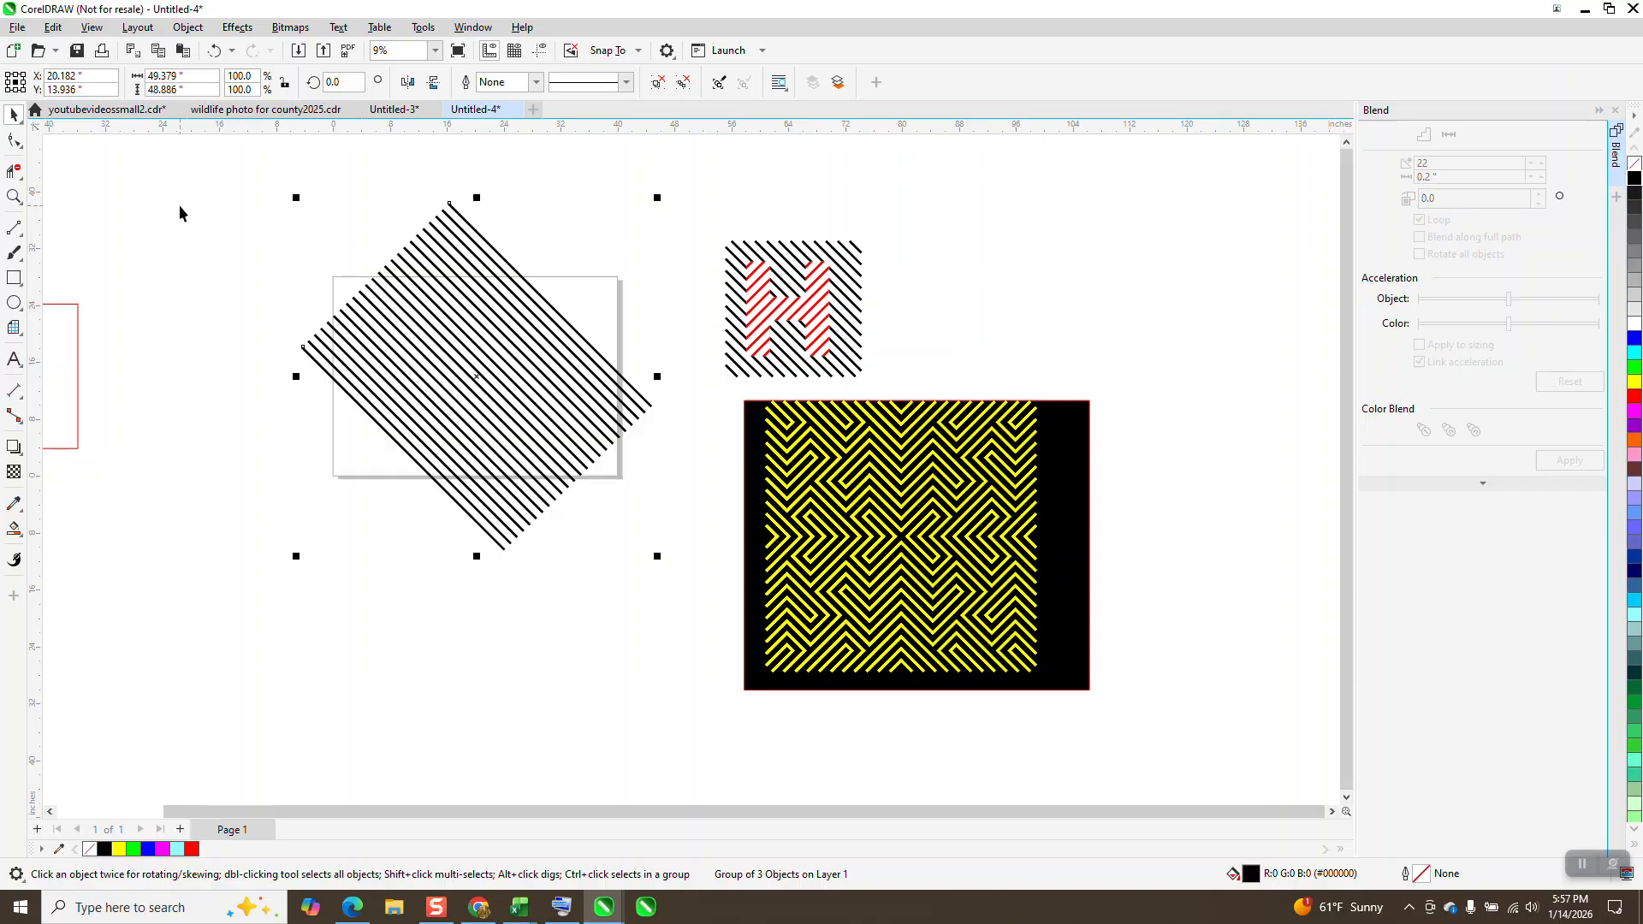
# Step: Centre the square on the page again and bring it in front of the black lines
pyautogui.click(82, 338)
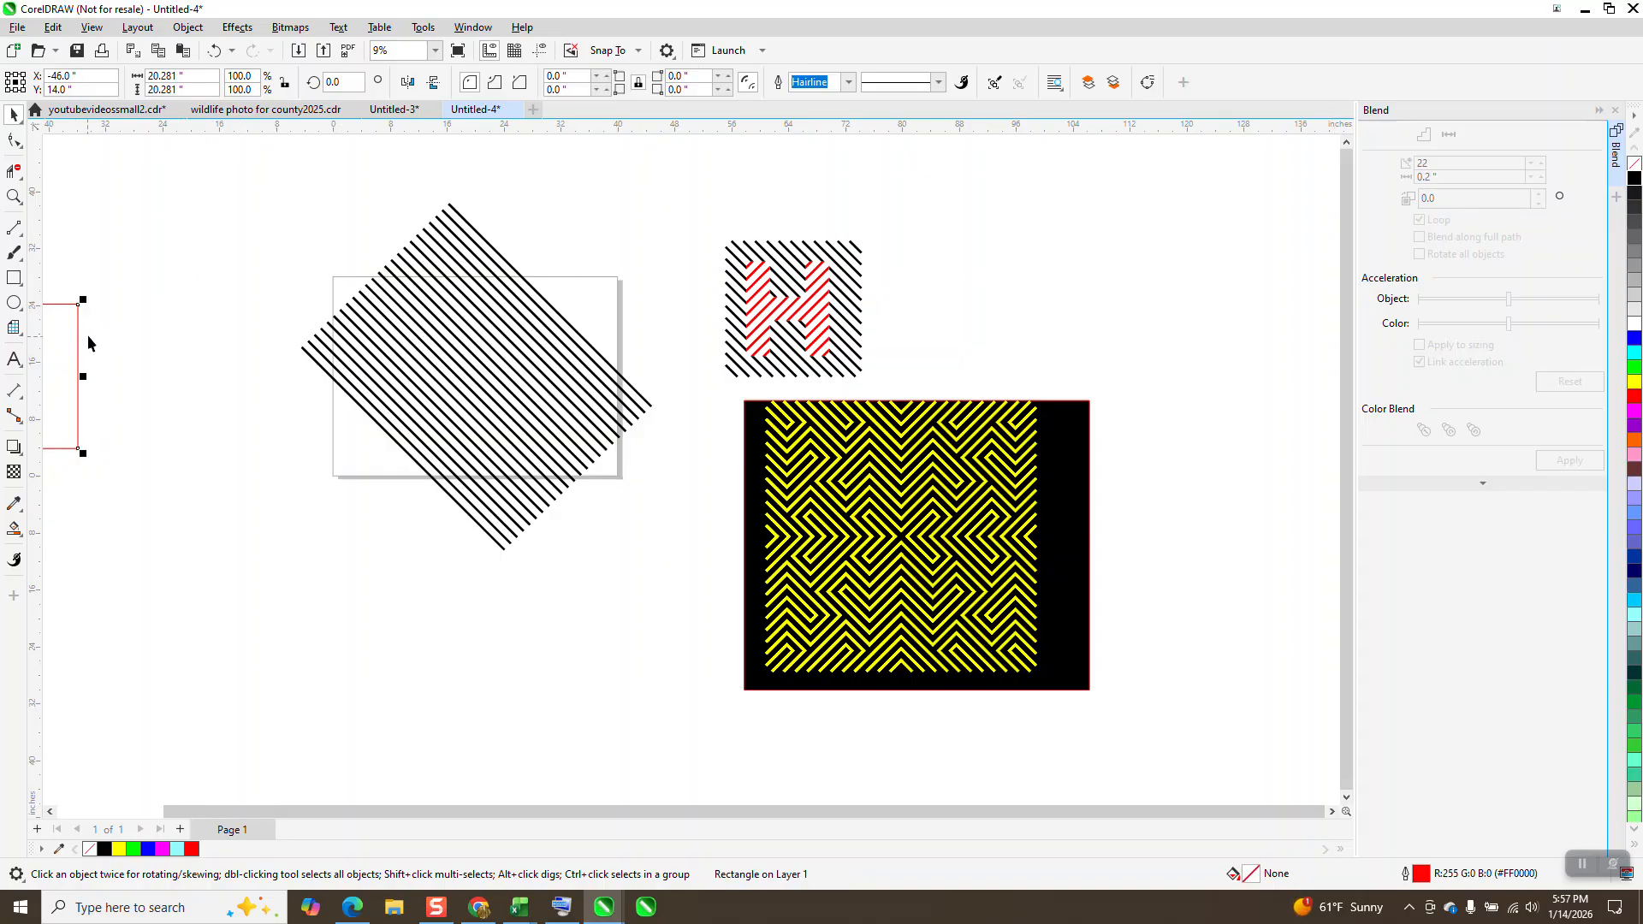
pyautogui.press('p')
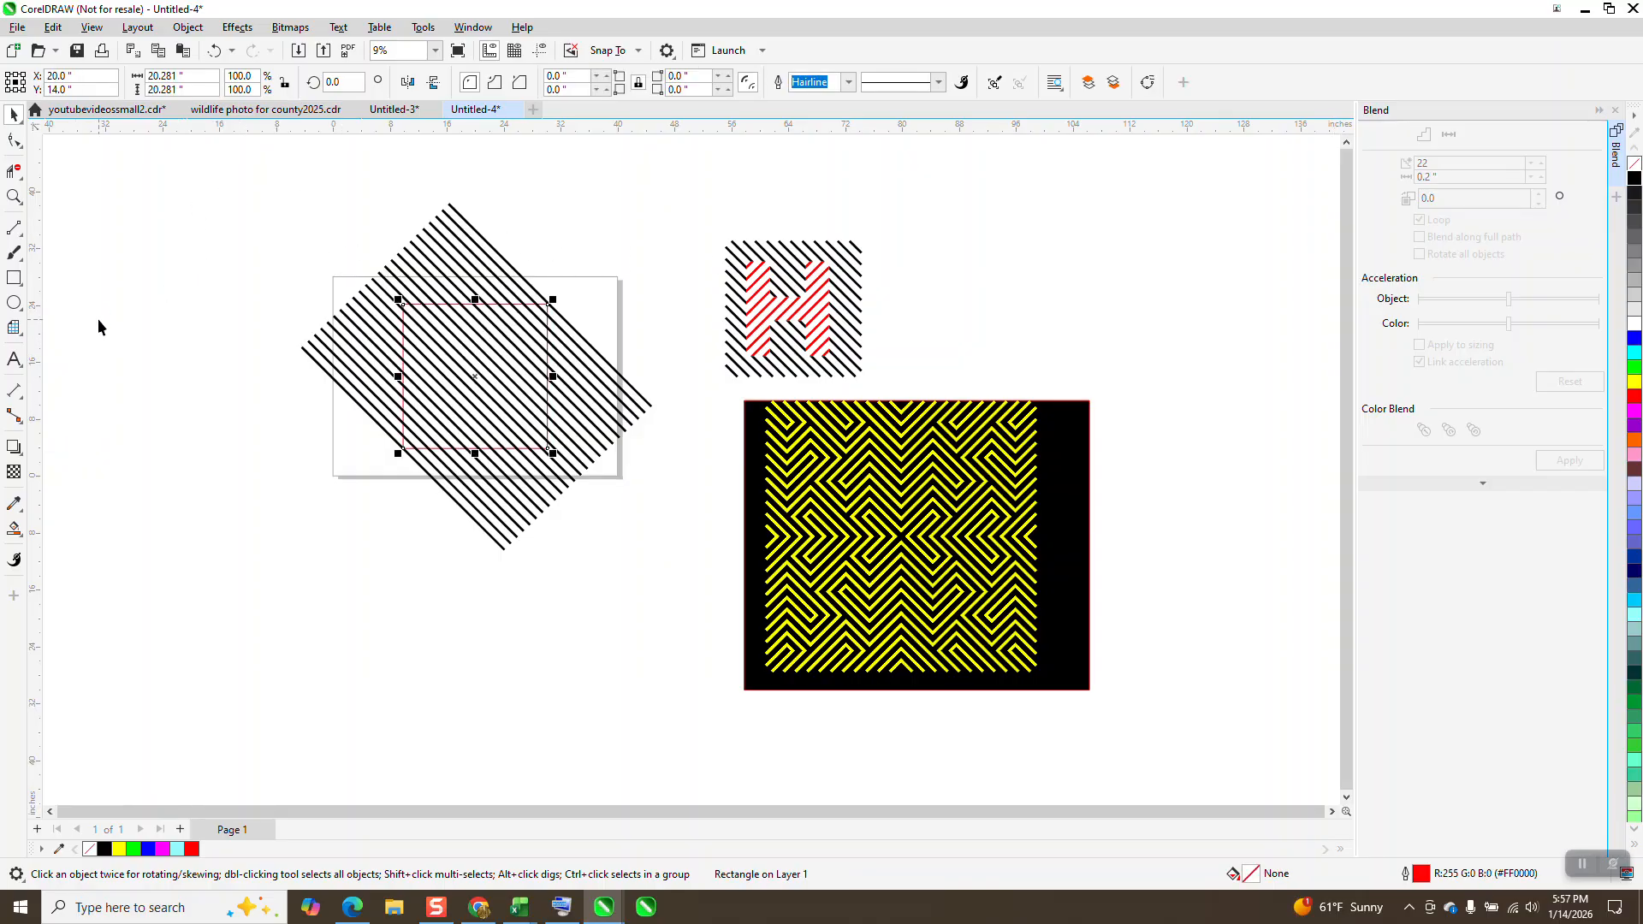
pyautogui.click(14, 197)
pyautogui.click(567, 319)
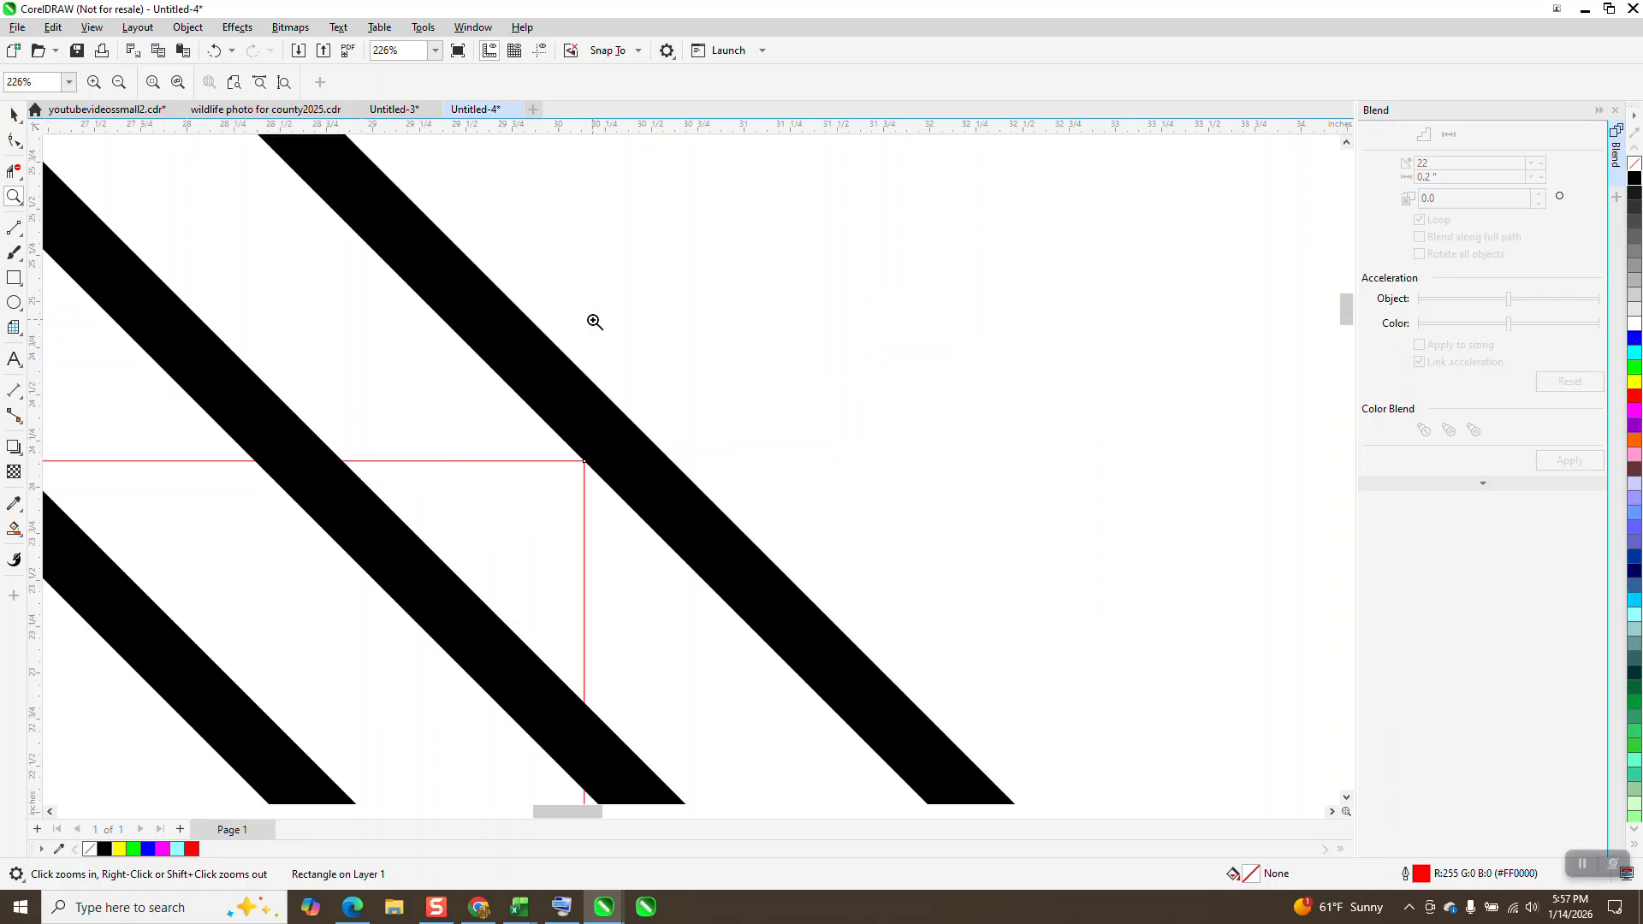
pyautogui.scroll(-1, 273, 360)
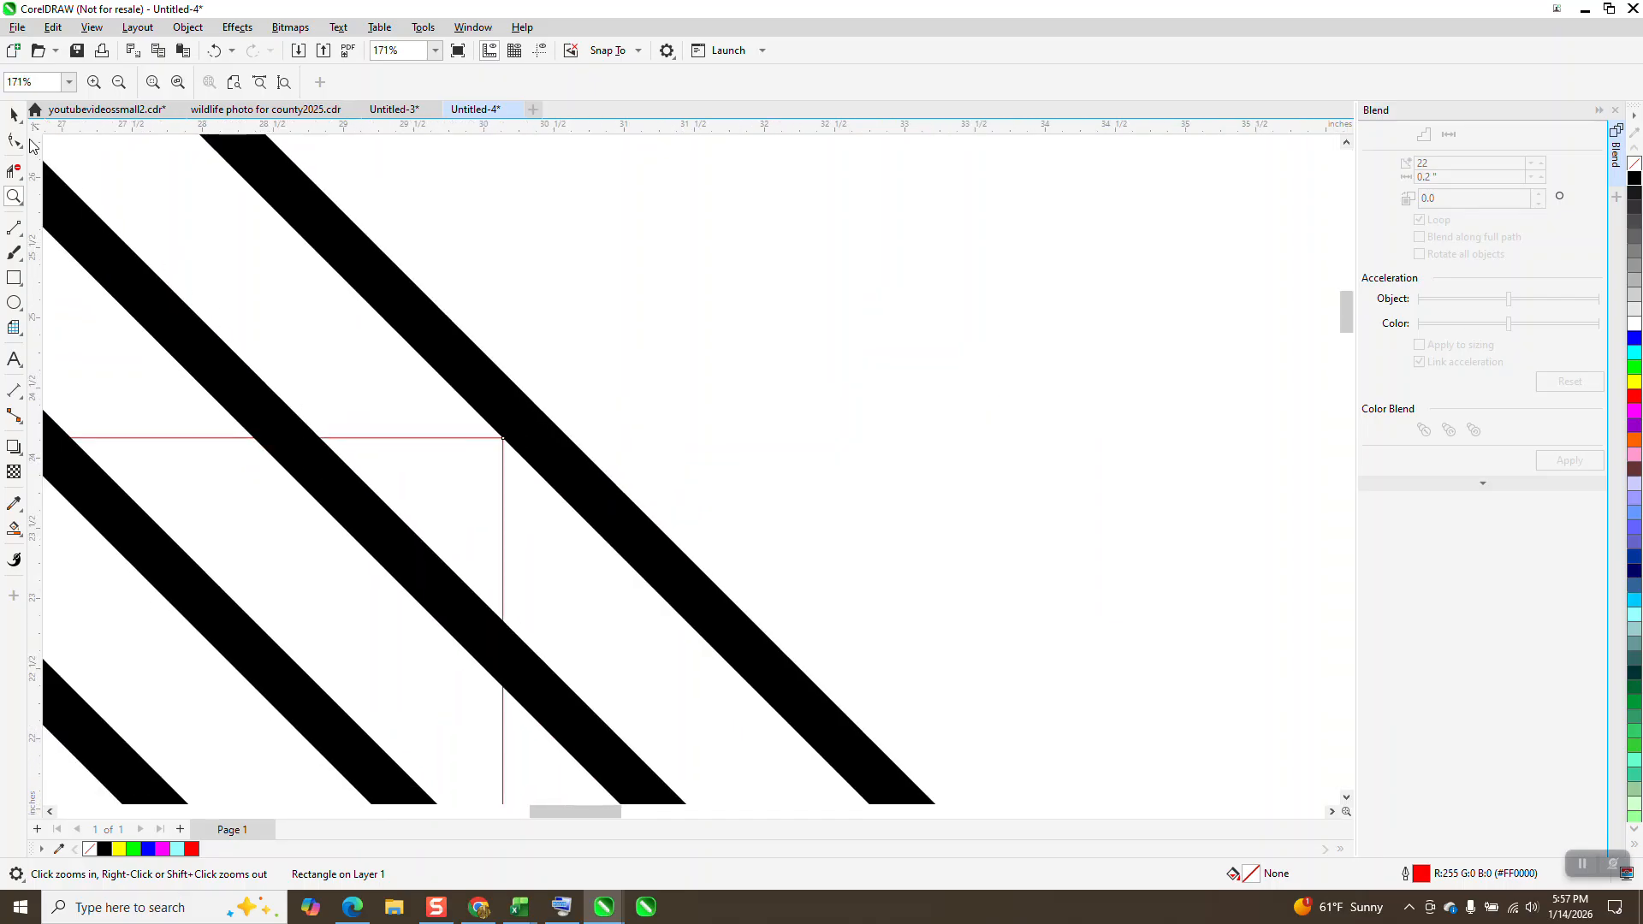
pyautogui.click(14, 114)
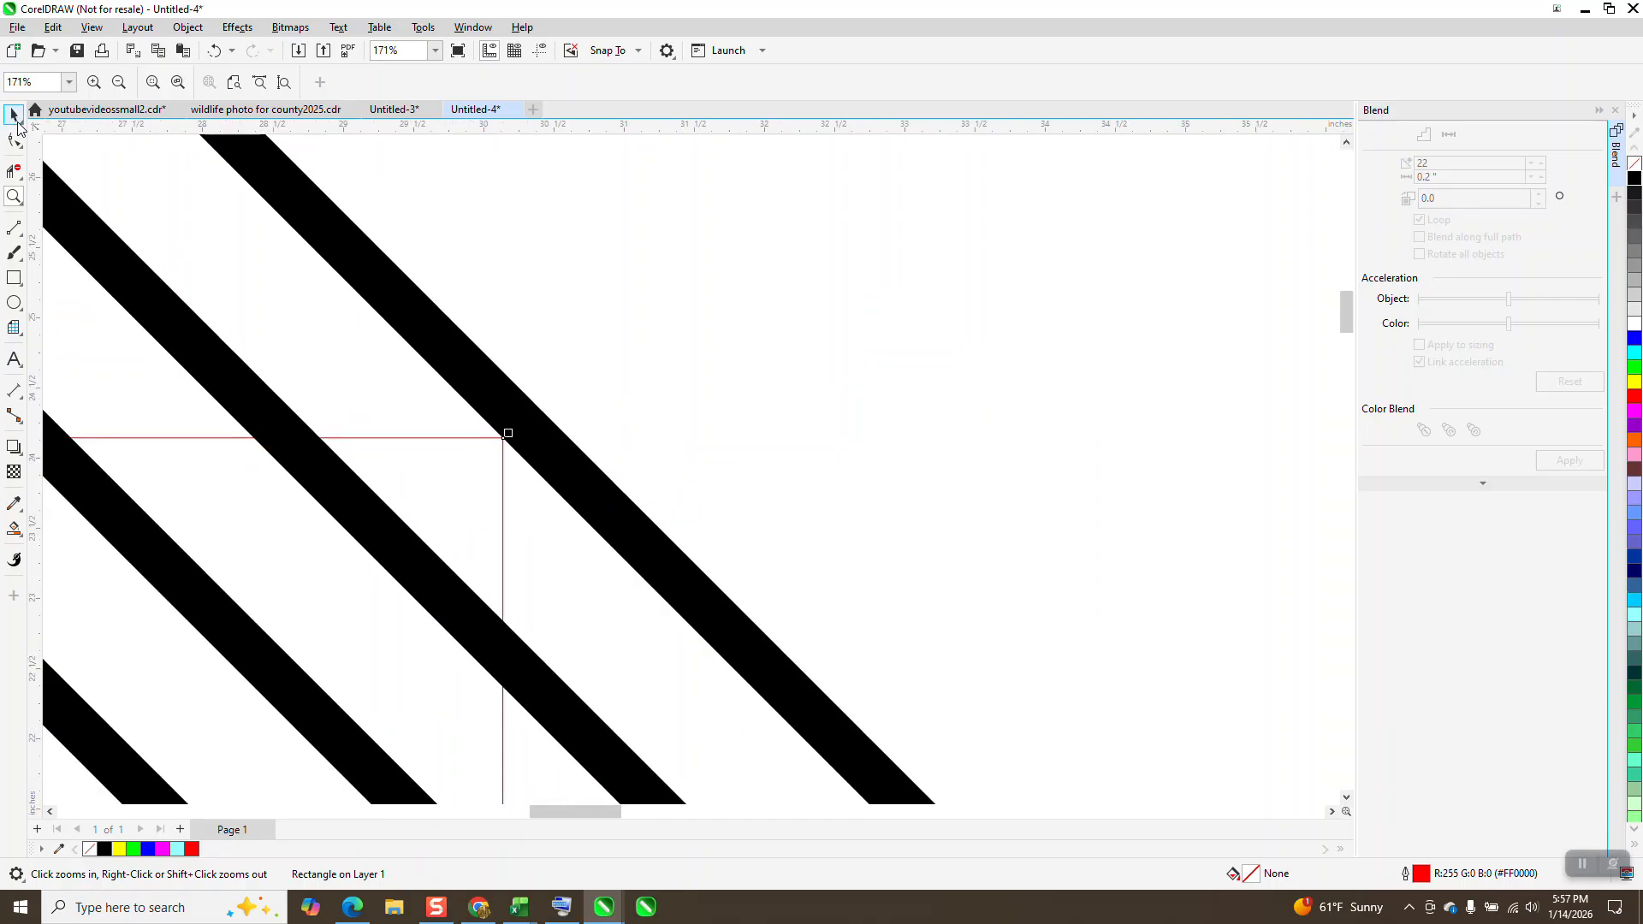
pyautogui.click(195, 27)
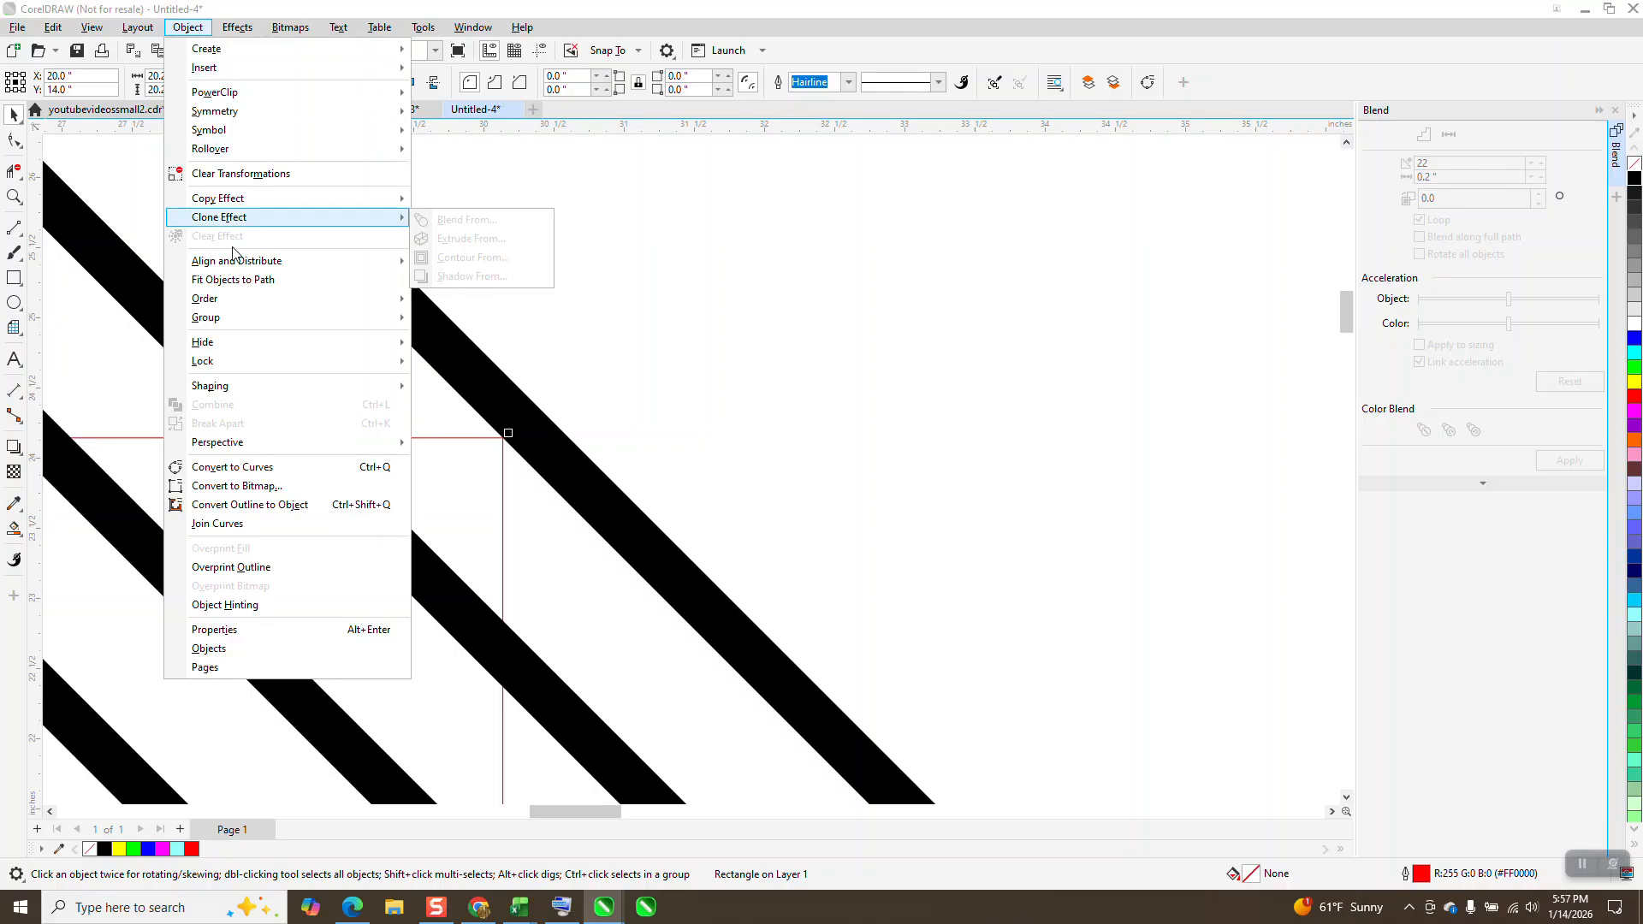
pyautogui.click(449, 305)
# Step: Select the square and the diagonal lines together and intersect them to get lines trimmed to the square
pyautogui.scroll(-8, 645, 264)
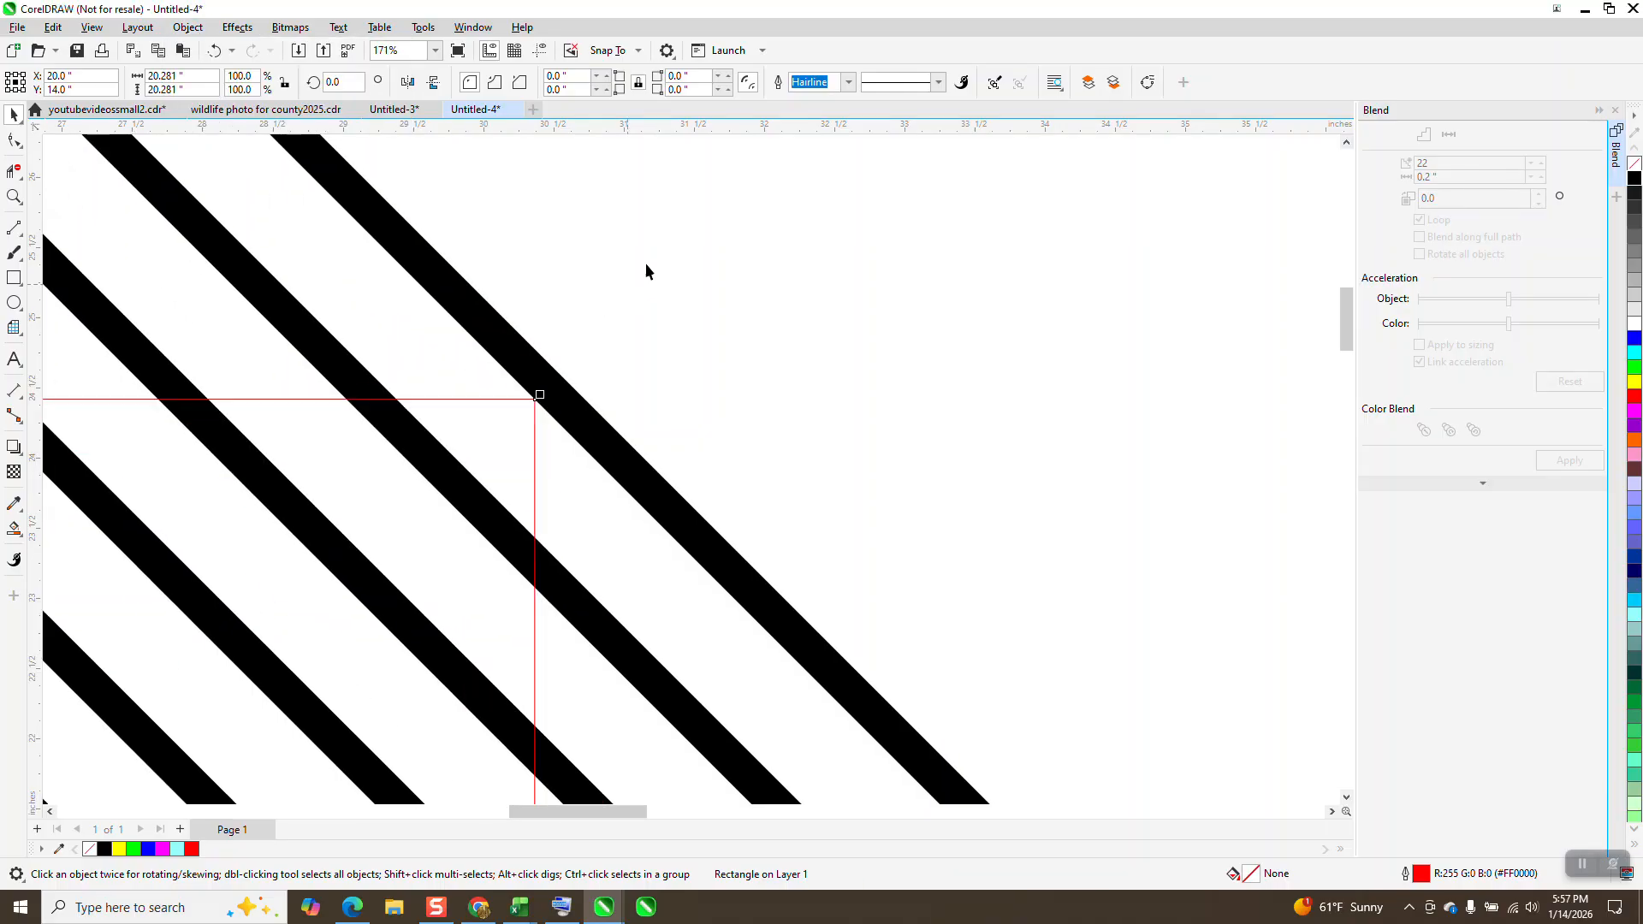
pyautogui.scroll(-4, 634, 286)
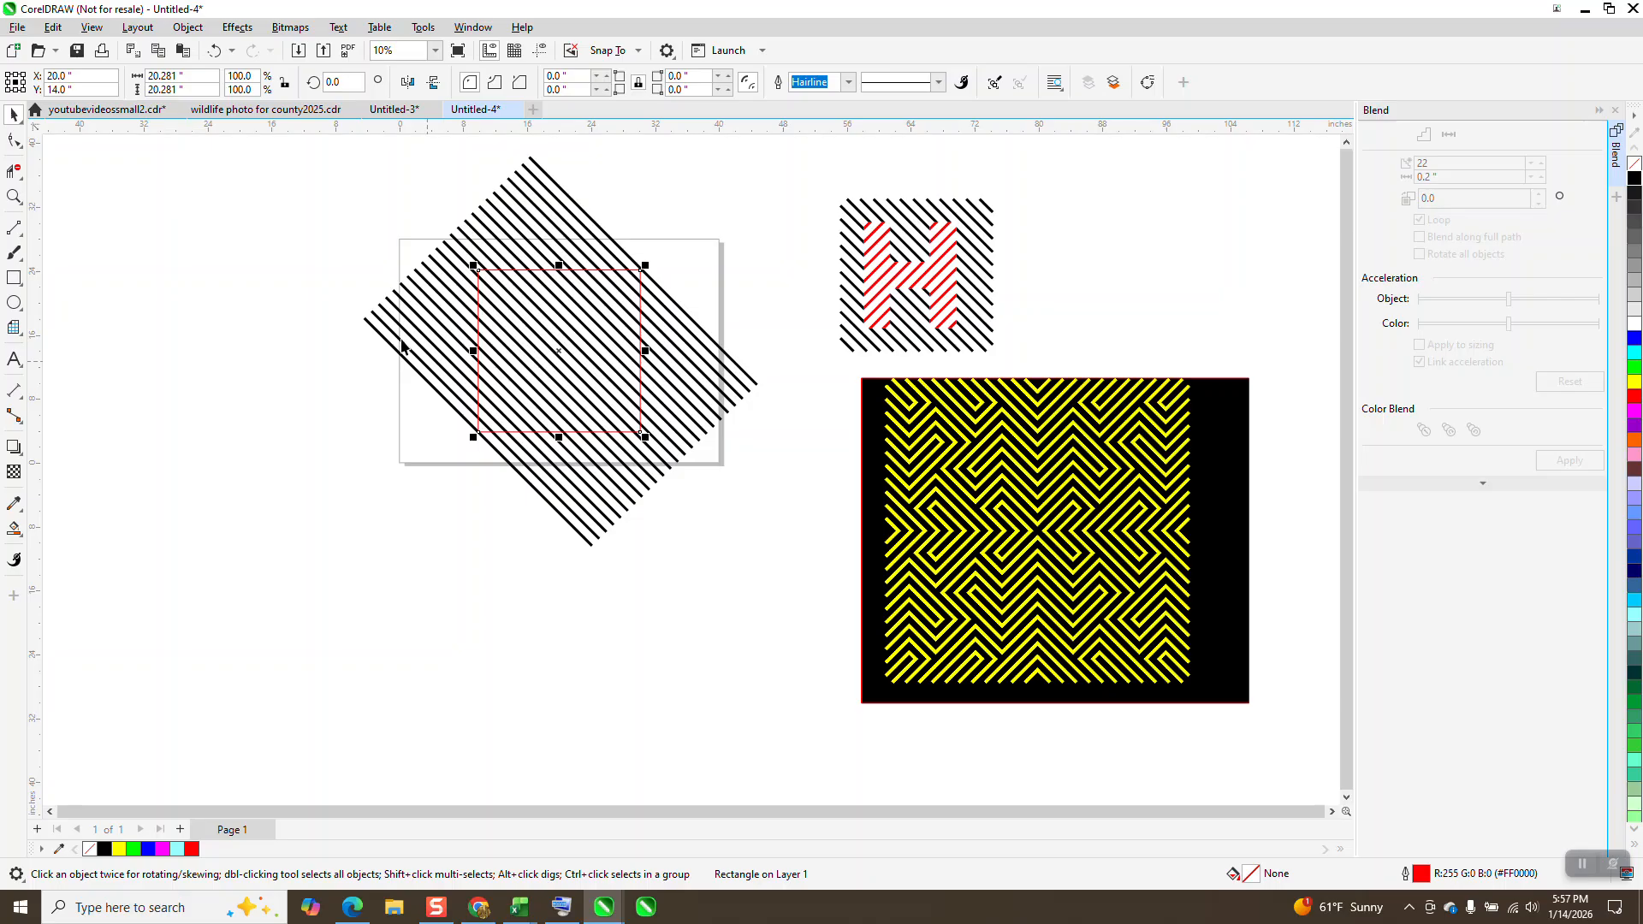
pyautogui.moveTo(317, 167); pyautogui.dragTo(756, 476)
pyautogui.moveTo(757, 562); pyautogui.dragTo(756, 573)
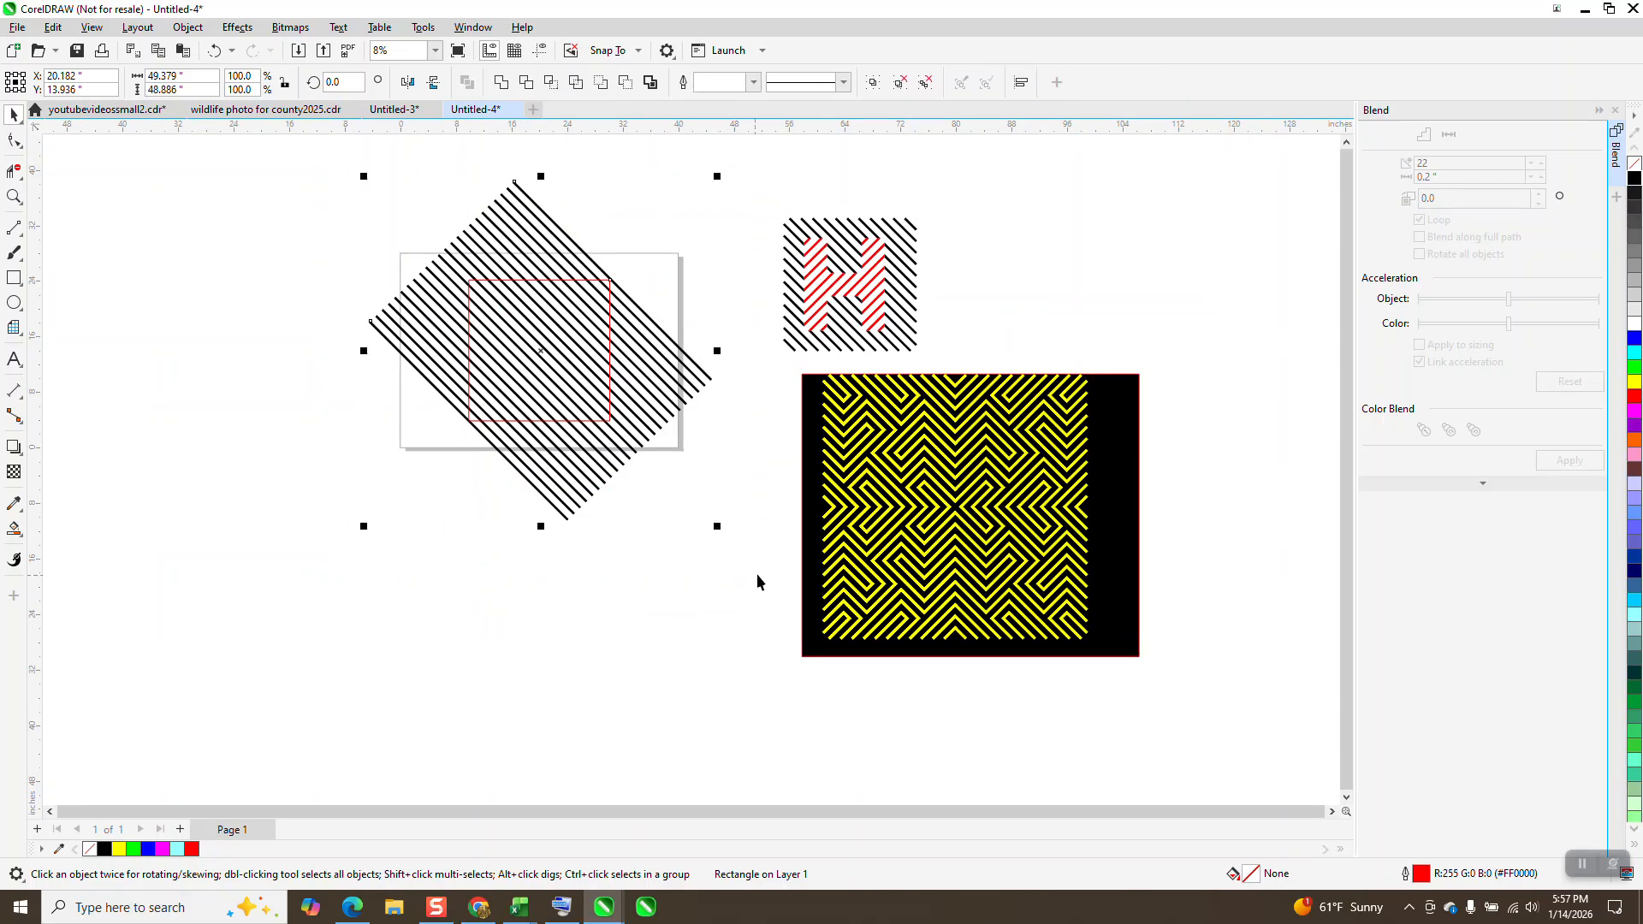
pyautogui.hotkey('ctrl', 'g')
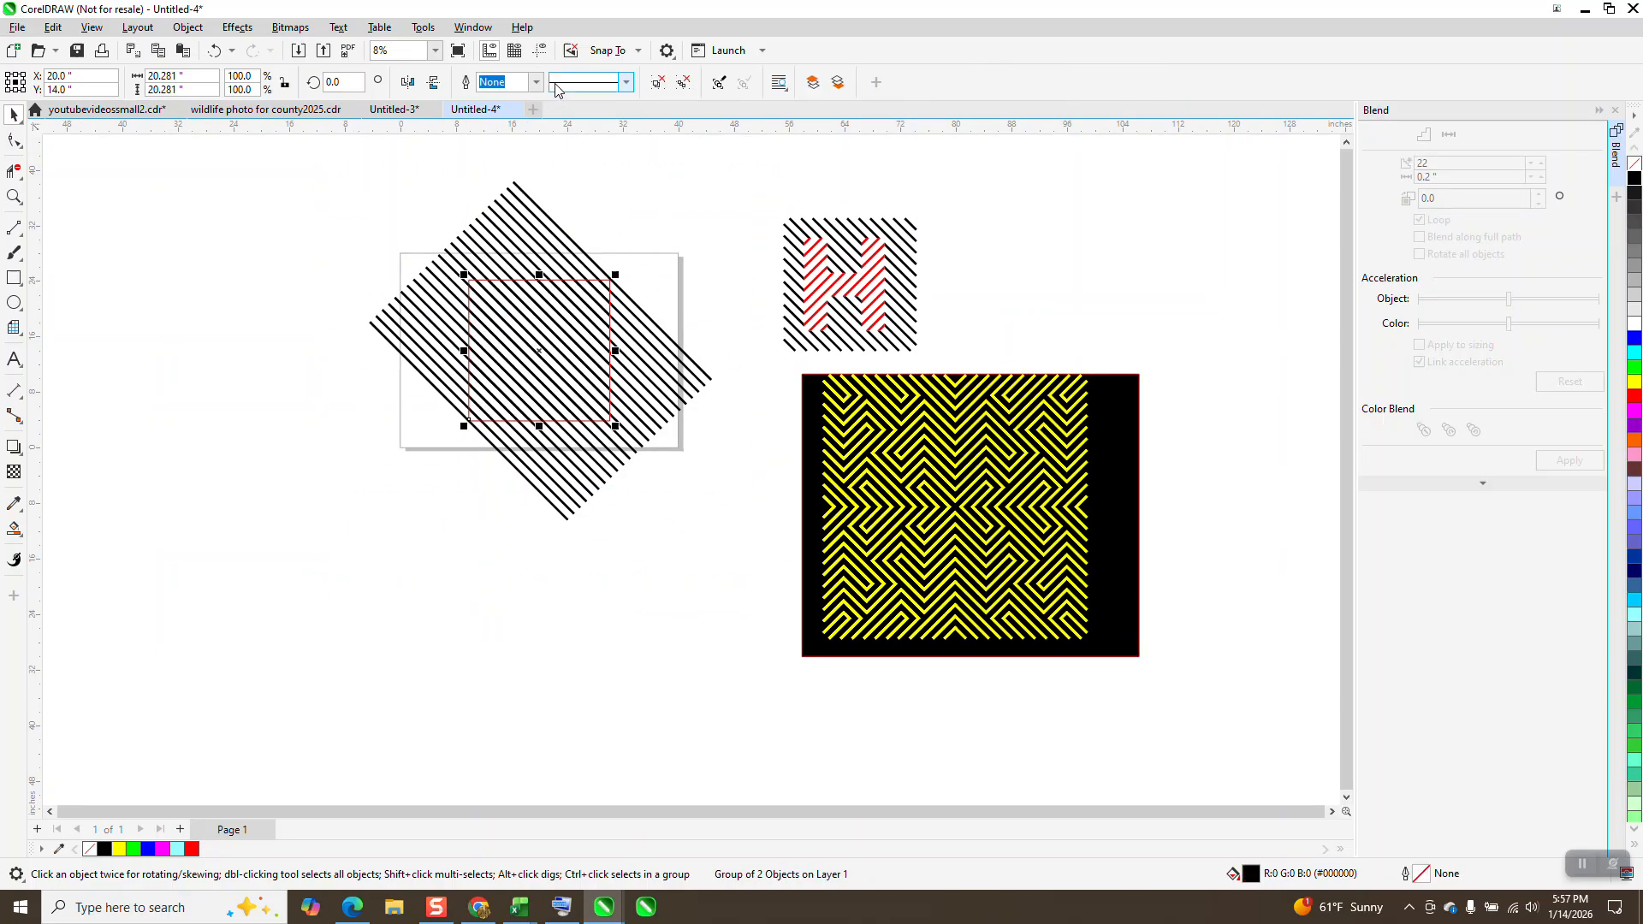
# Step: Move the trimmed line pattern 44 inches left of the square and delete the original oversized diagonal lines
pyautogui.press('Left')
pyautogui.press('Left')
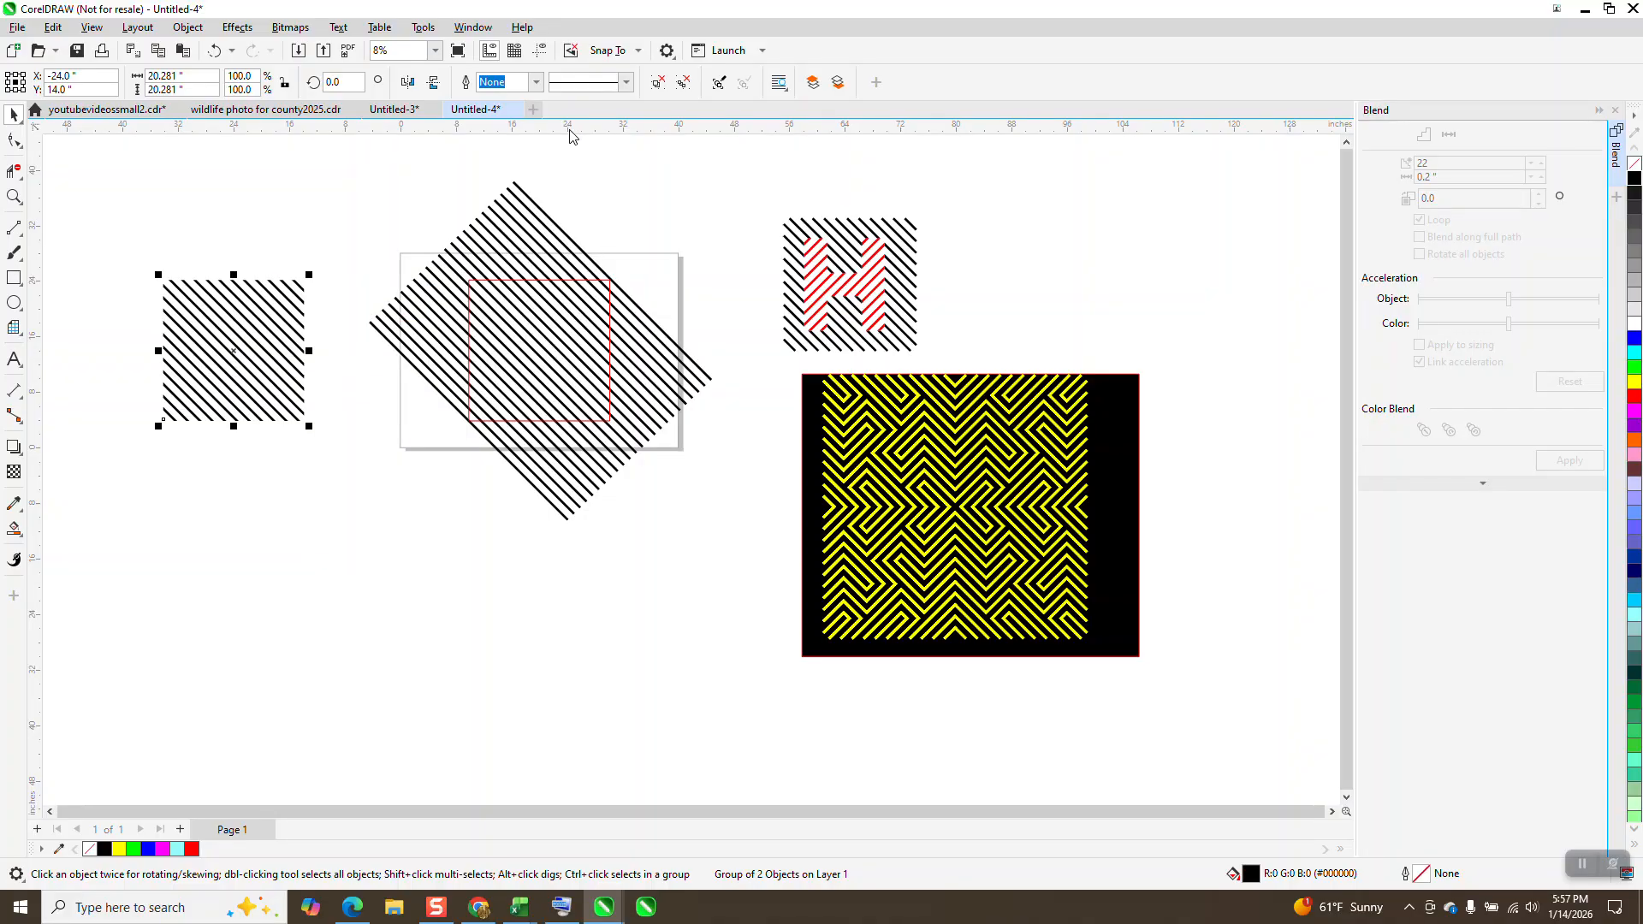
pyautogui.click(428, 276)
pyautogui.press('Delete')
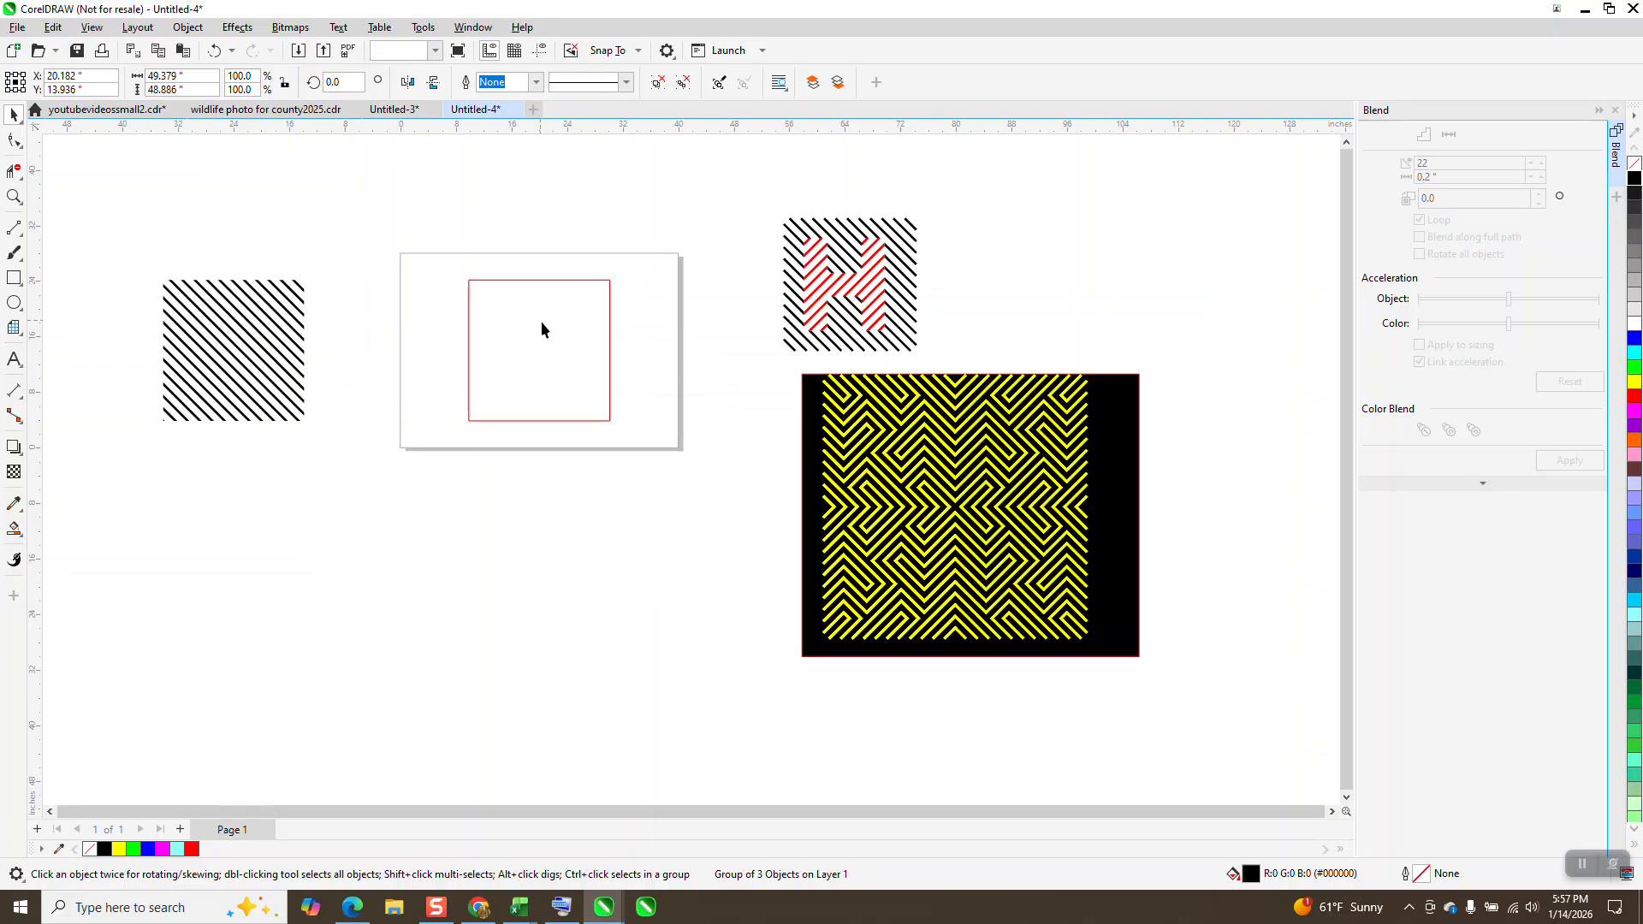
# Step: Delete the red square and centre the trimmed diagonal line pattern on the page
pyautogui.click(540, 322)
pyautogui.press('Delete')
pyautogui.click(303, 334)
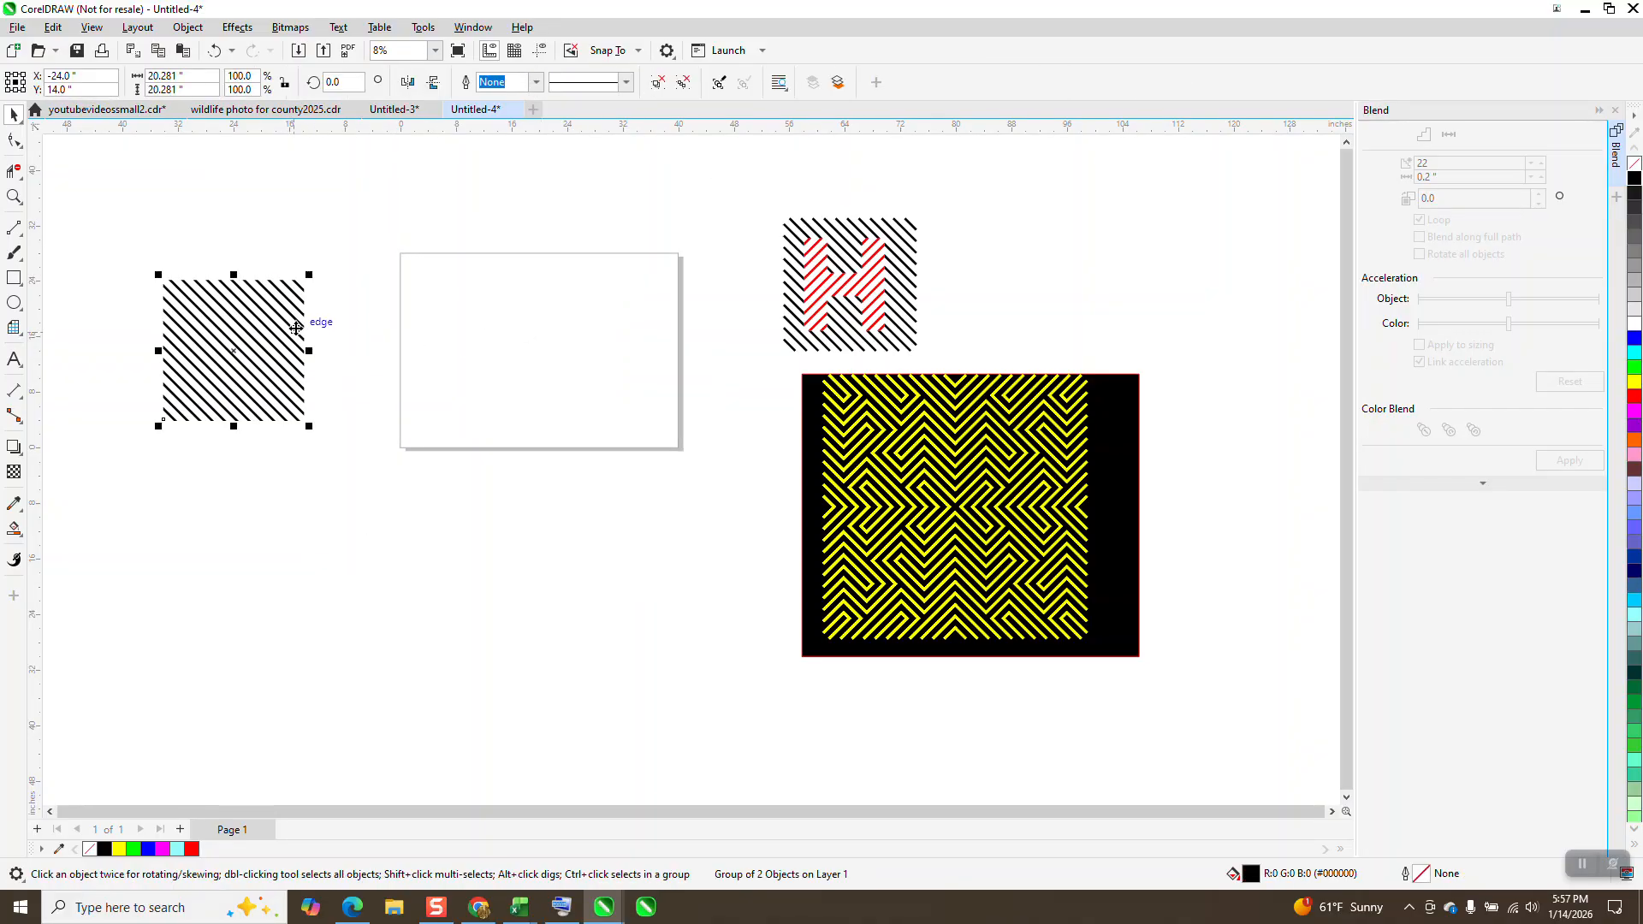
pyautogui.press('p')
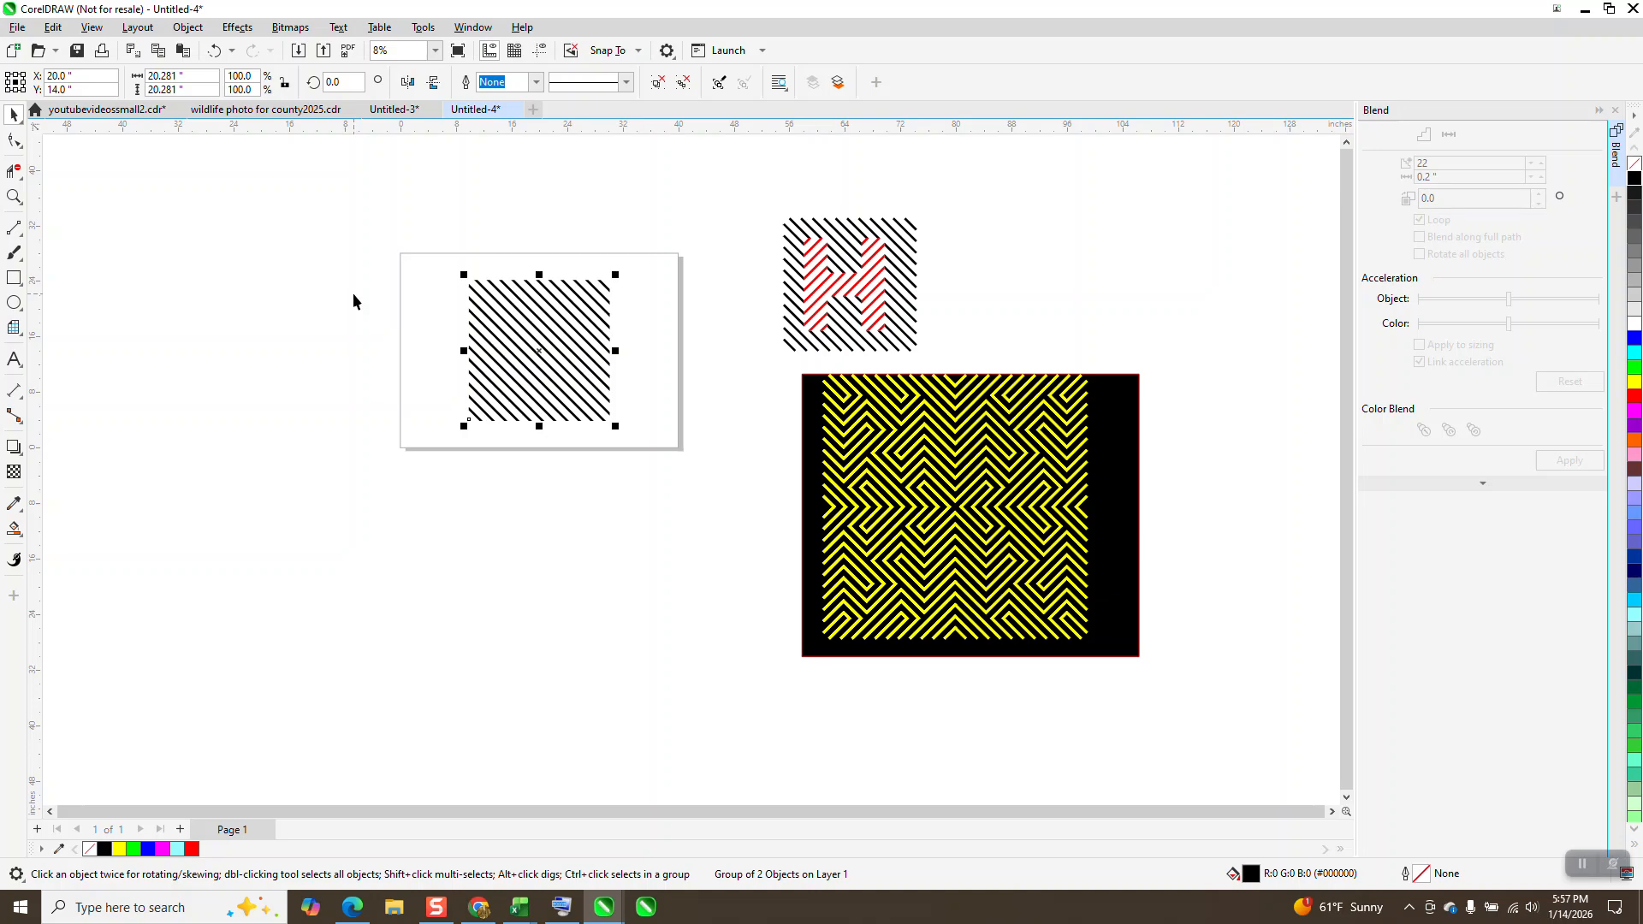
# Step: Rotate a duplicate of the line pattern 90 degrees over the original to form a crosshatch
pyautogui.click(364, 82)
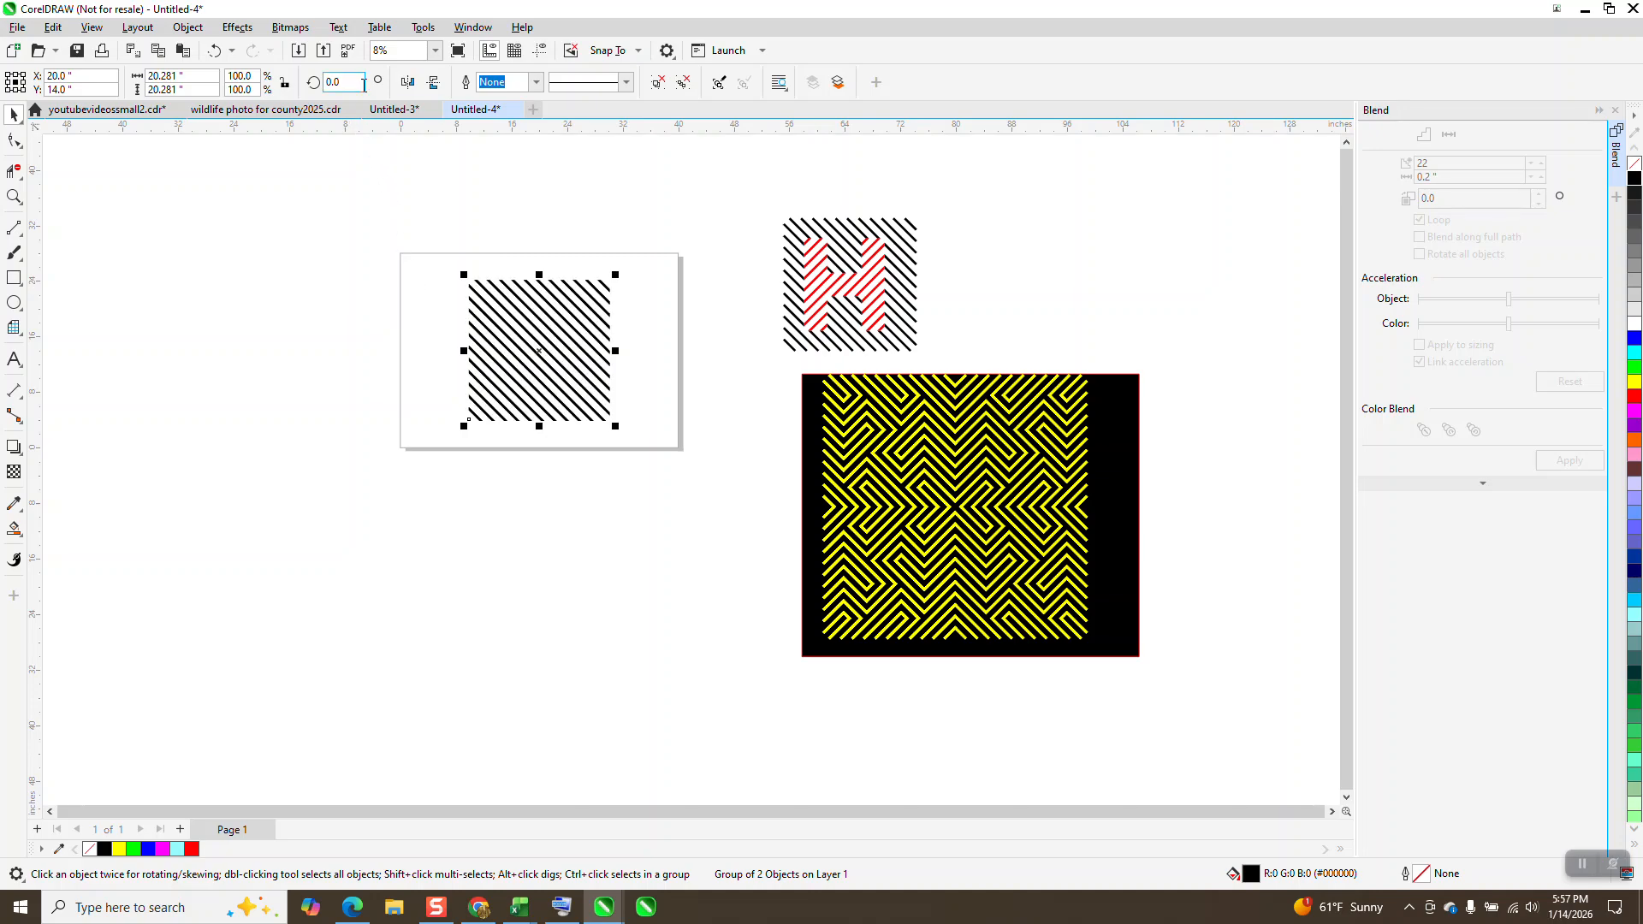
pyautogui.write('90')
pyautogui.press('Return')
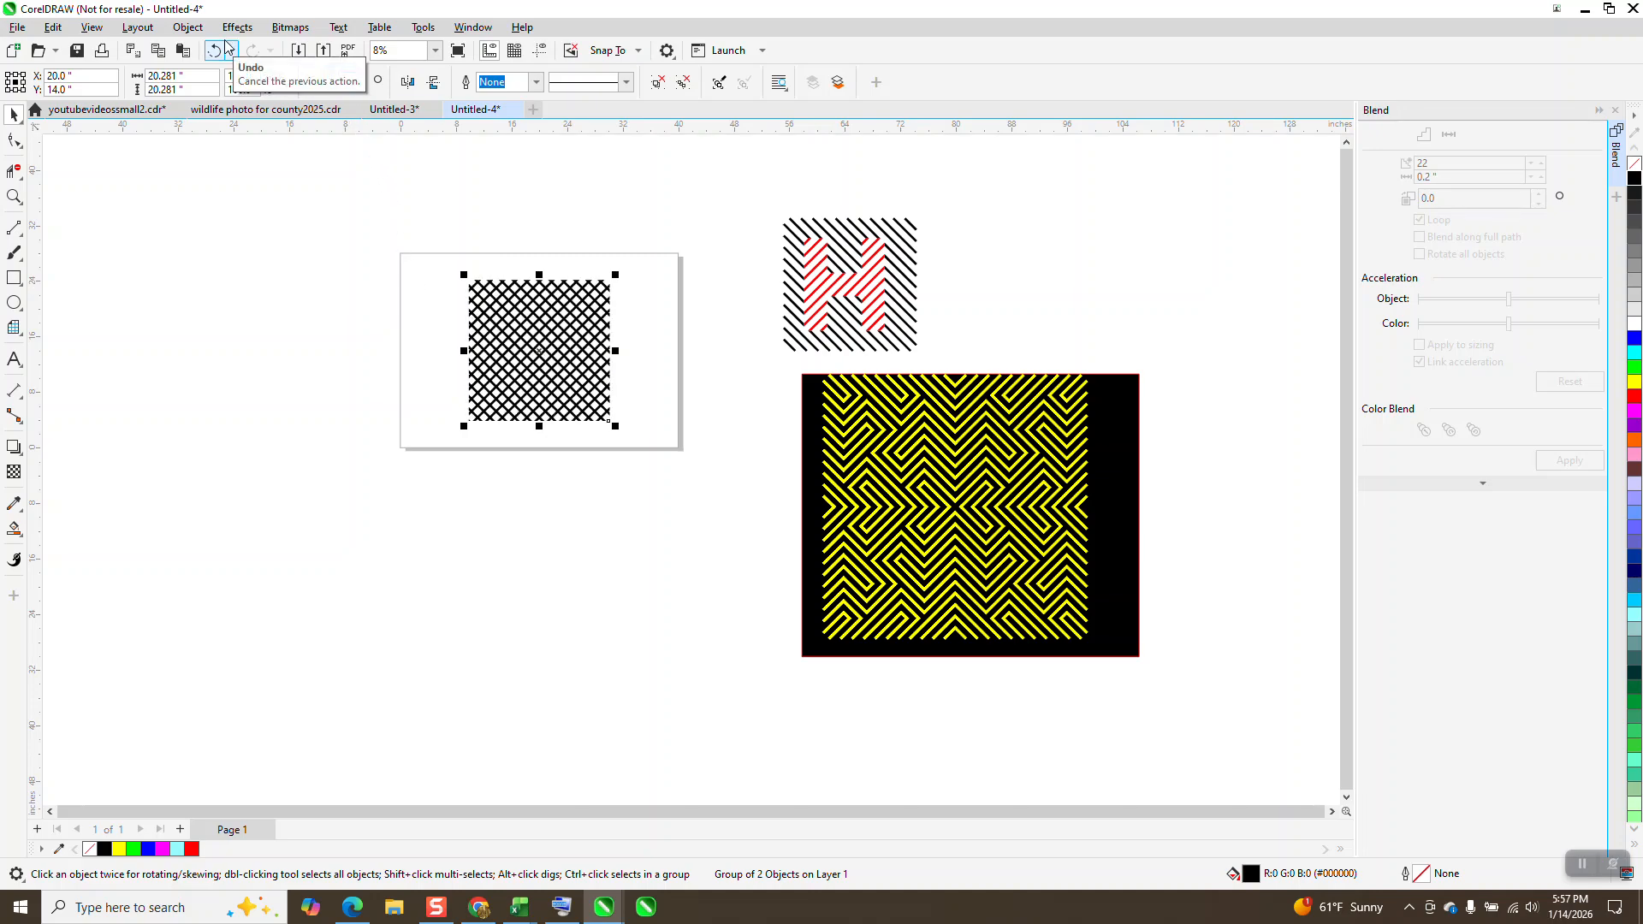
# Step: Show the guidelines and delete the lower of the two existing horizontal ones
pyautogui.click(14, 196)
pyautogui.moveTo(448, 273); pyautogui.dragTo(591, 343)
pyautogui.scroll(-2, 562, 329)
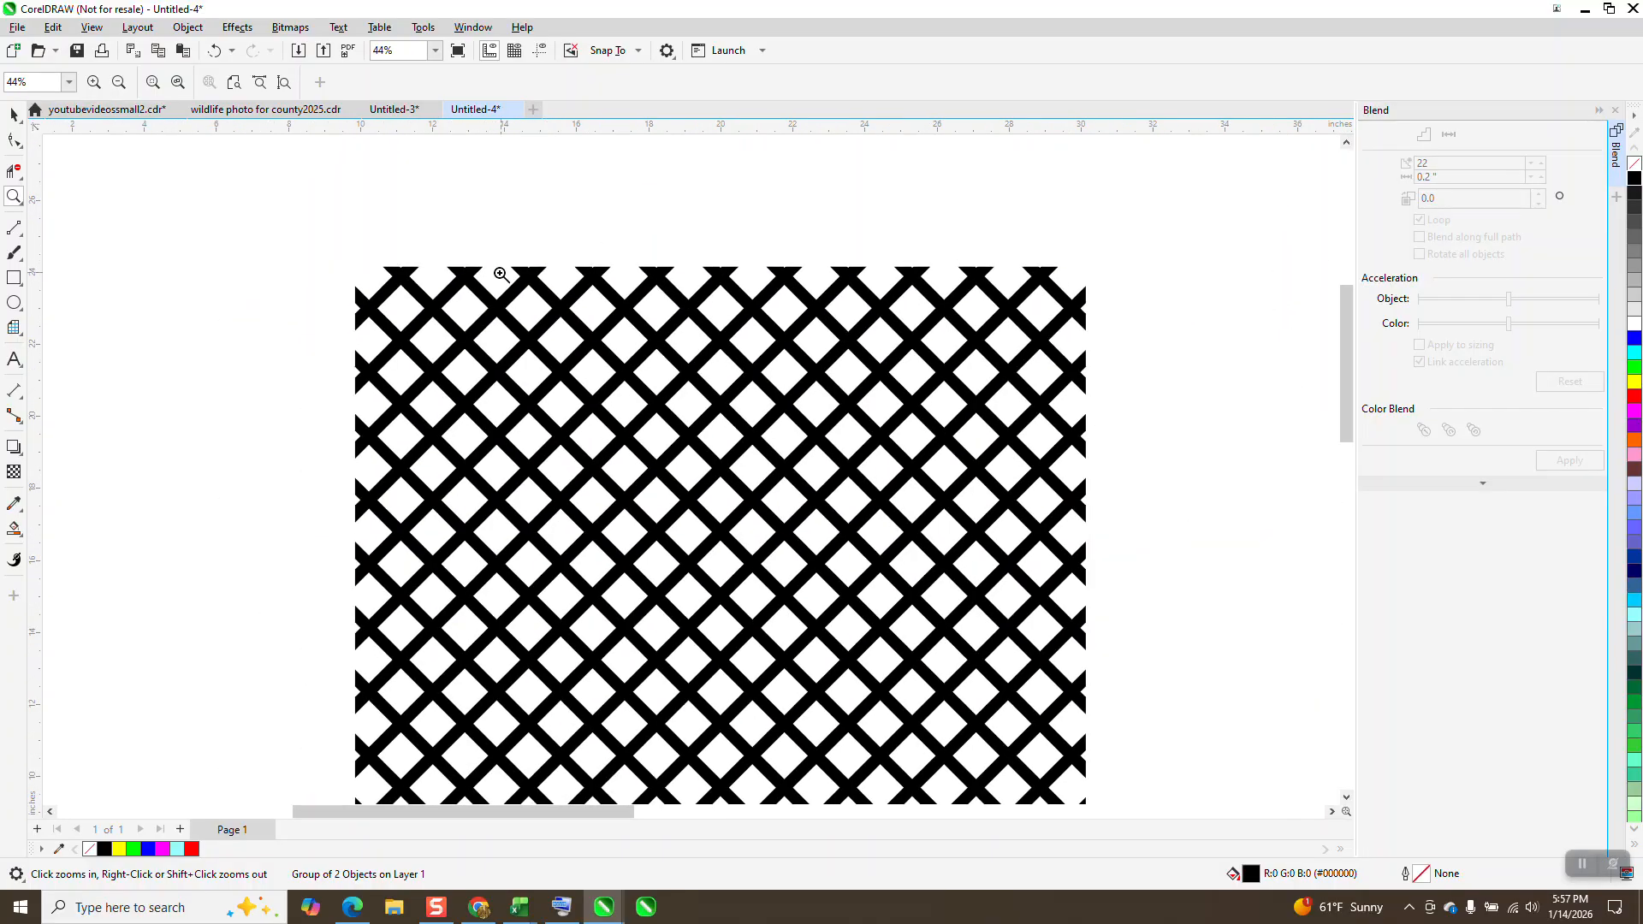
pyautogui.click(547, 50)
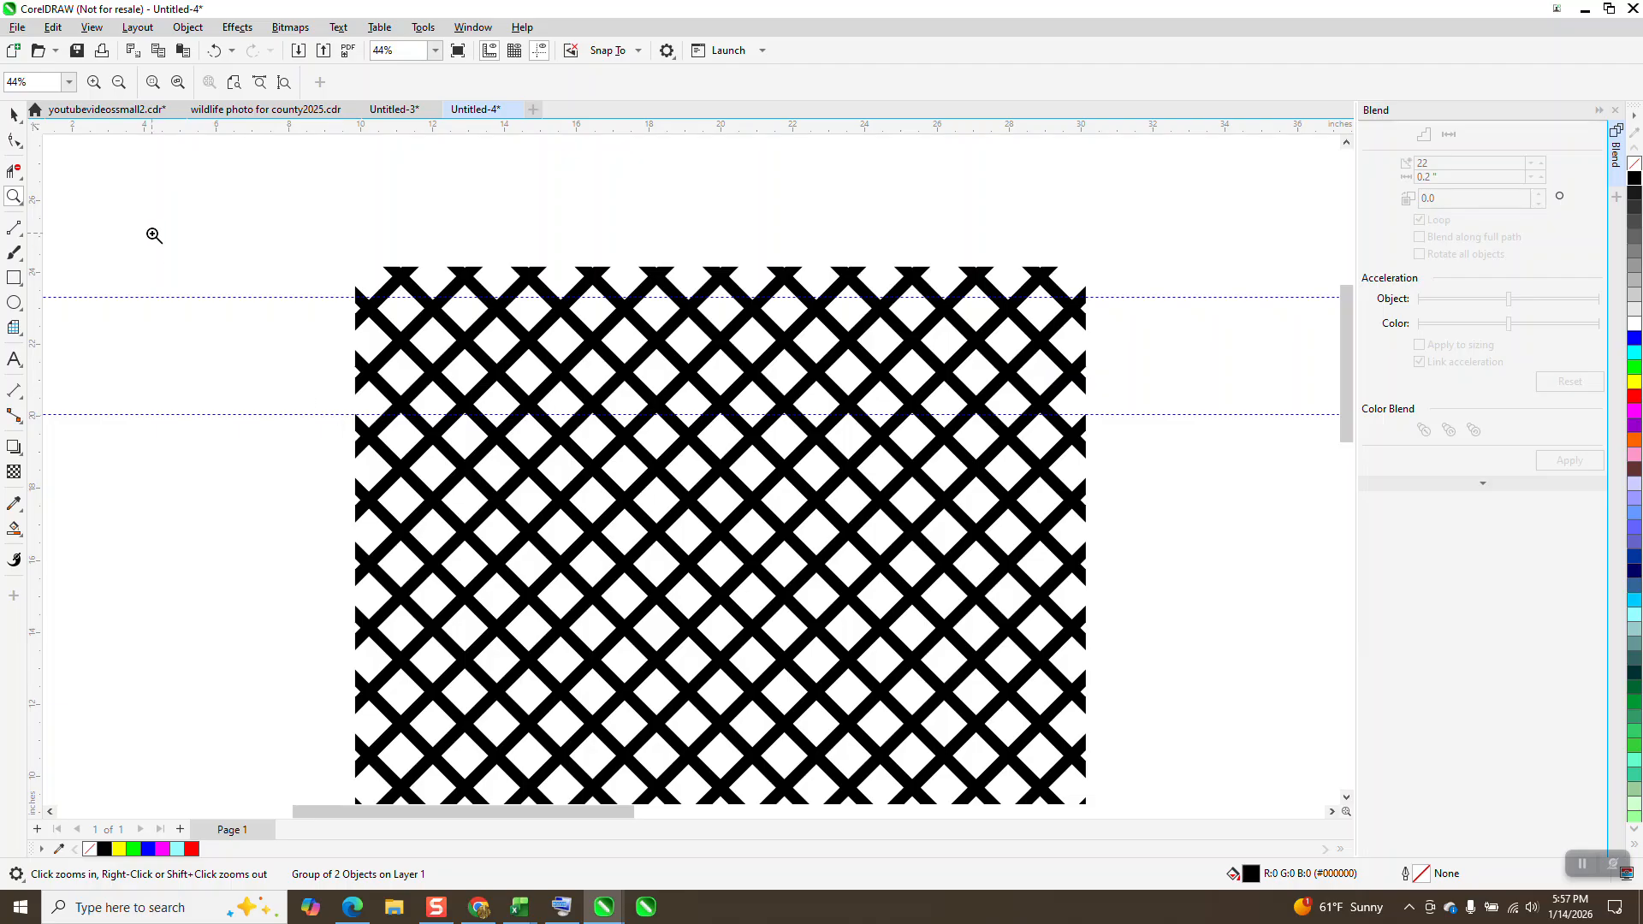
pyautogui.click(14, 114)
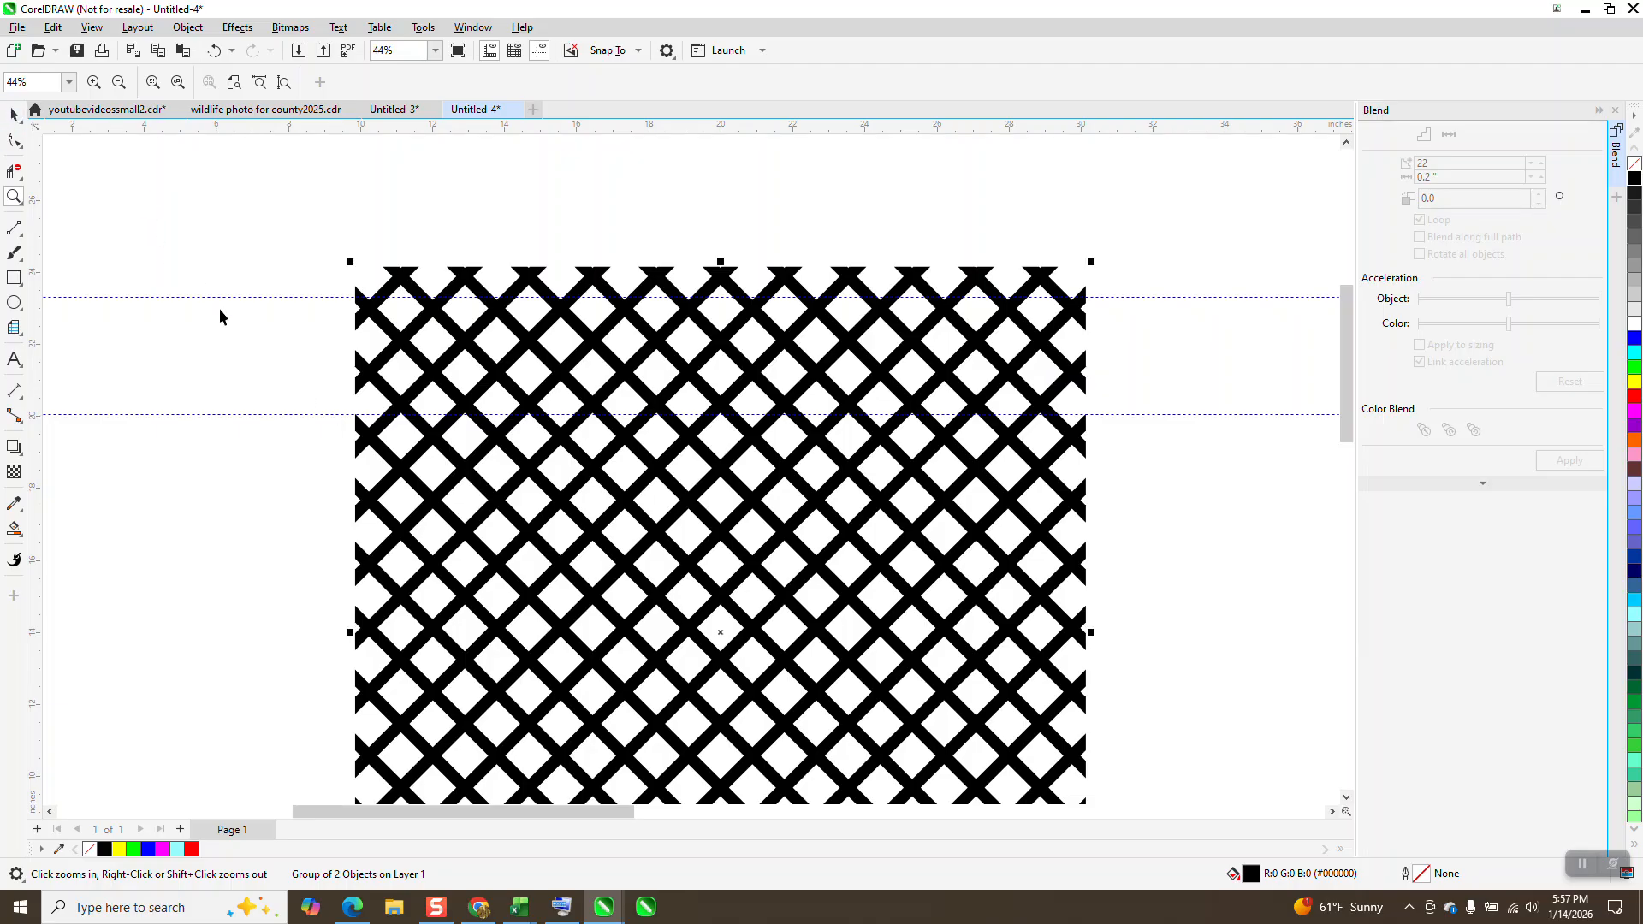
pyautogui.click(303, 420)
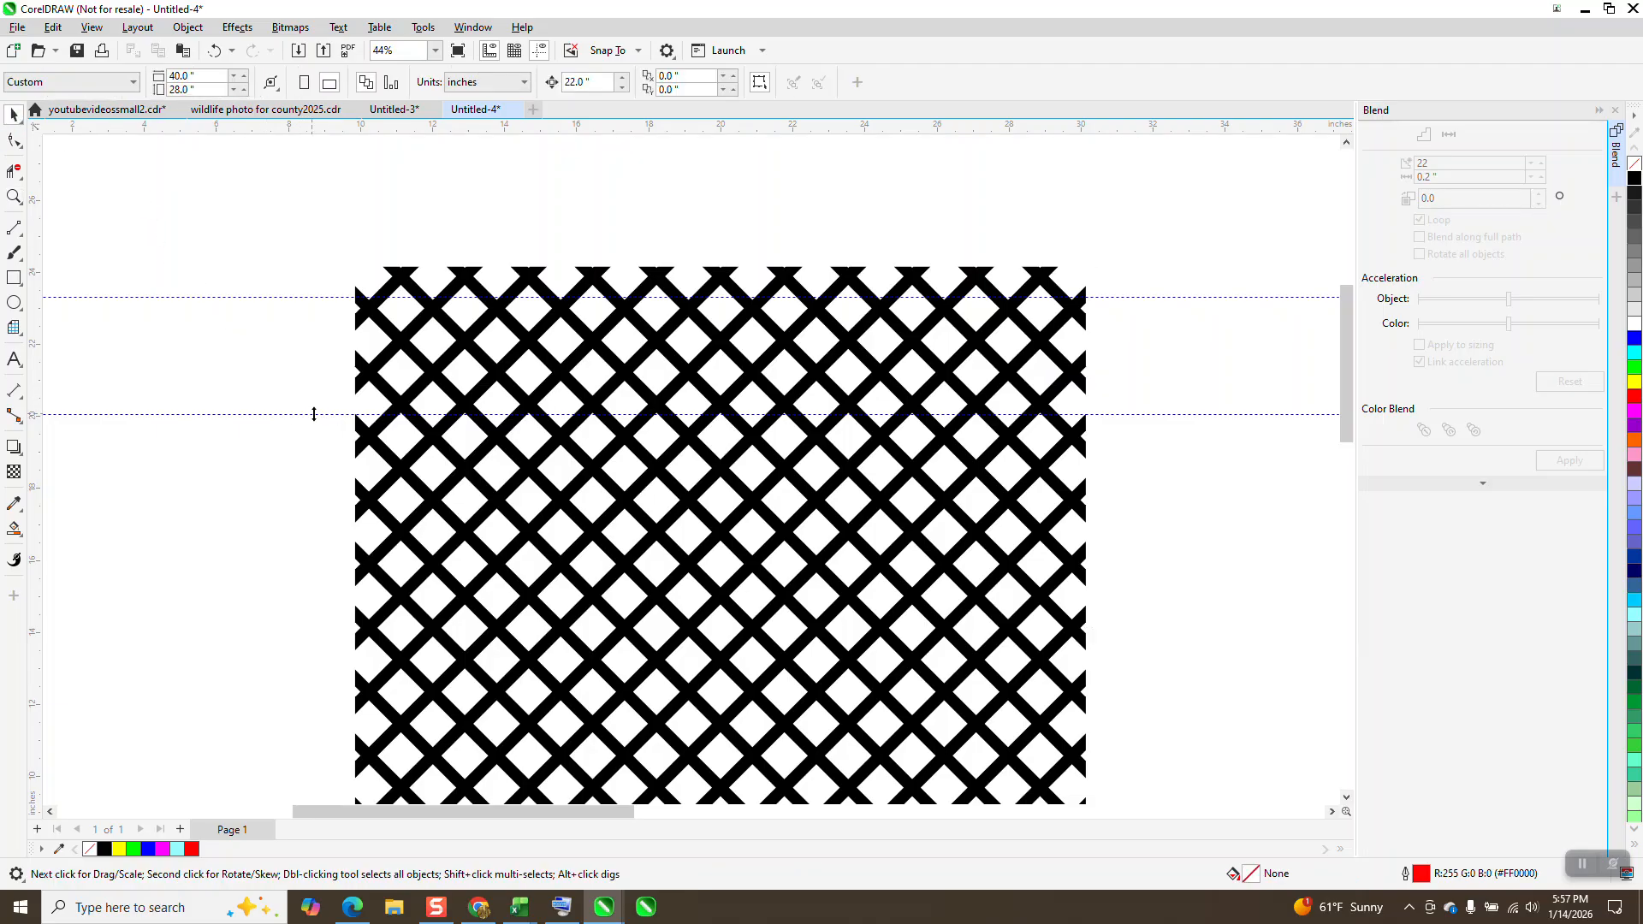
pyautogui.click(315, 415)
pyautogui.press('Delete')
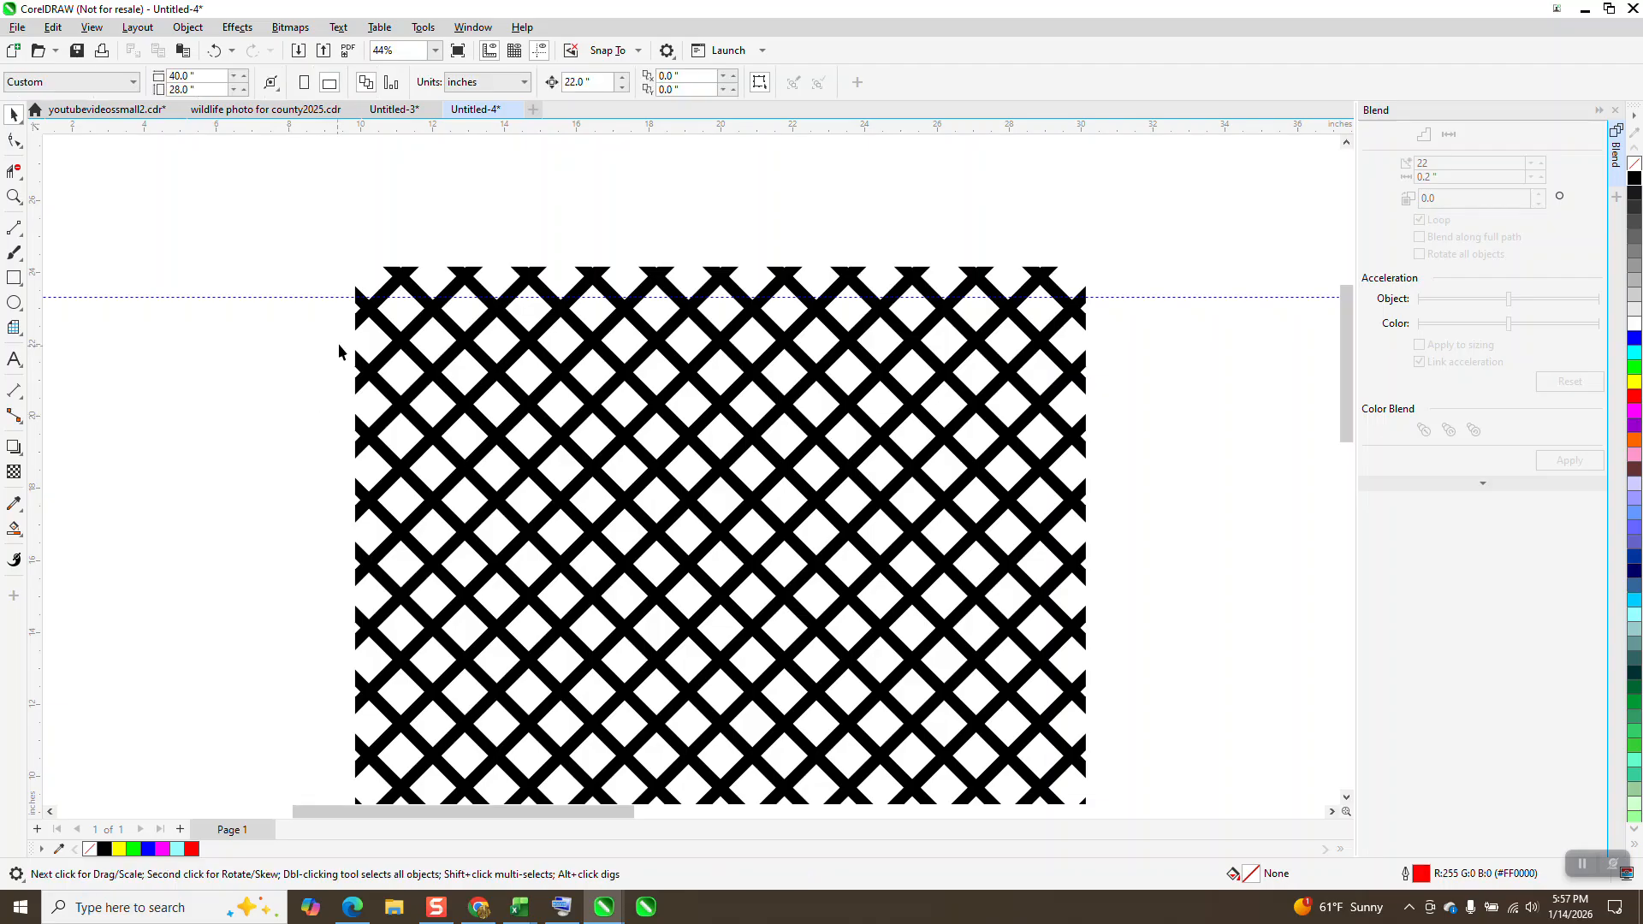
# Step: Snap the horizontal guideline to the top row of line crossings and add another through the crossings of the next row
pyautogui.click(13, 196)
pyautogui.moveTo(308, 293); pyautogui.dragTo(433, 343)
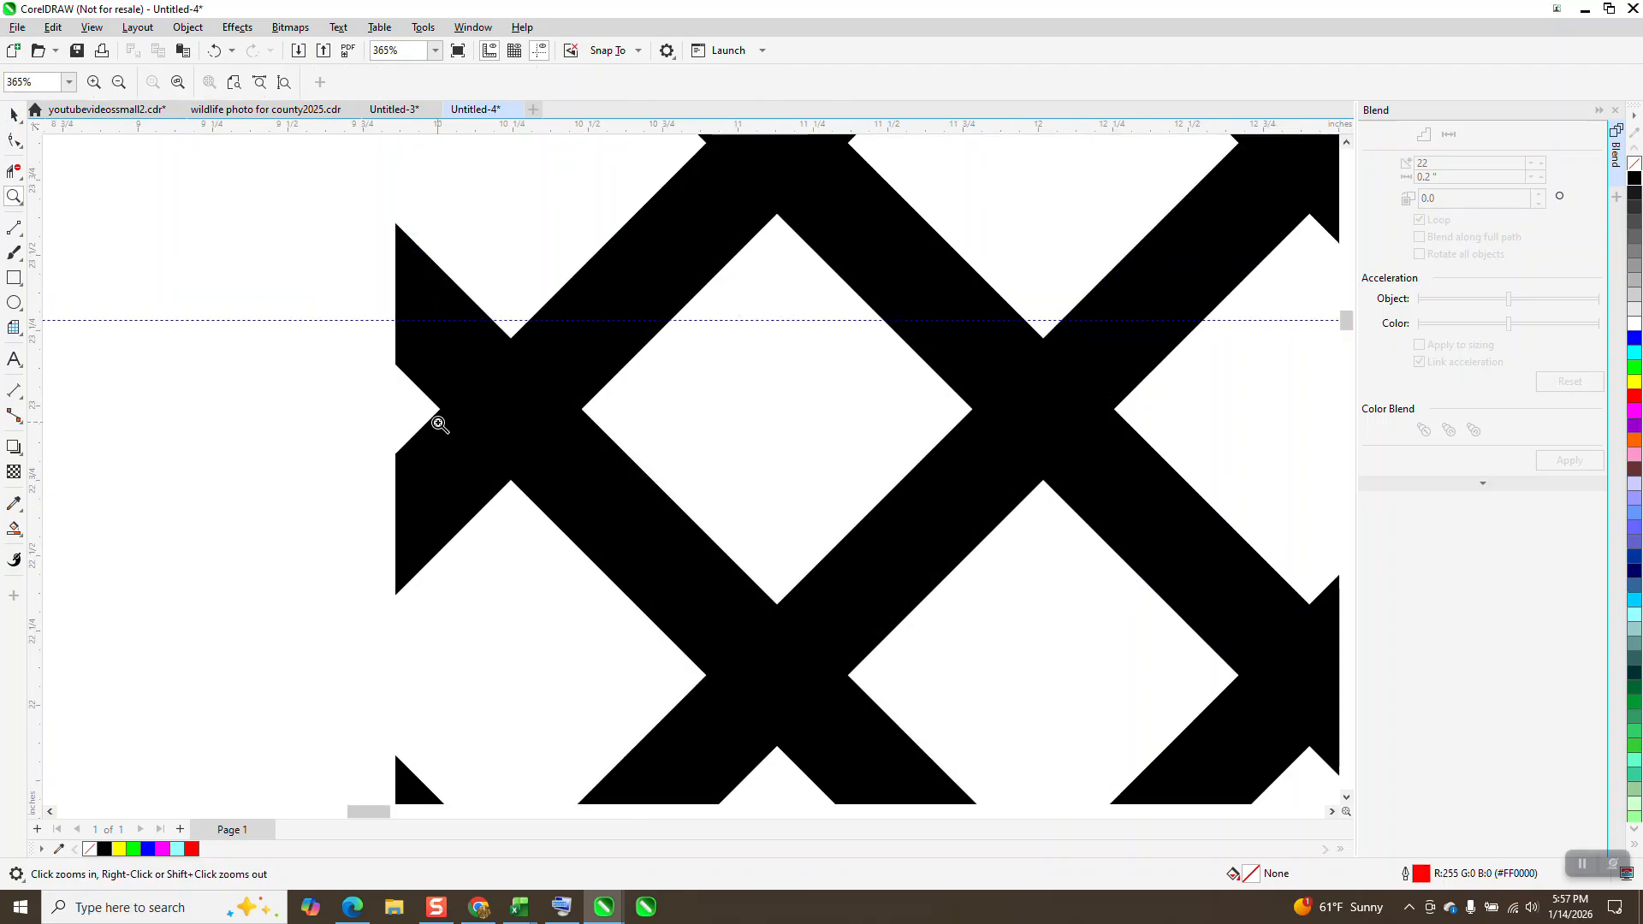
pyautogui.click(14, 114)
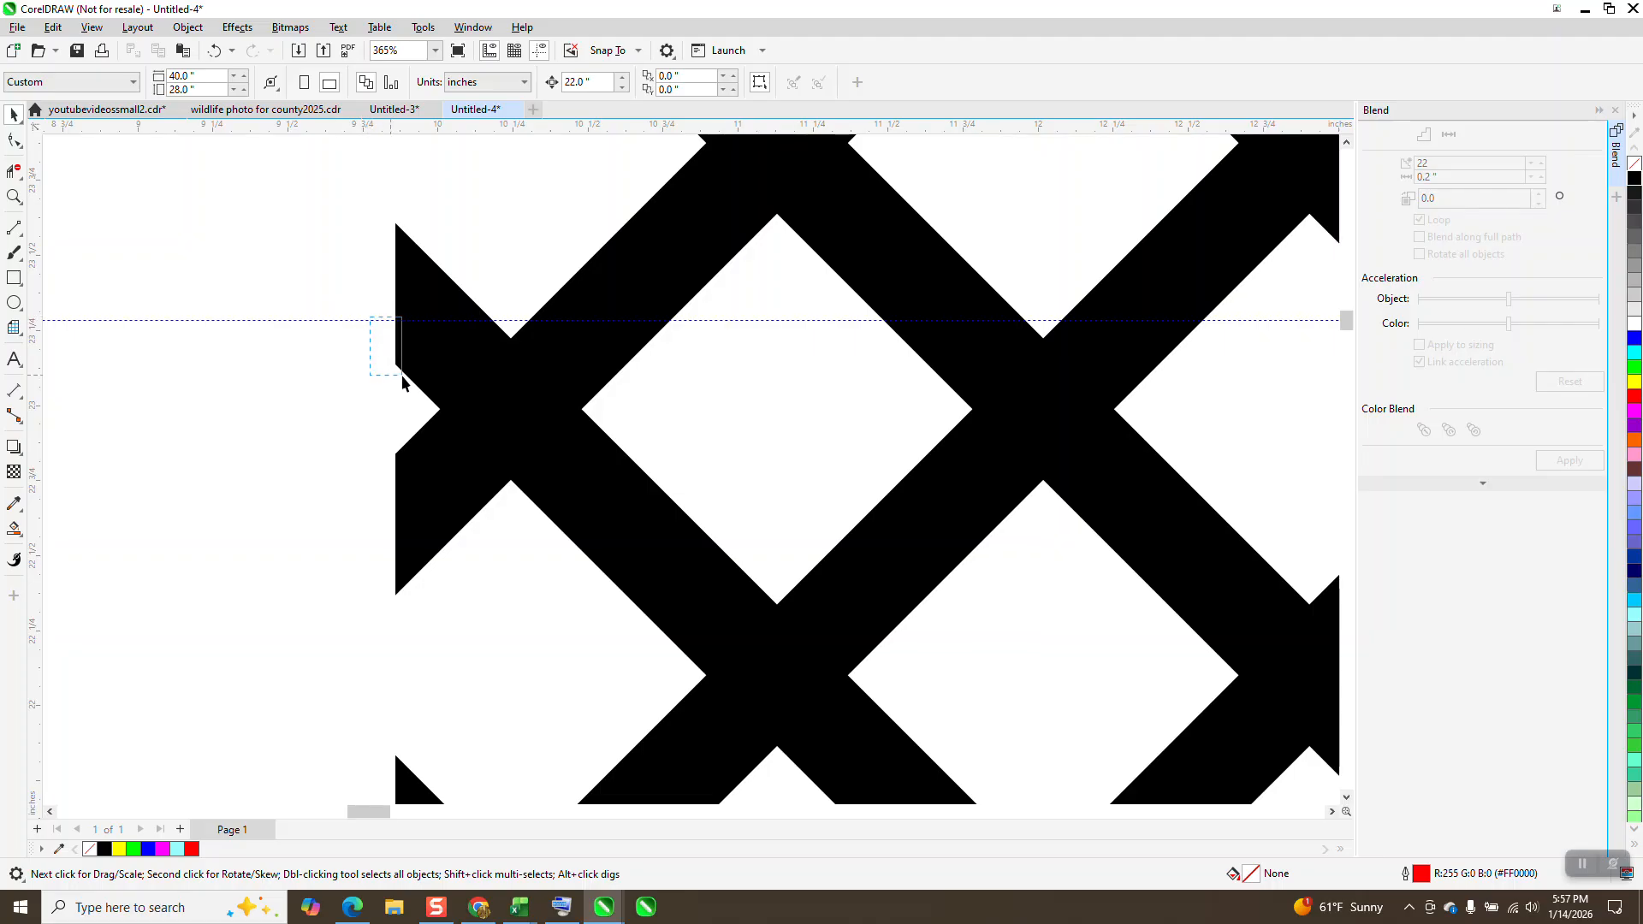
pyautogui.moveTo(378, 320); pyautogui.dragTo(440, 409)
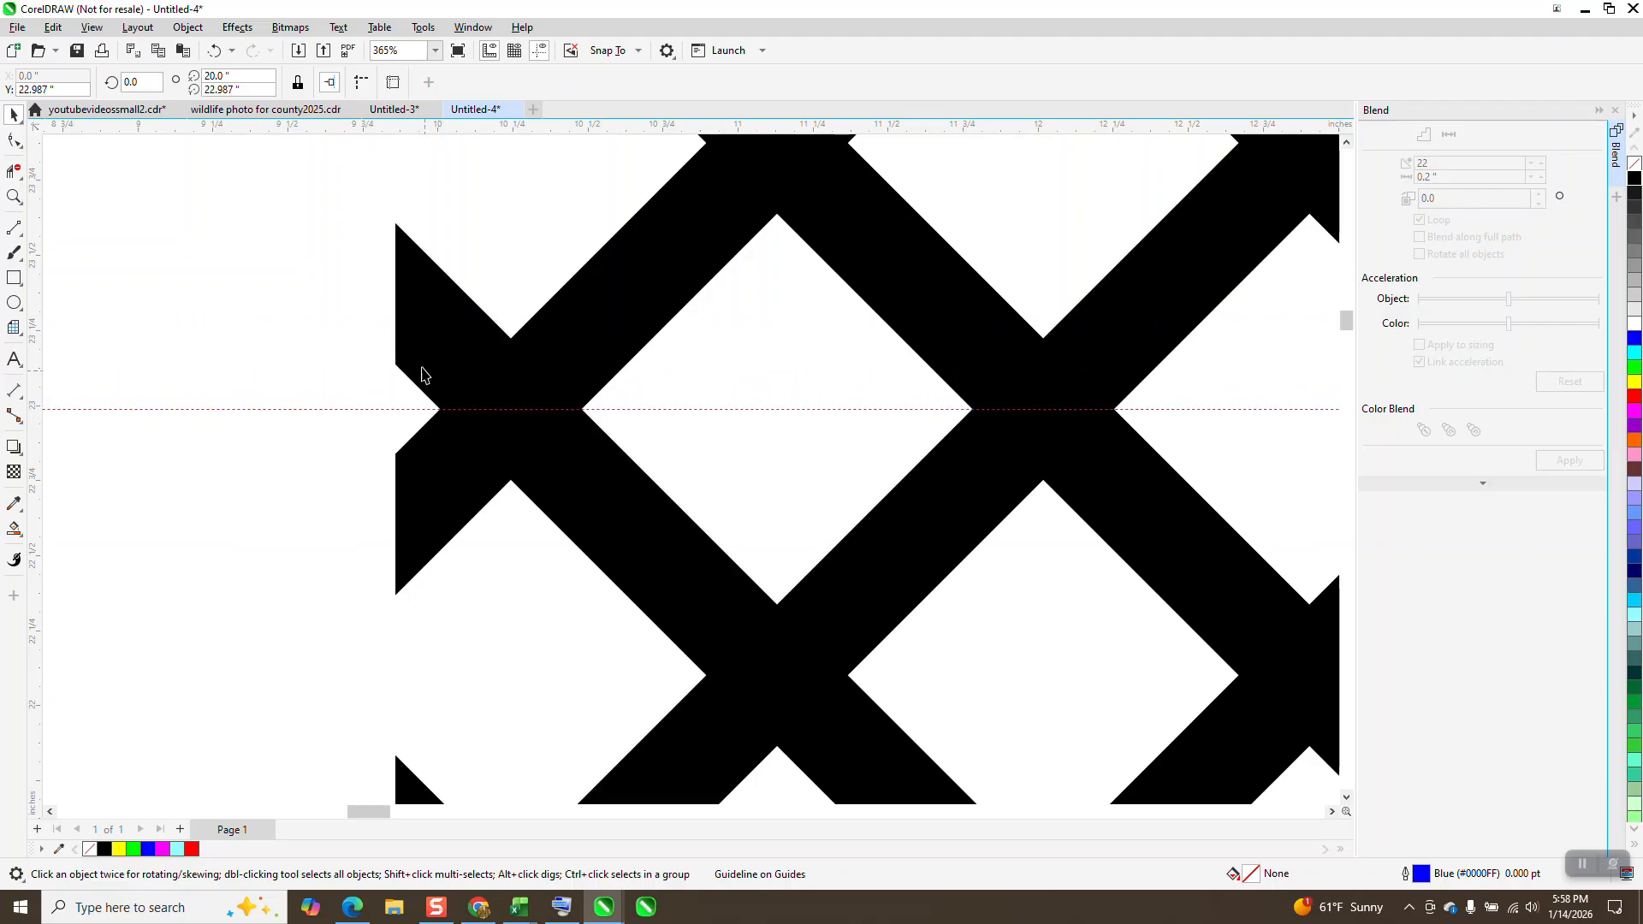
pyautogui.scroll(-3, 414, 342)
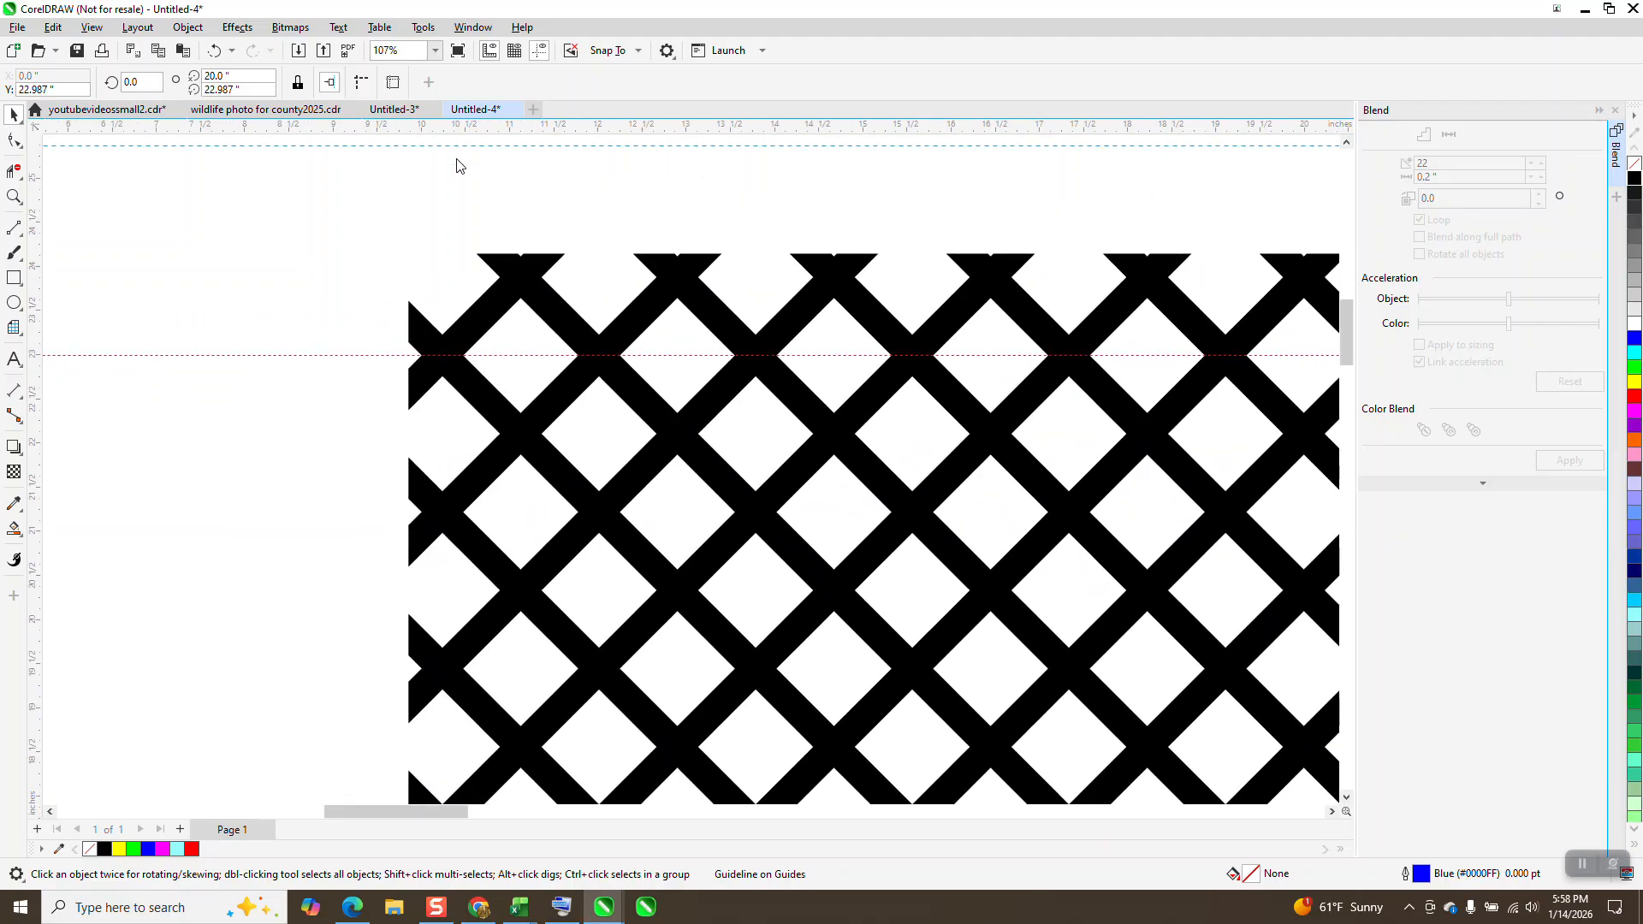
pyautogui.moveTo(460, 165); pyautogui.dragTo(422, 518)
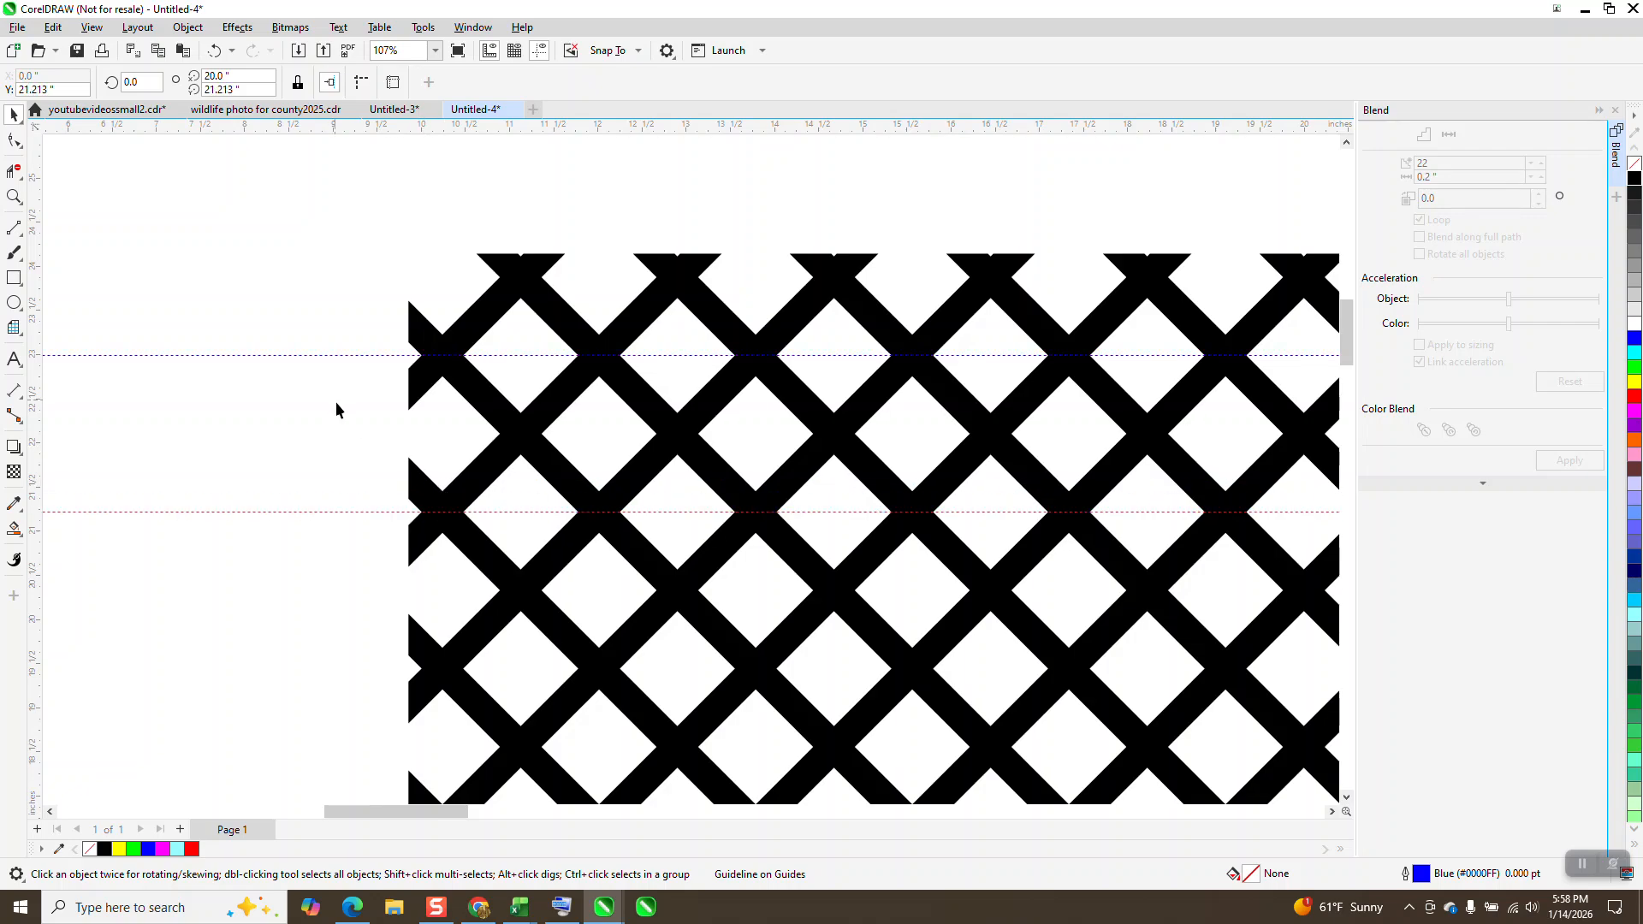
# Step: Measure the vertical distance between the two horizontal guidelines with a parallel dimension, then delete the dimension
pyautogui.click(29, 402)
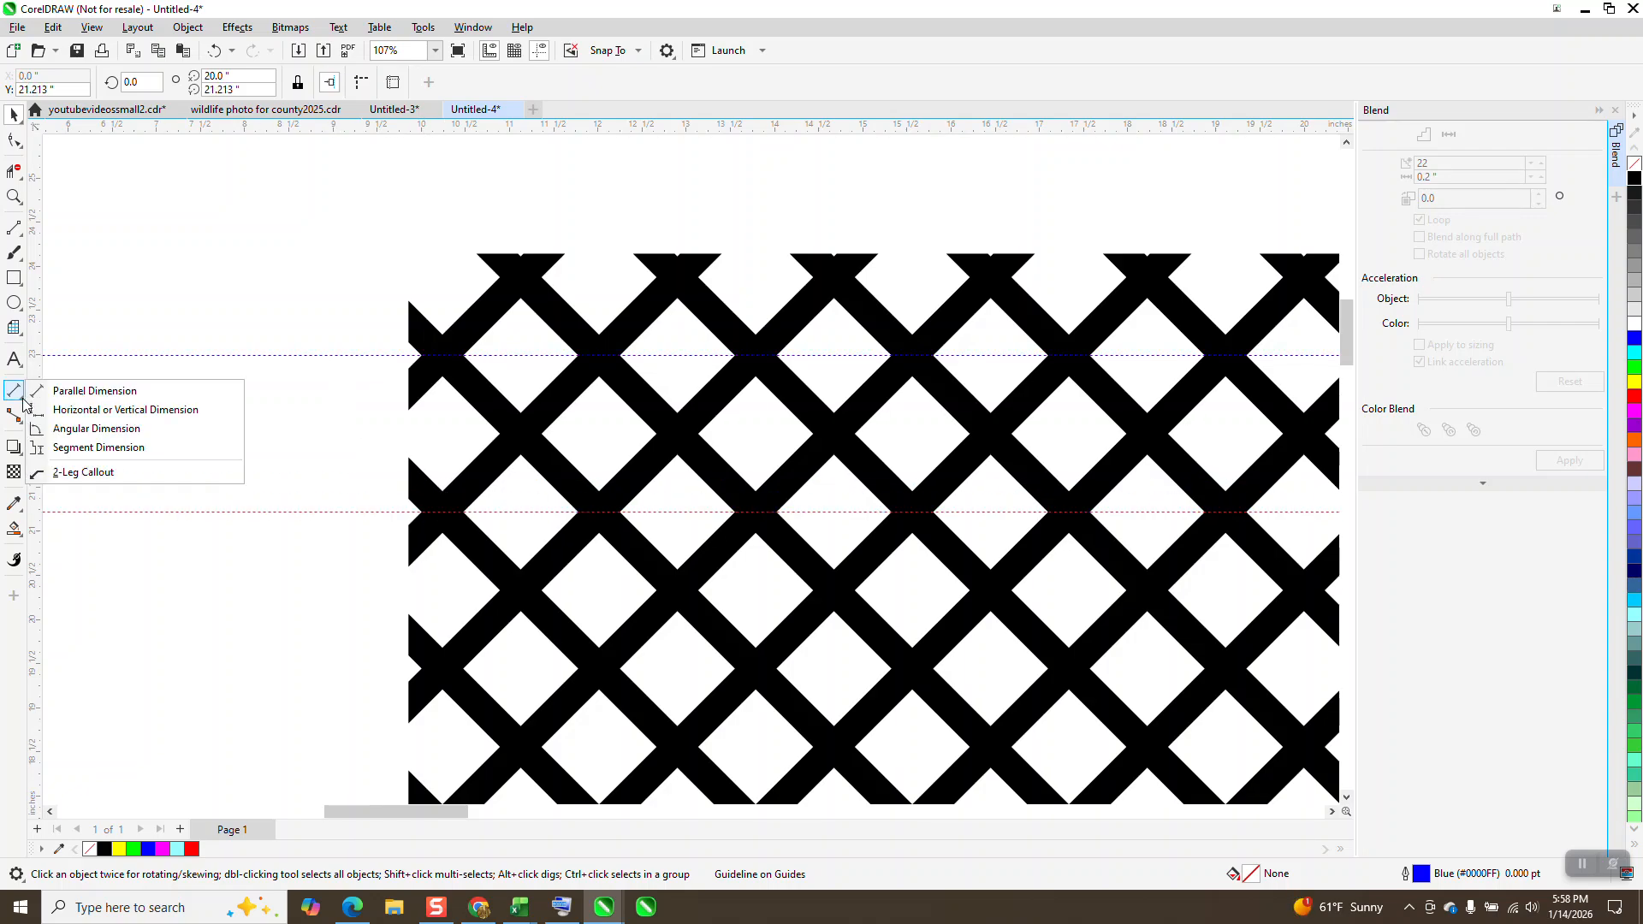
pyautogui.click(82, 388)
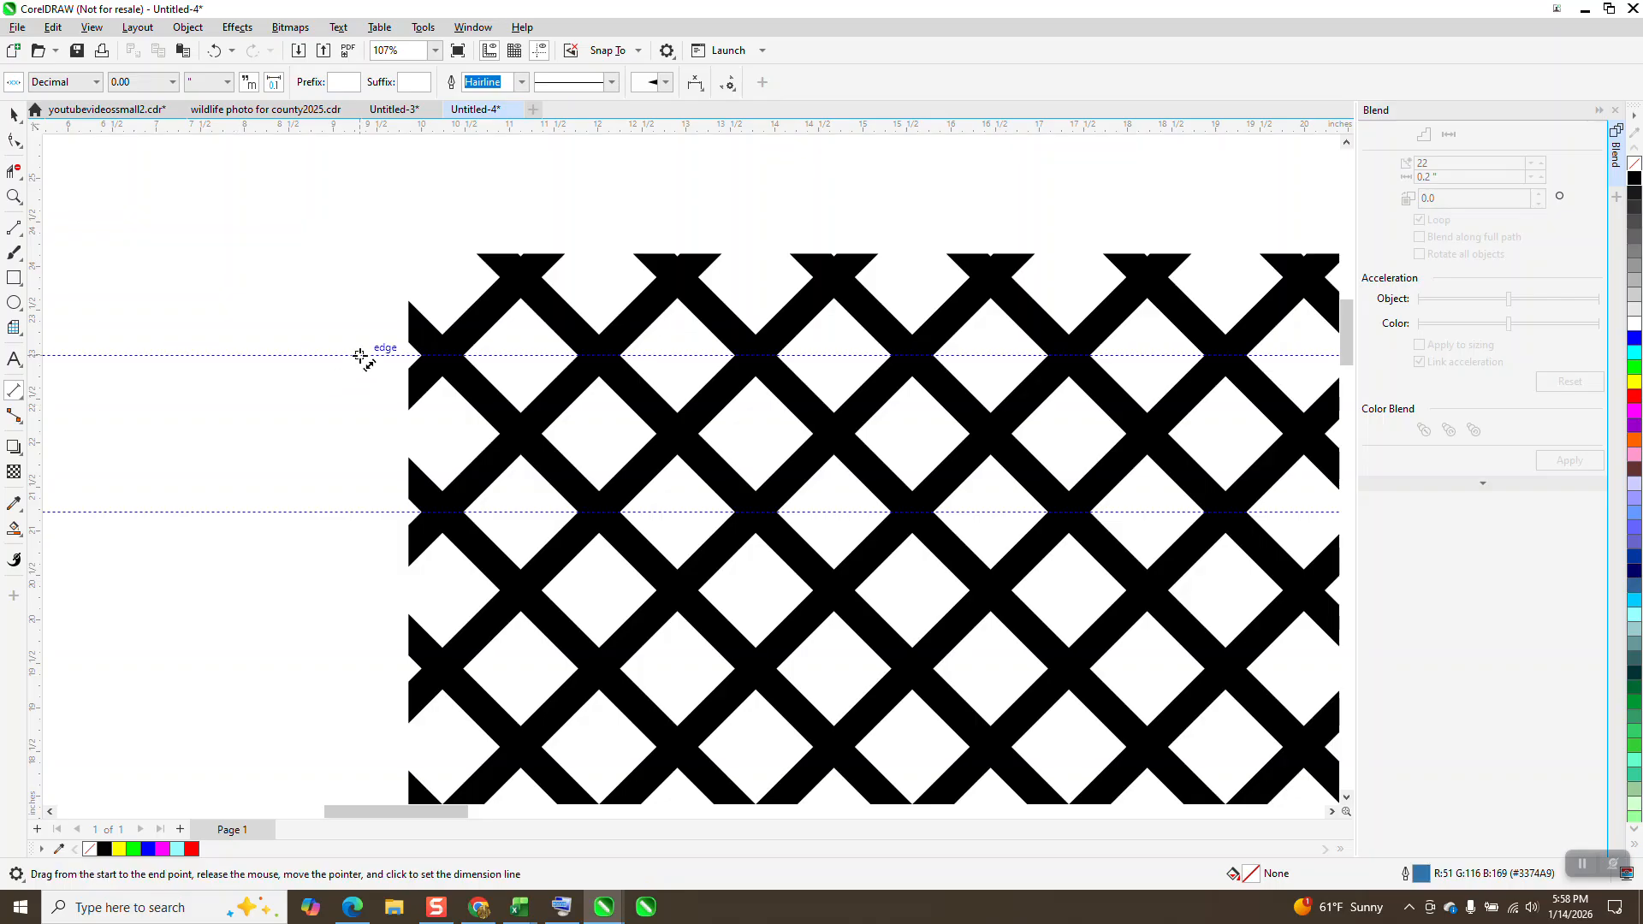
pyautogui.moveTo(360, 356); pyautogui.dragTo(360, 510)
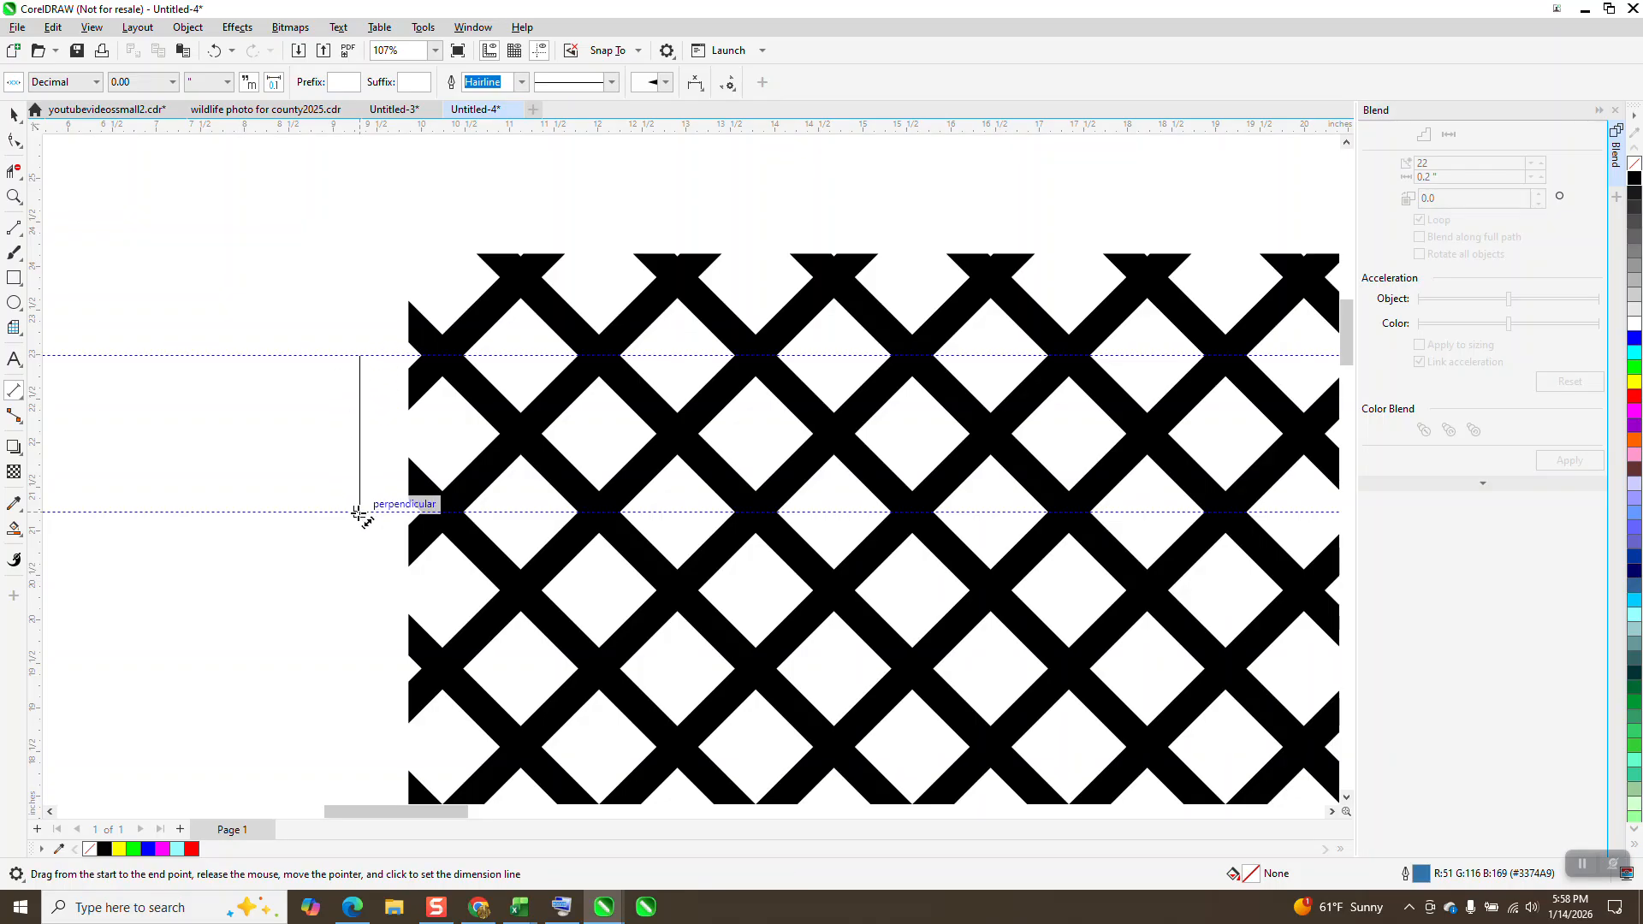
pyautogui.click(360, 511)
pyautogui.click(14, 197)
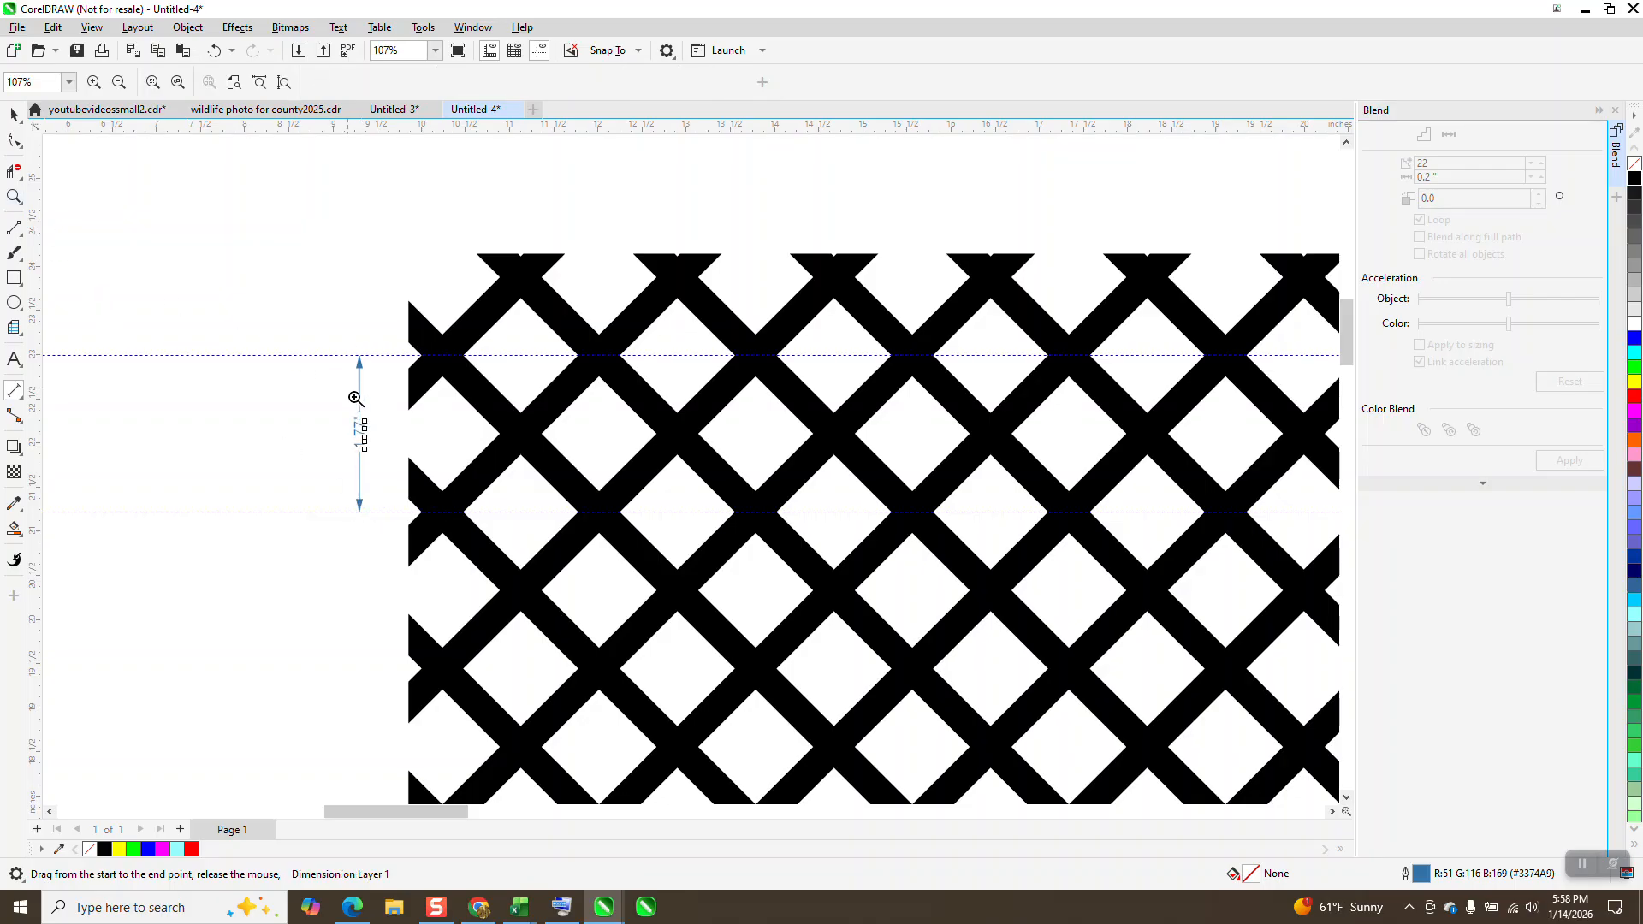
pyautogui.moveTo(341, 350); pyautogui.dragTo(409, 522)
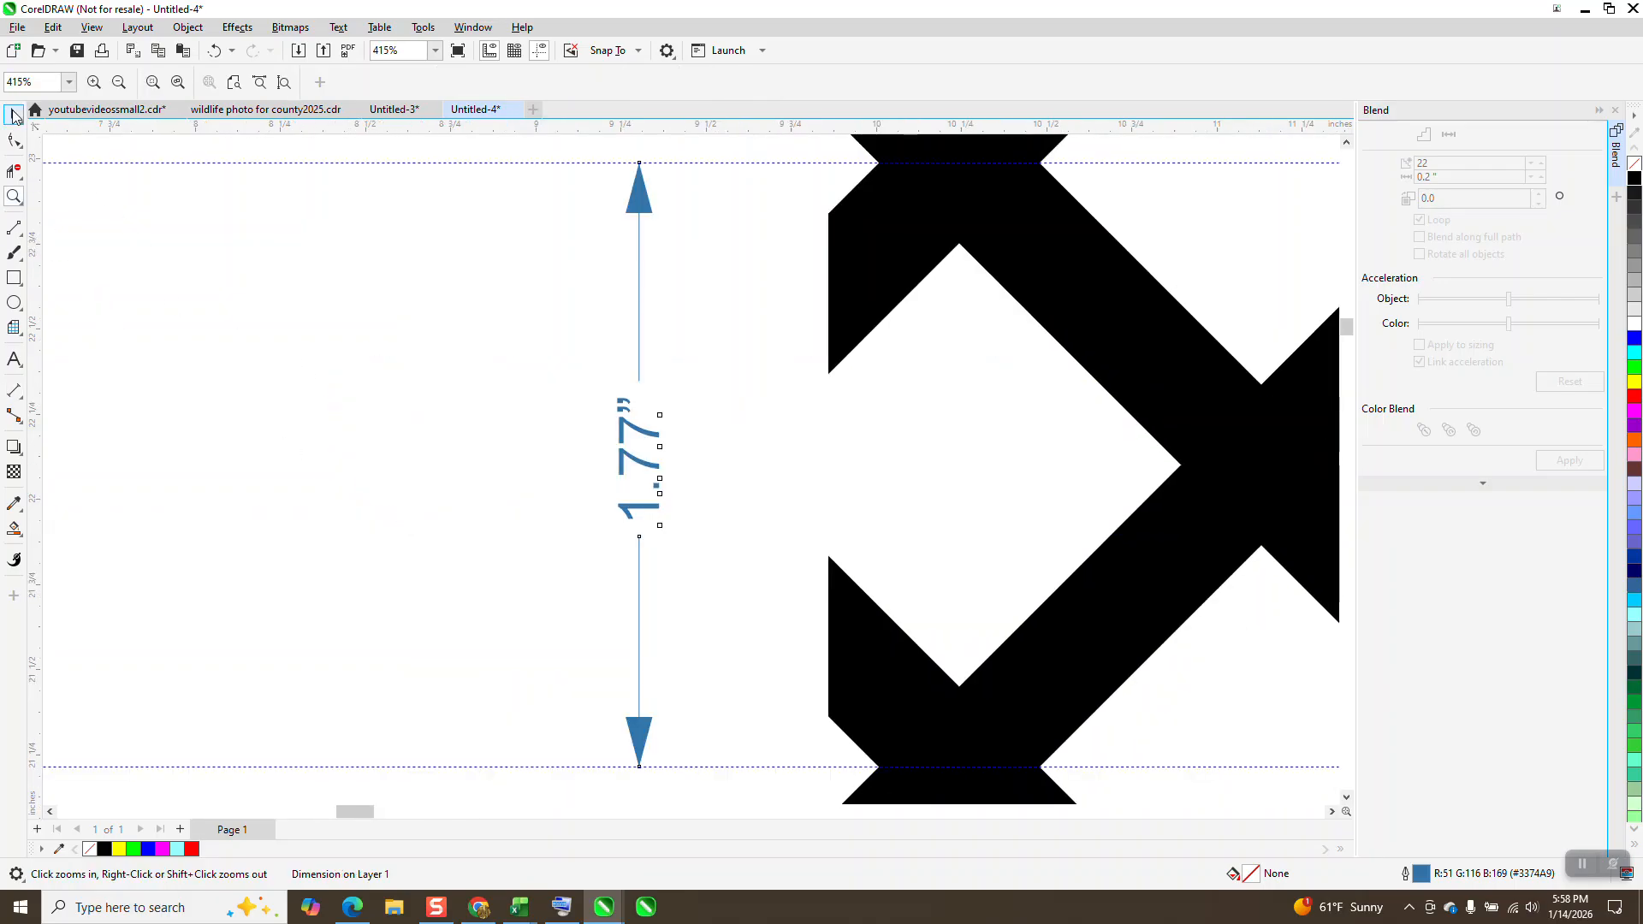
pyautogui.click(14, 114)
pyautogui.press('Delete')
# Step: Set the document's nudge distance to 1.77 inches
pyautogui.scroll(-4, 616, 432)
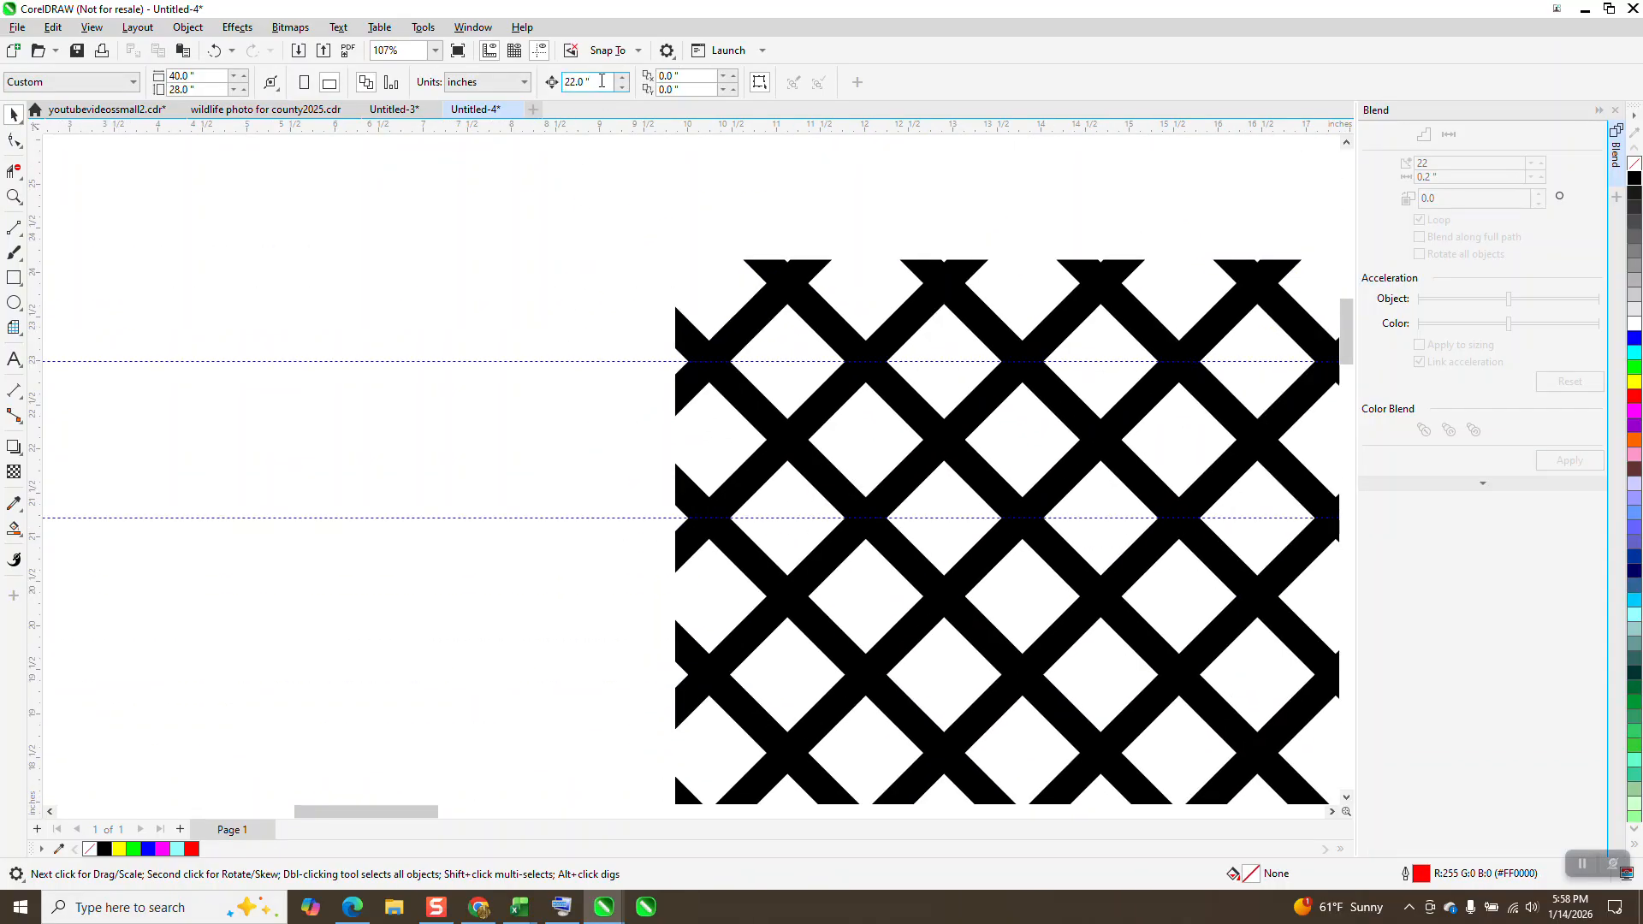
pyautogui.click(587, 82)
pyautogui.write('1.77')
pyautogui.press('Return')
# Step: Duplicate the lower horizontal guideline downward in 1.77-inch steps until each row of crossings down to the pattern's bottom has one
pyautogui.click(638, 518)
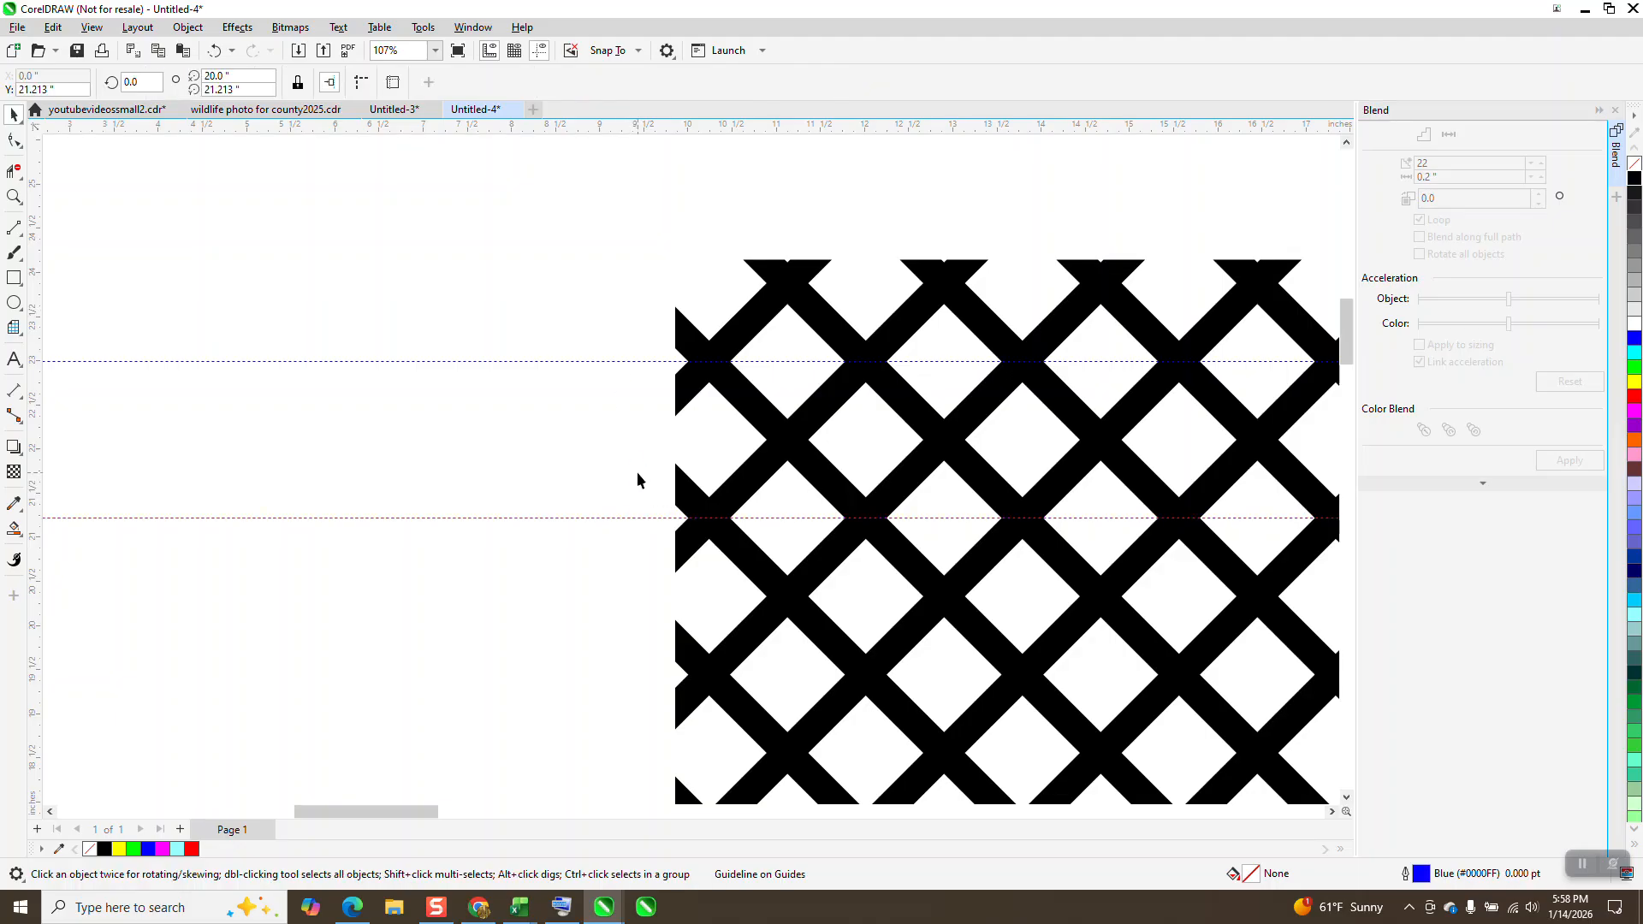
pyautogui.press('+')
pyautogui.press('Down')
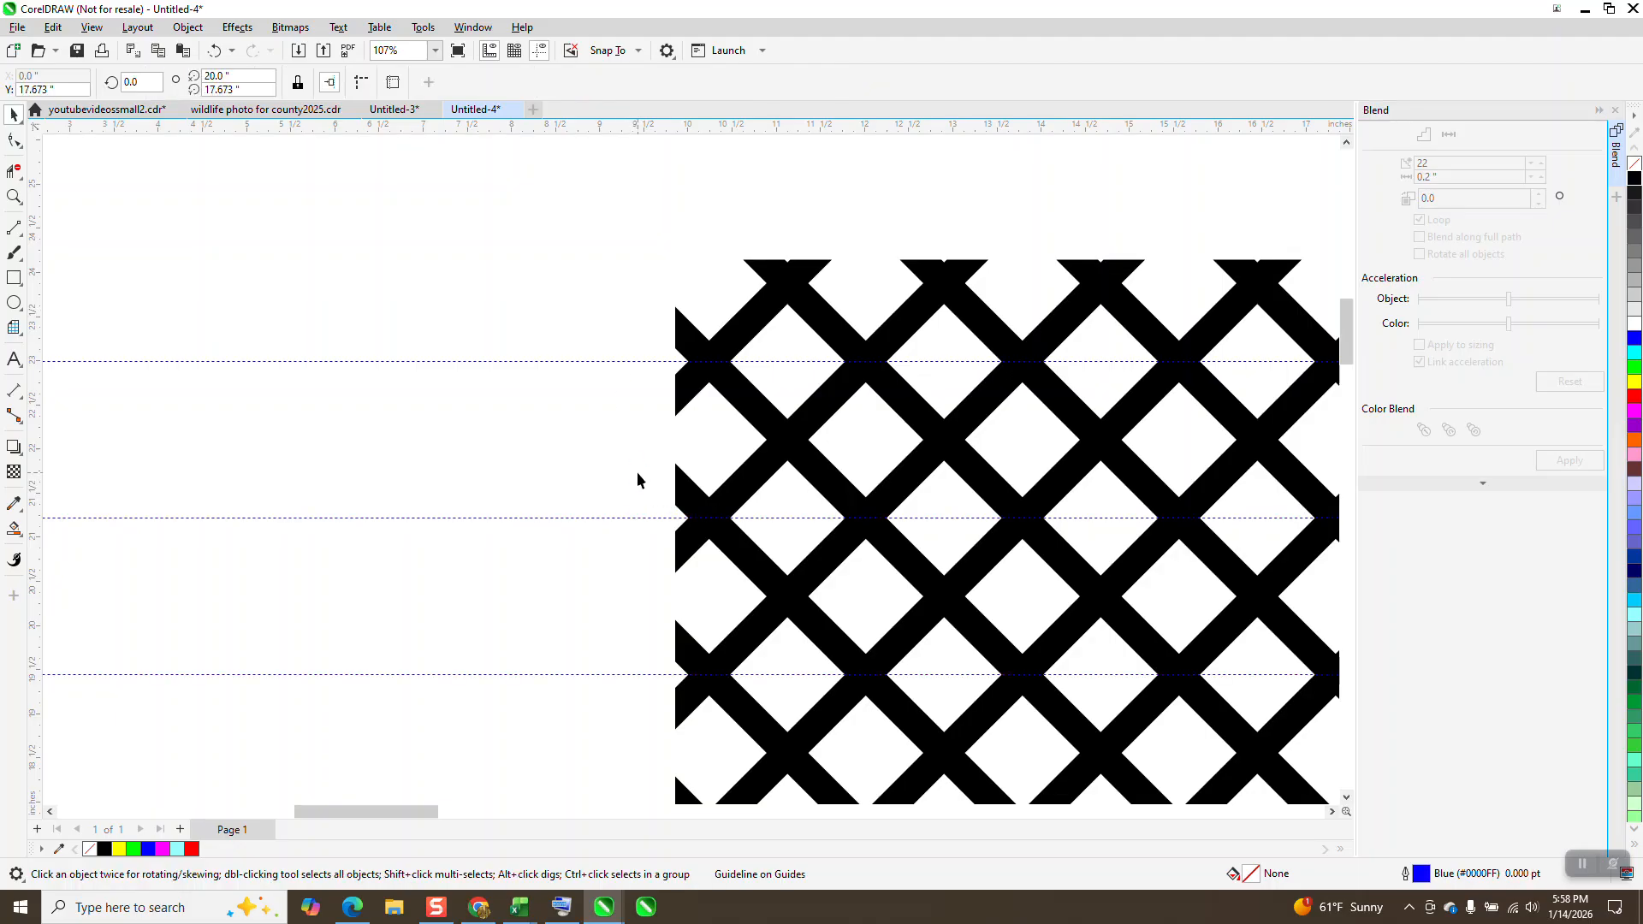
pyautogui.scroll(-4, 590, 285)
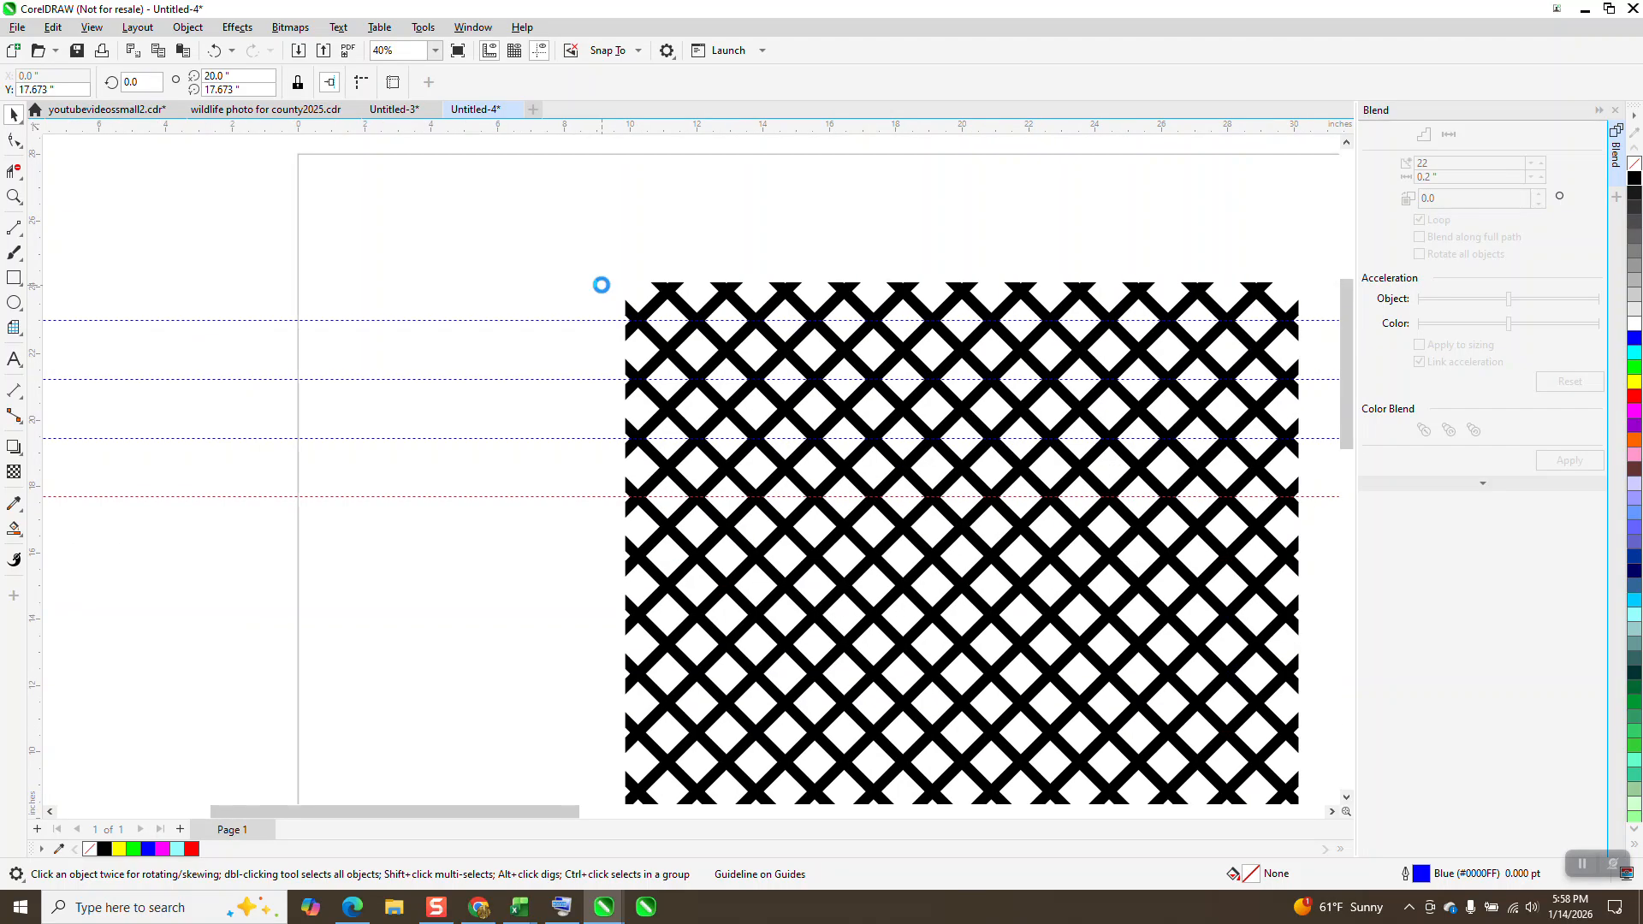
pyautogui.press('+')
pyautogui.press('Down')
pyautogui.press('+')
pyautogui.press('Down')
pyautogui.press('+')
pyautogui.press('Down')
pyautogui.press('+')
pyautogui.press('Down')
pyautogui.press('+')
pyautogui.press('Down')
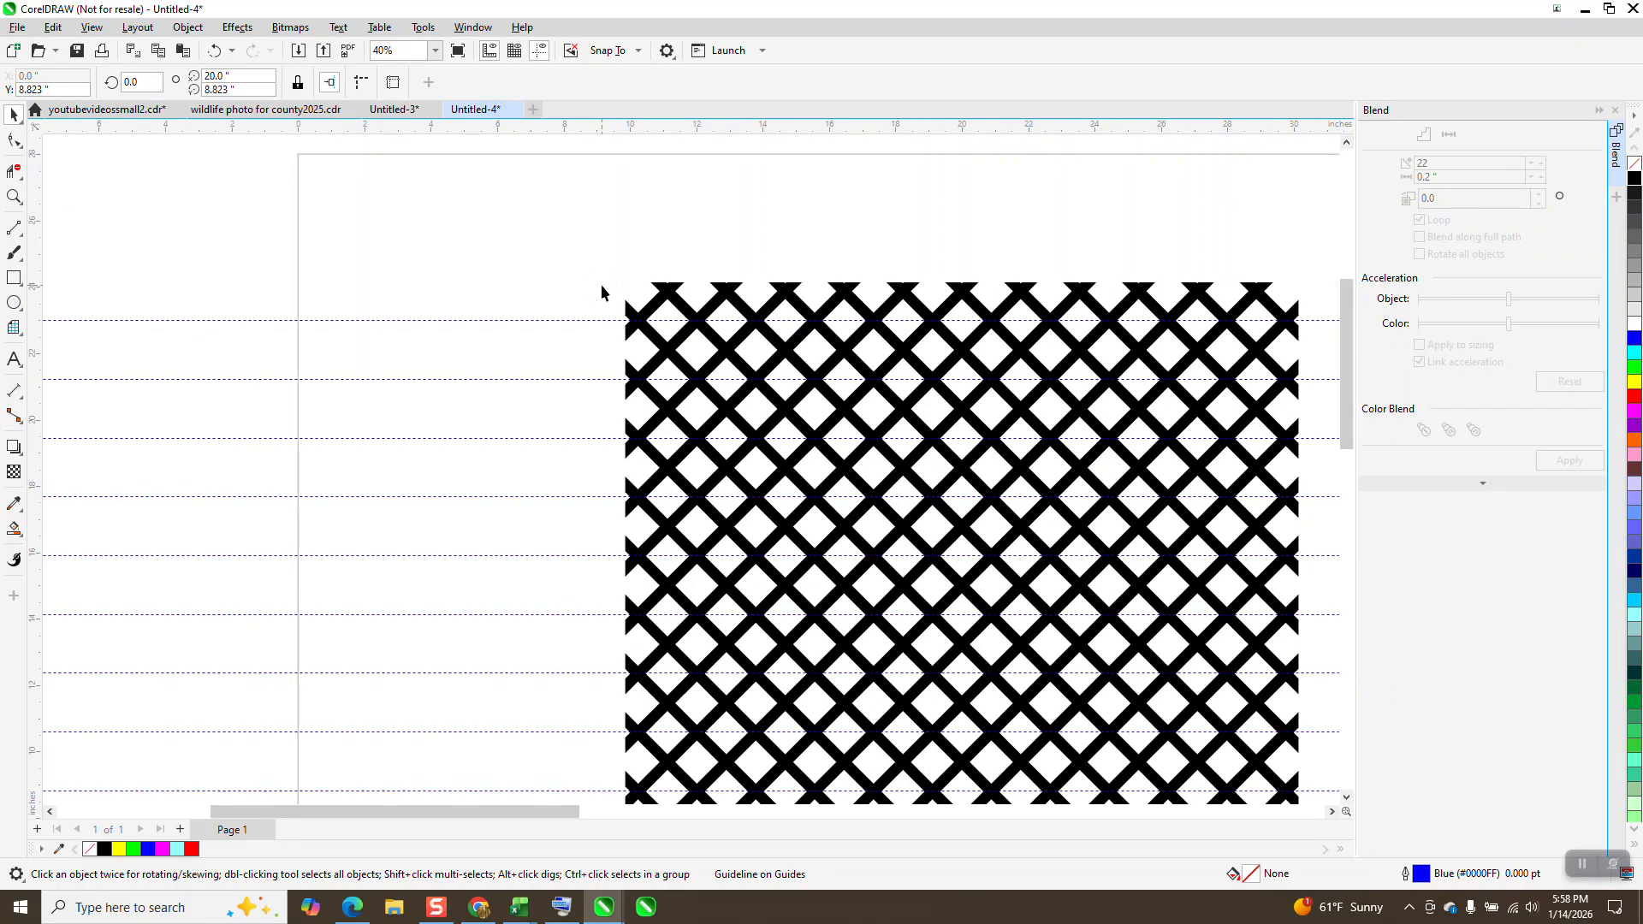
pyautogui.press('Escape')
pyautogui.scroll(-2, 695, 244)
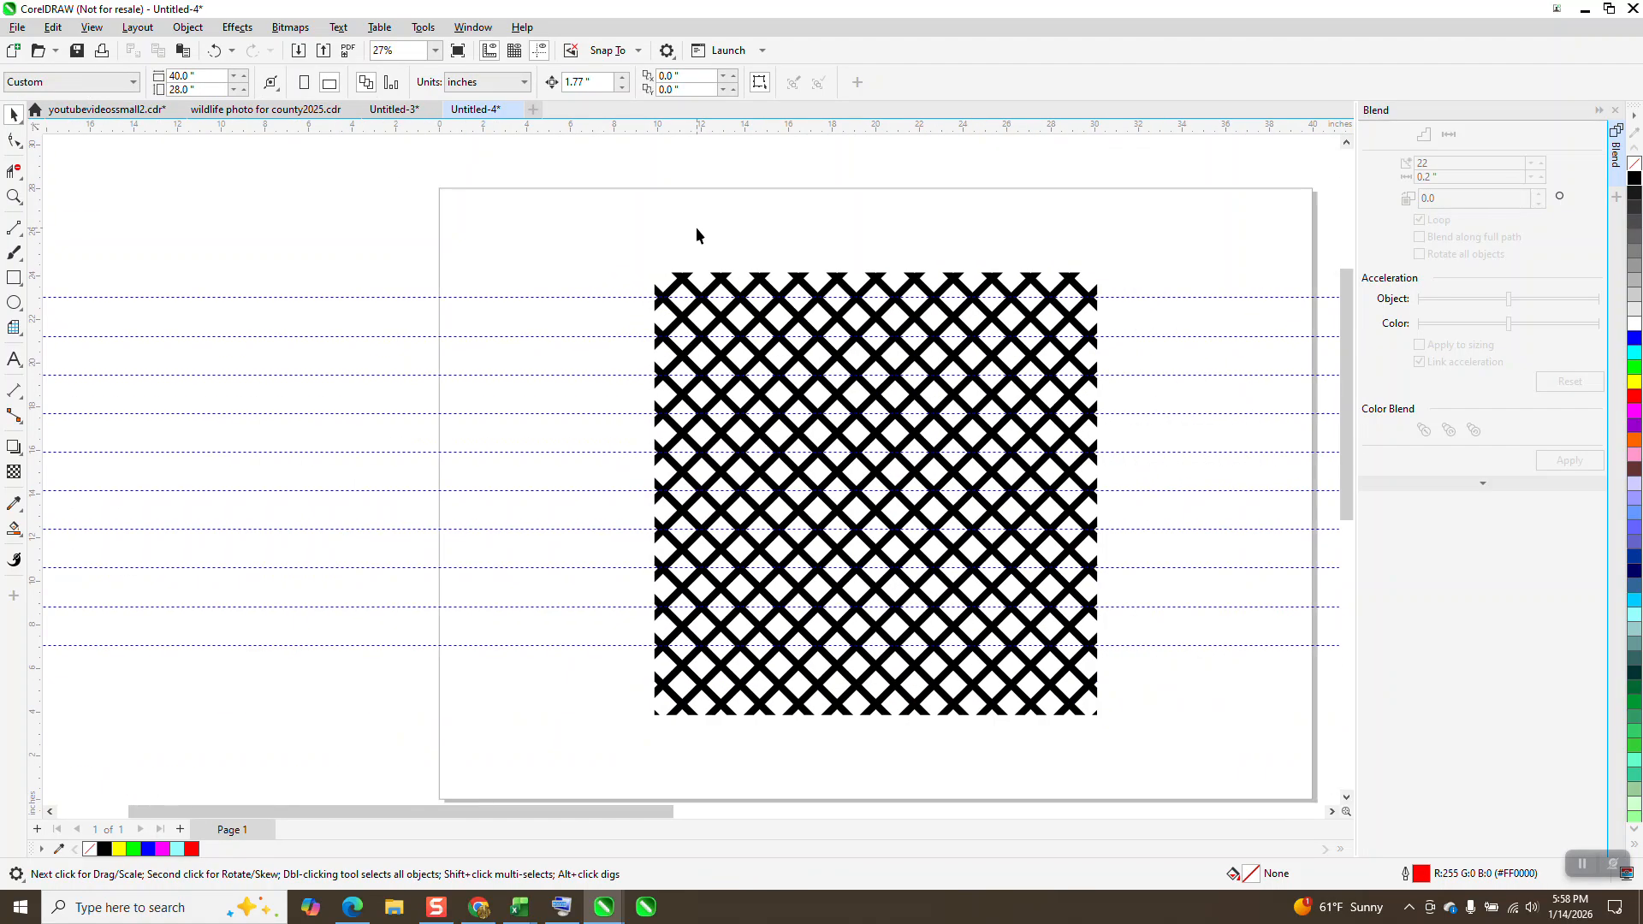
pyautogui.click(623, 644)
pyautogui.press('+')
pyautogui.press('Down')
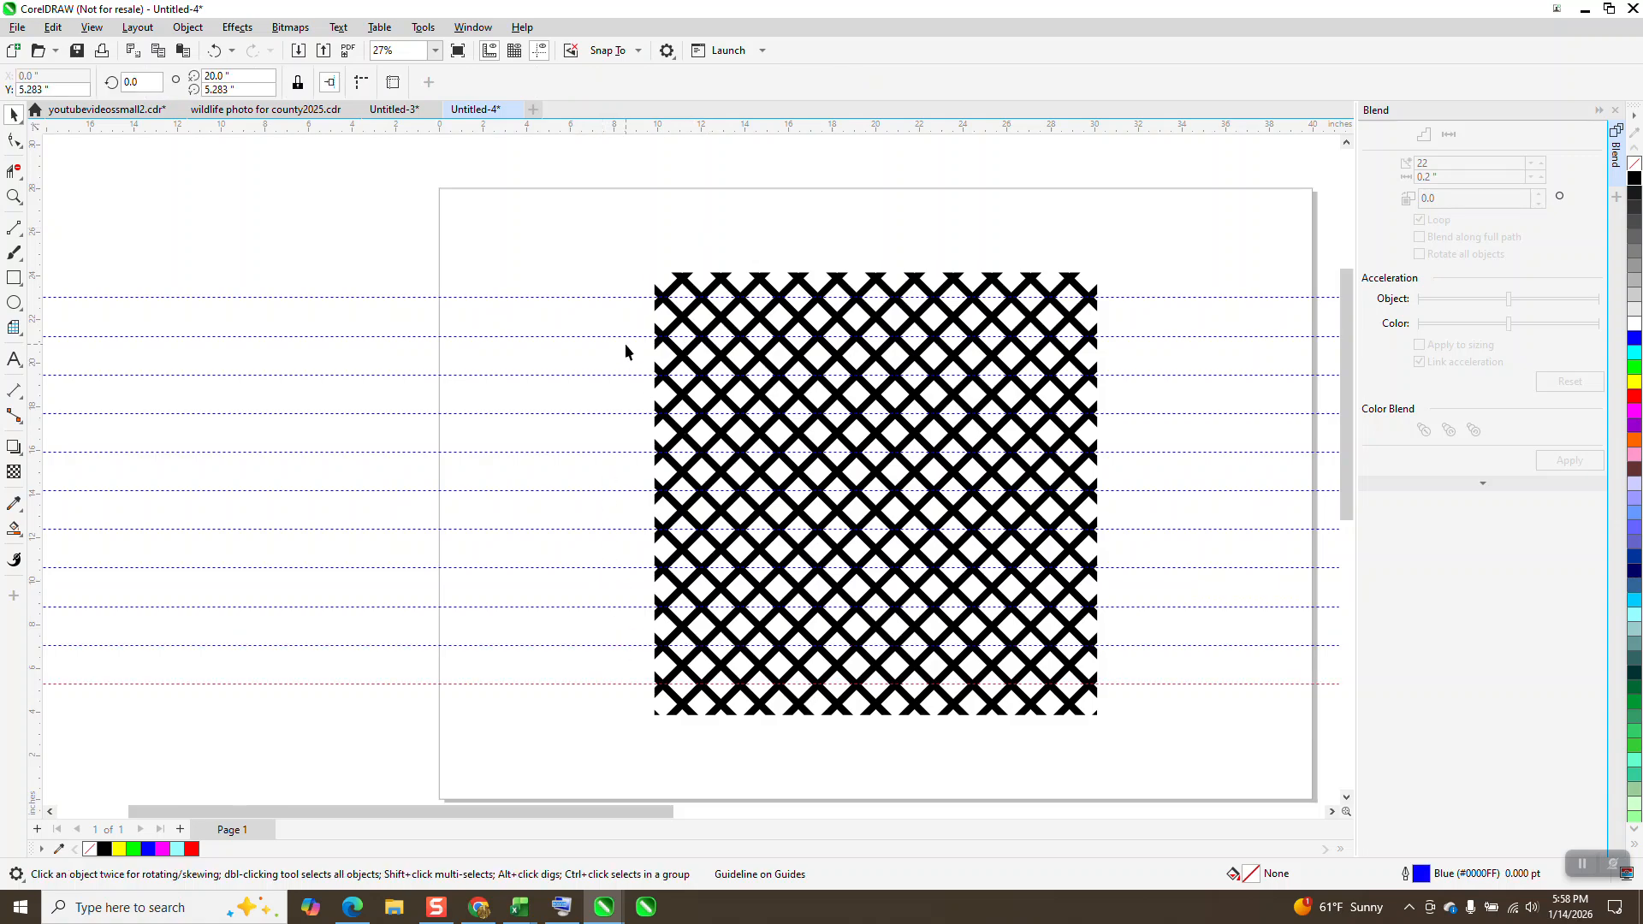
# Step: Add a vertical guideline and snap it to the notch of the first crossing on the pattern's top edge, at X 11.131 inches
pyautogui.click(14, 196)
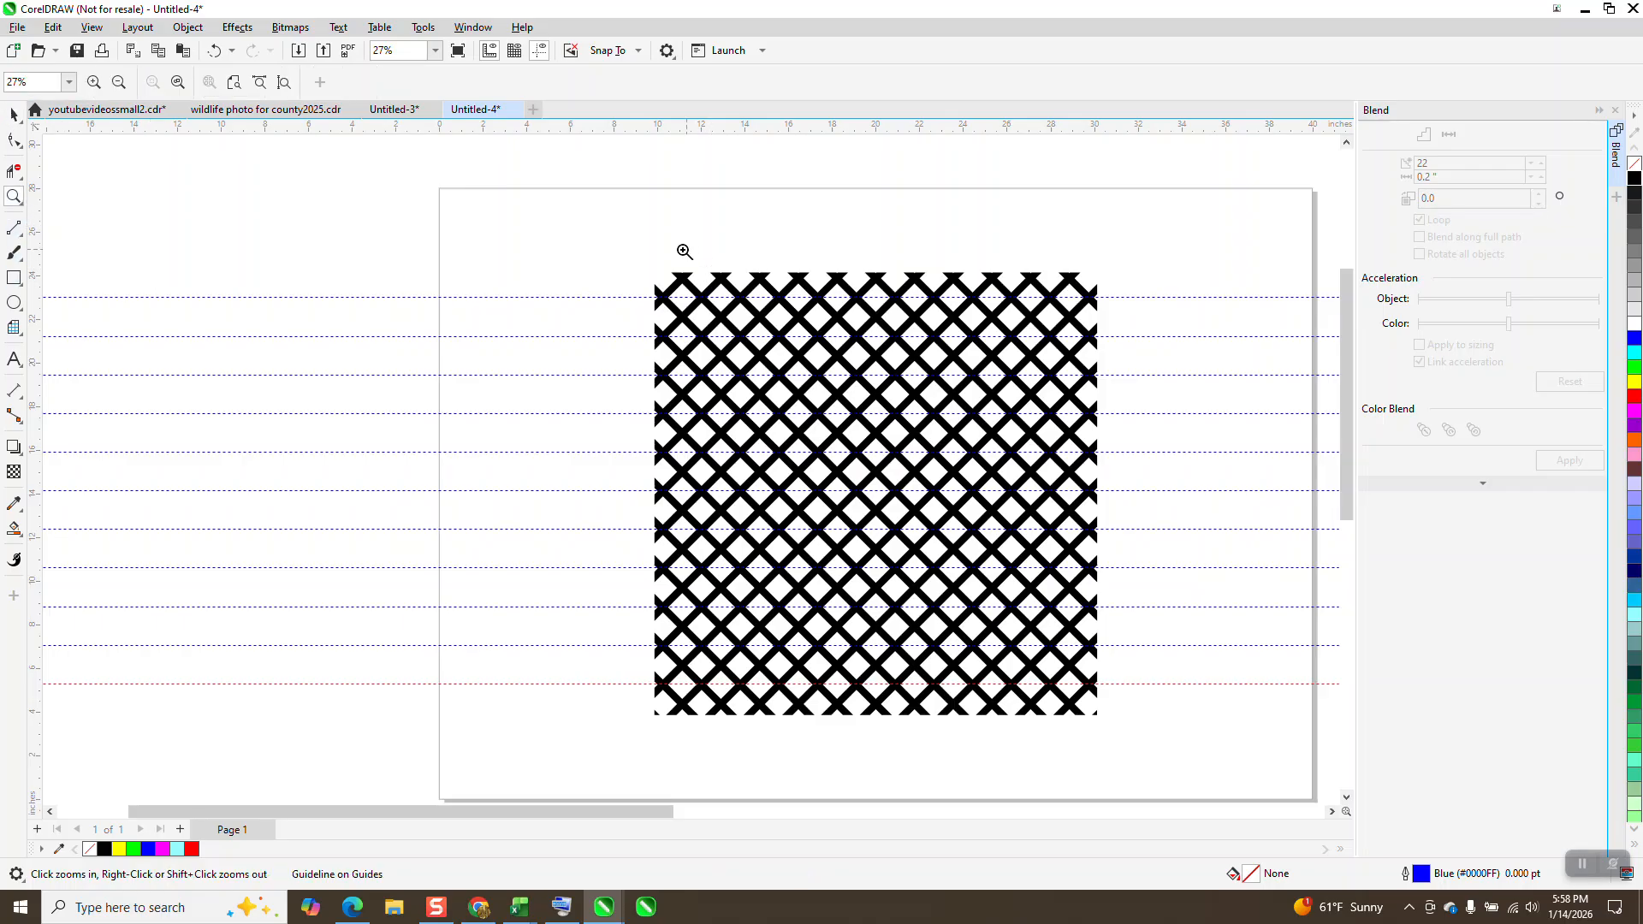
pyautogui.moveTo(645, 248); pyautogui.dragTo(980, 428)
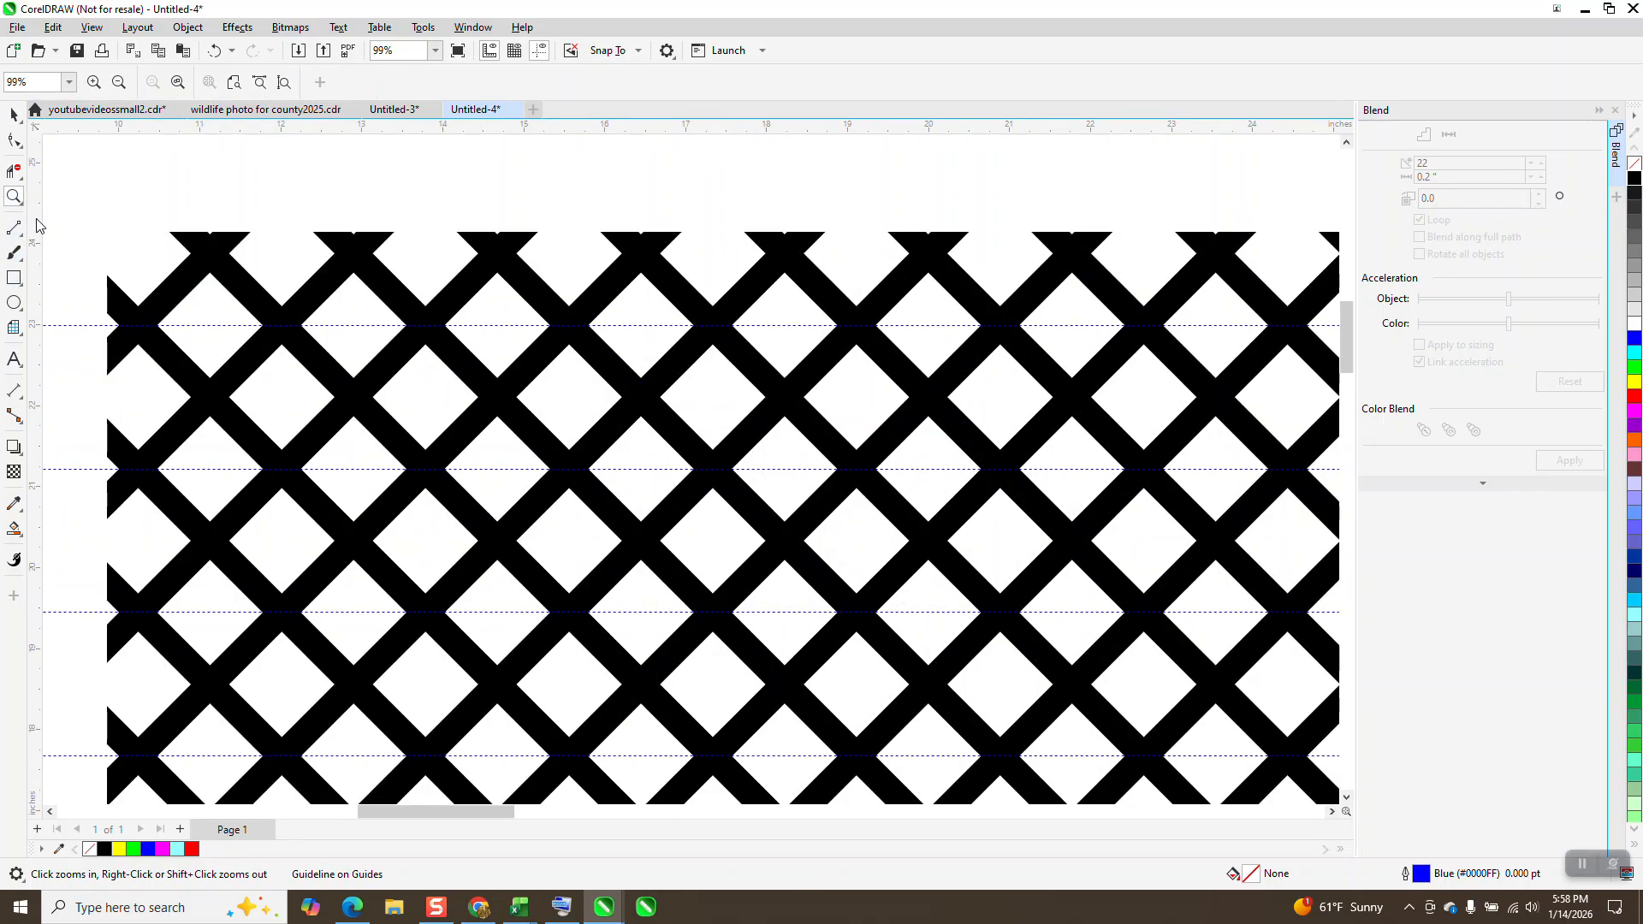
pyautogui.moveTo(37, 225); pyautogui.dragTo(279, 270)
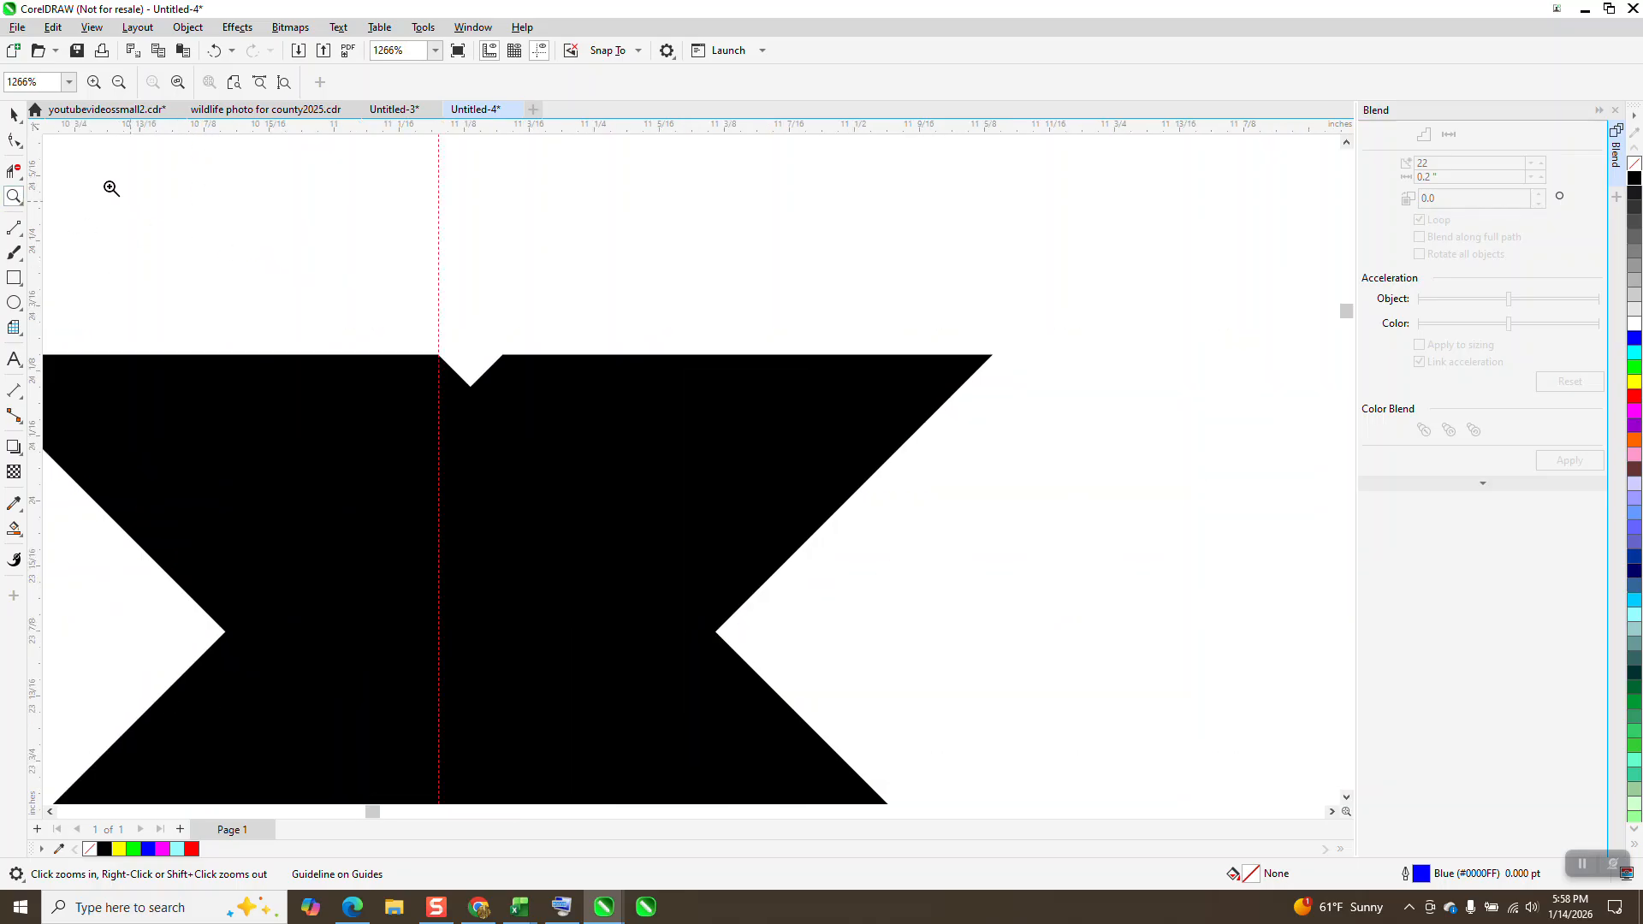
pyautogui.click(14, 114)
pyautogui.moveTo(440, 316); pyautogui.dragTo(470, 385)
pyautogui.scroll(-8, 467, 376)
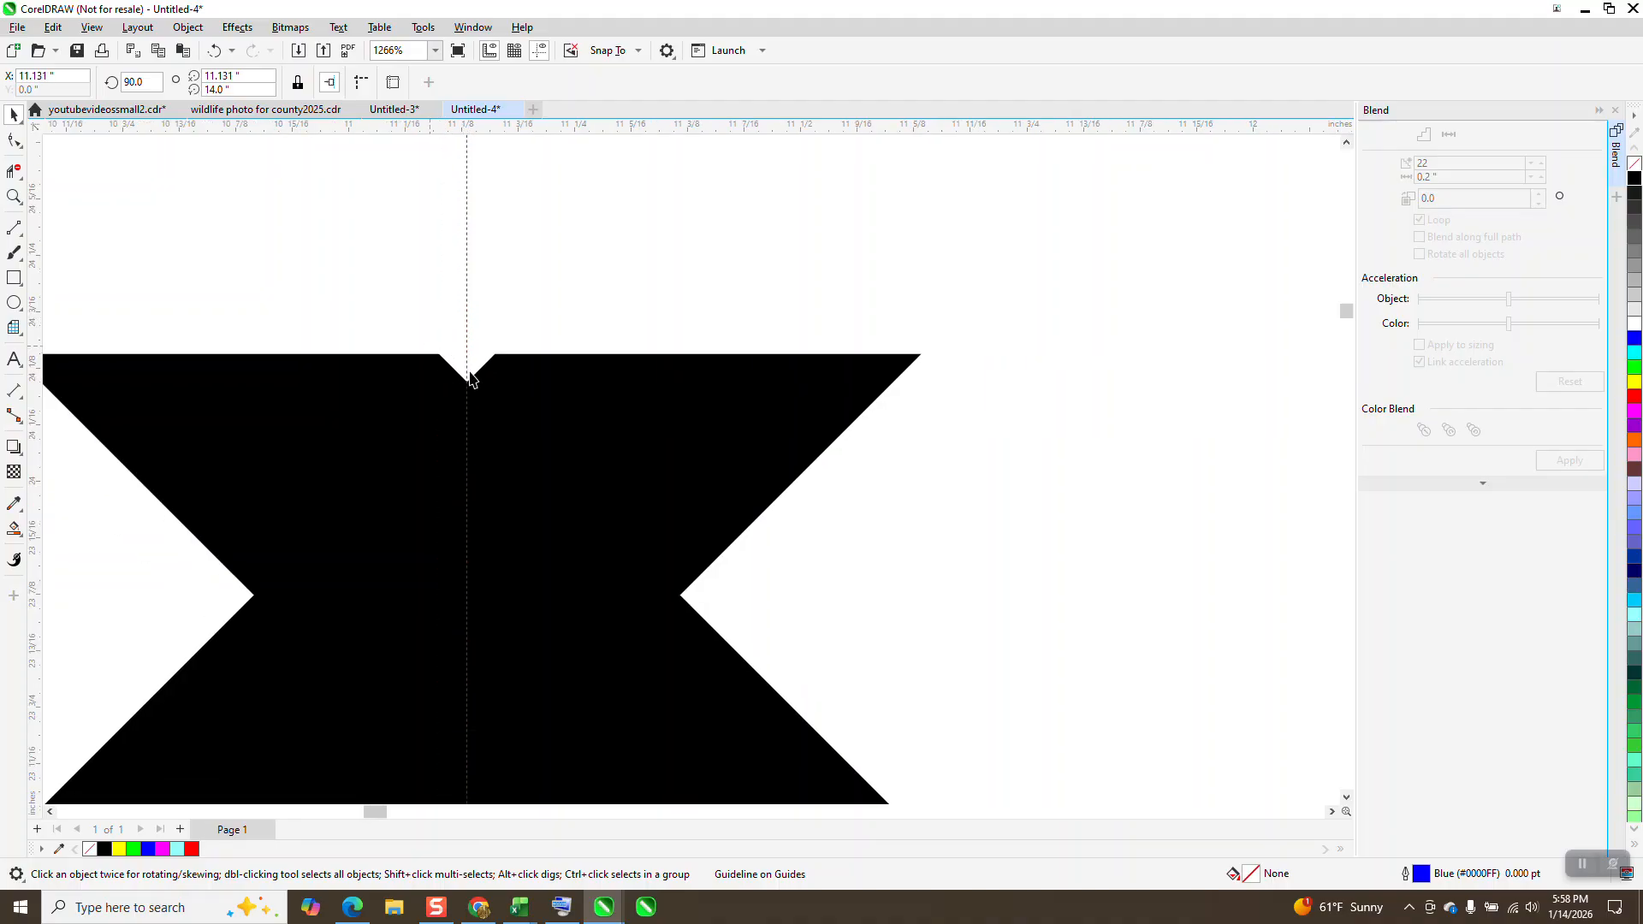
# Step: Duplicate the vertical guideline rightward at 1.77-inch intervals through every column of crossings, up to X 28.831 inches
pyautogui.scroll(-5, 451, 359)
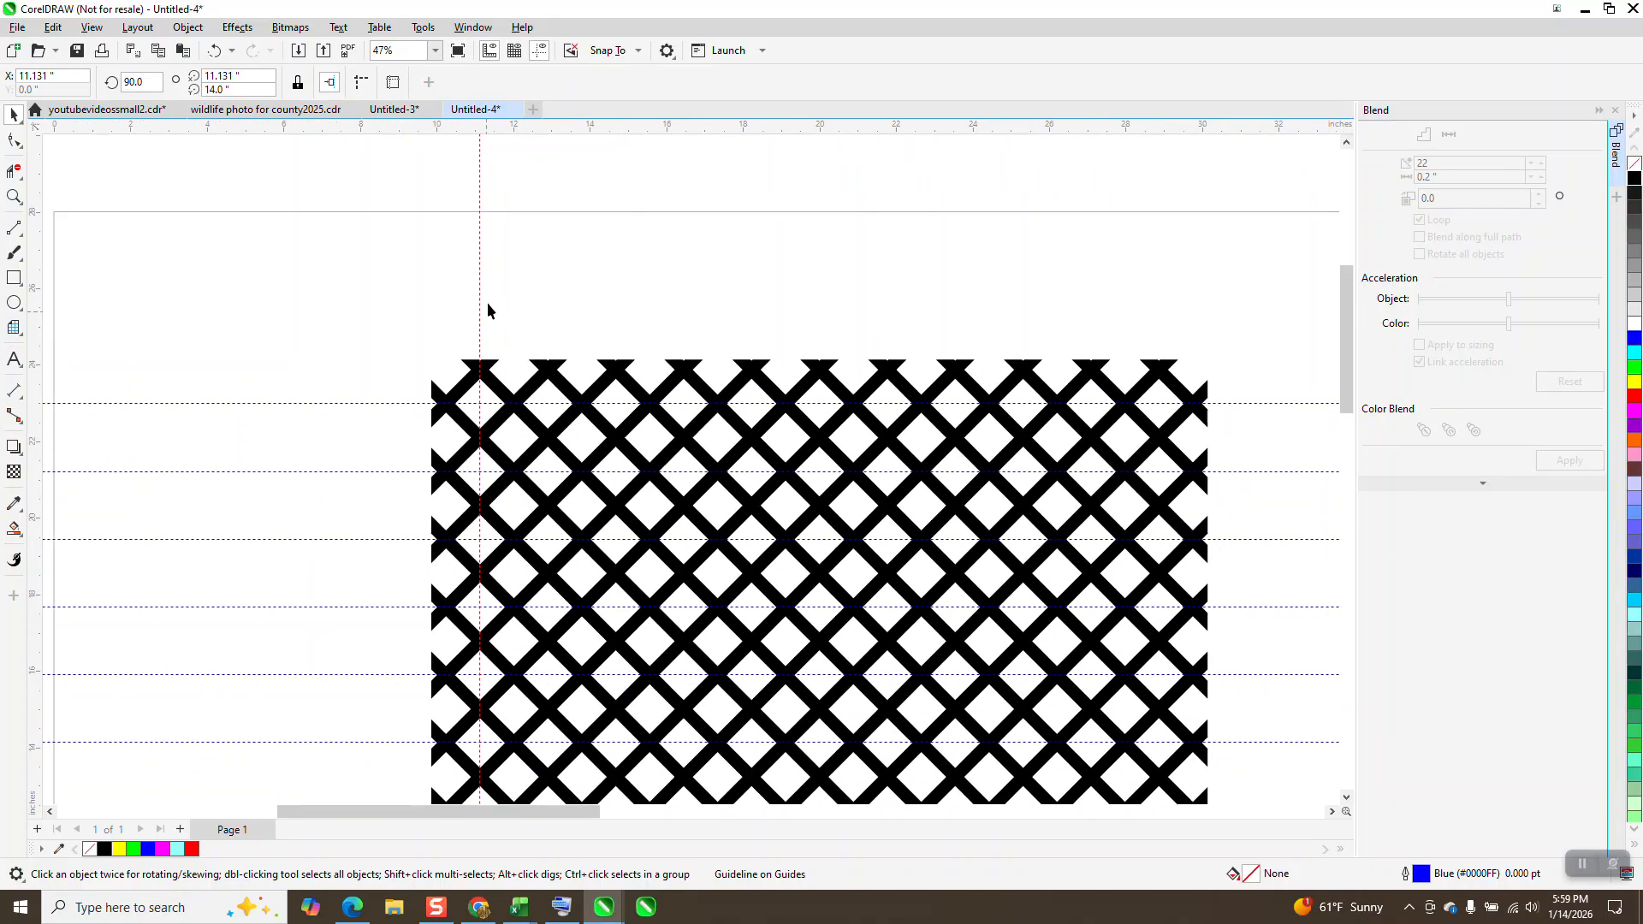
pyautogui.hotkey('ctrl', 'd')
pyautogui.hotkey('ctrl', 'd')
pyautogui.hotkey('ctrl', 'd')
pyautogui.hotkey('ctrl', 'd')
pyautogui.hotkey('ctrl', 'd')
pyautogui.hotkey('ctrl', 'd')
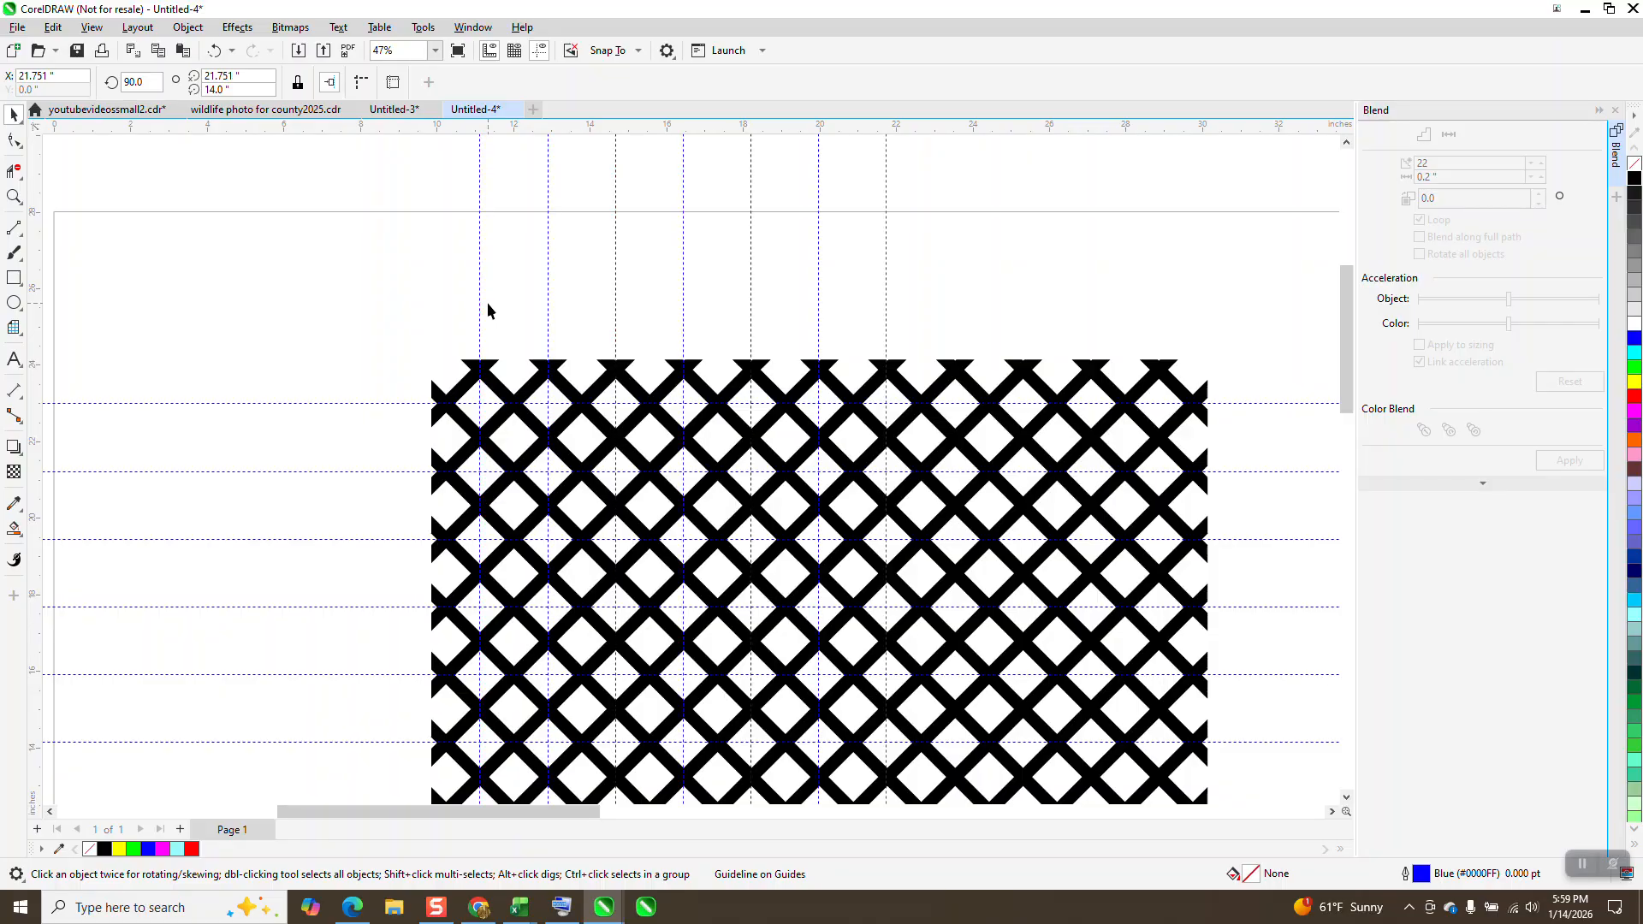
pyautogui.hotkey('ctrl', 'd')
pyautogui.hotkey('ctrl', 'd')
pyautogui.hotkey('ctrl', 'd')
pyautogui.hotkey('ctrl', 'd')
pyautogui.scroll(-1, 593, 282)
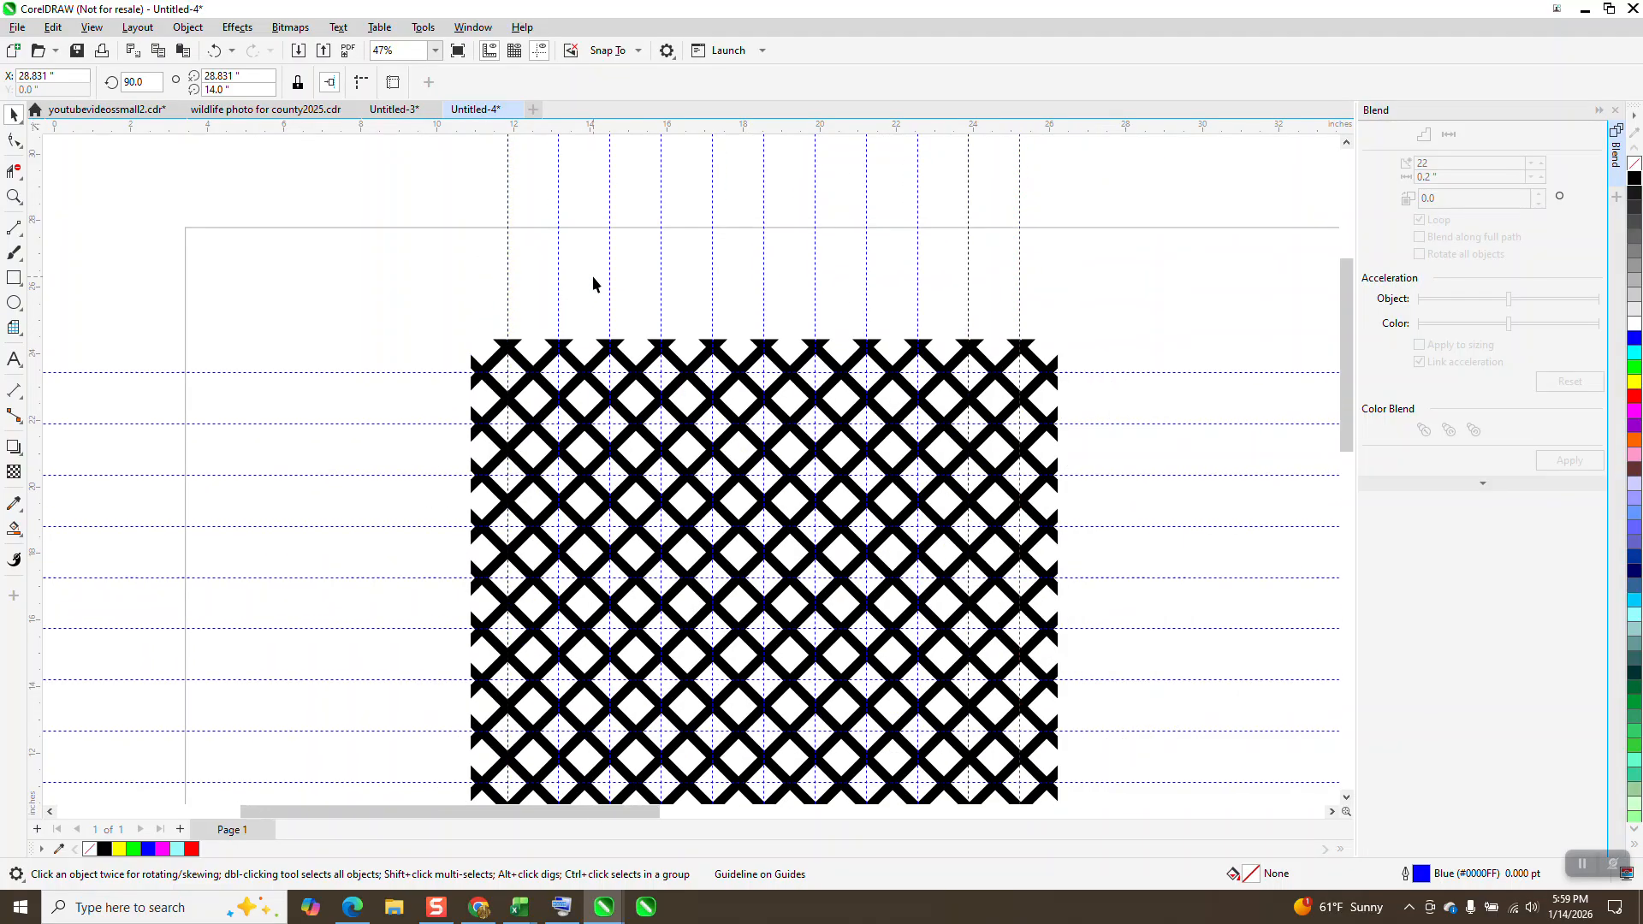
pyautogui.scroll(-1, 706, 264)
pyautogui.click(965, 309)
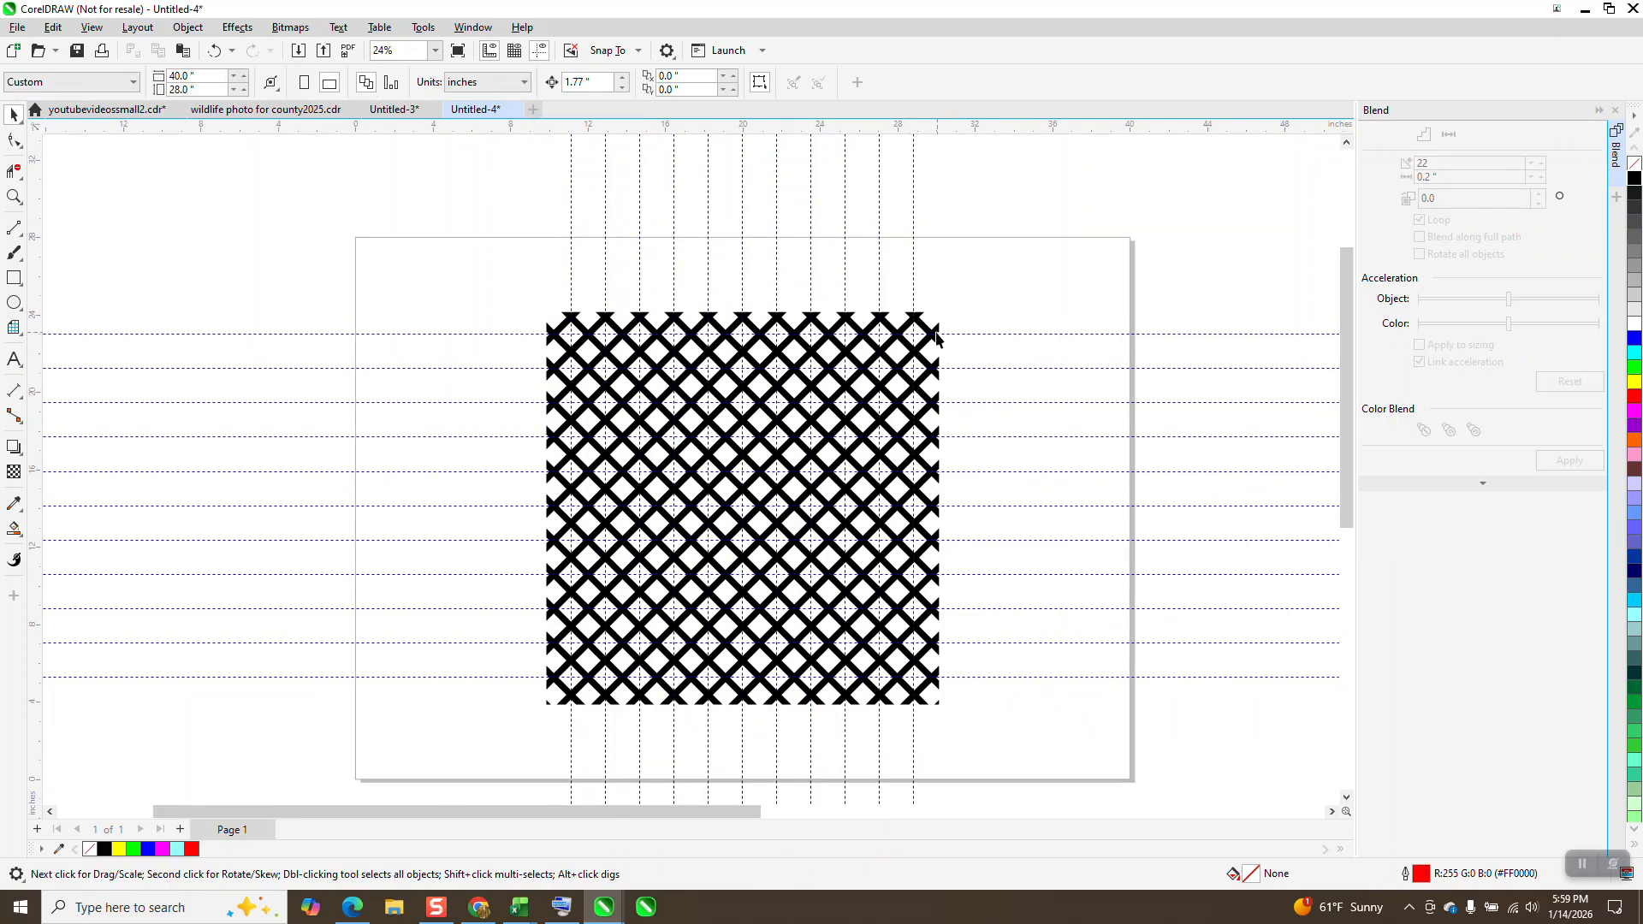
pyautogui.click(937, 336)
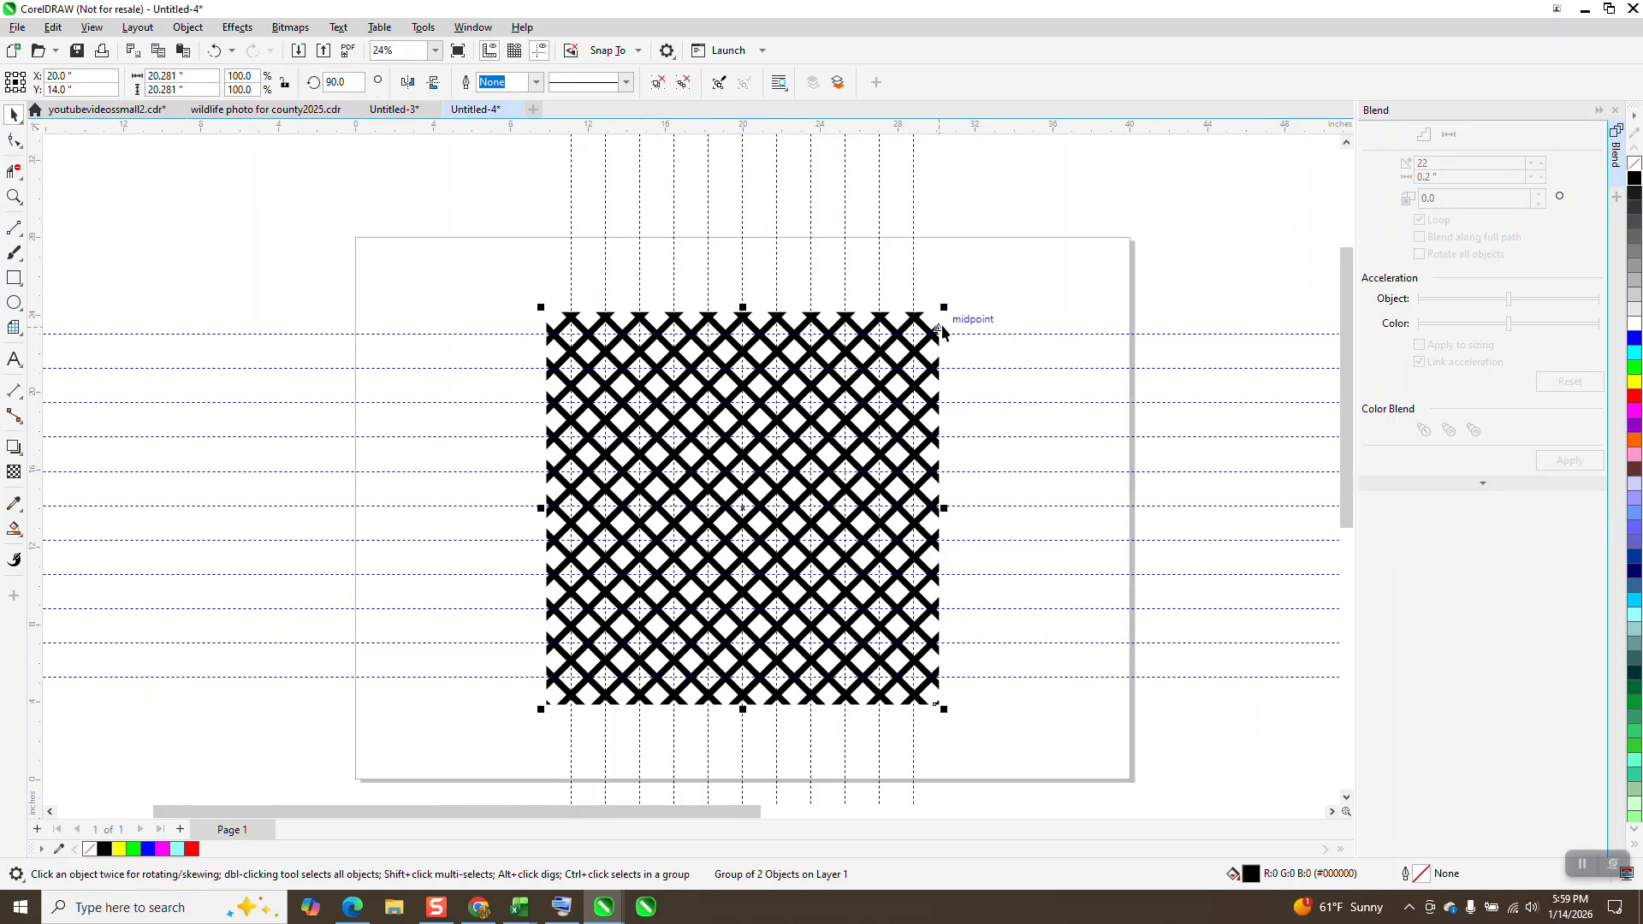
pyautogui.press('Left')
pyautogui.hotkey('ctrl', 'z')
# Step: Set the document's nudge distance to 25 inches and select the rising set of diagonal lines
pyautogui.click(983, 209)
pyautogui.click(612, 89)
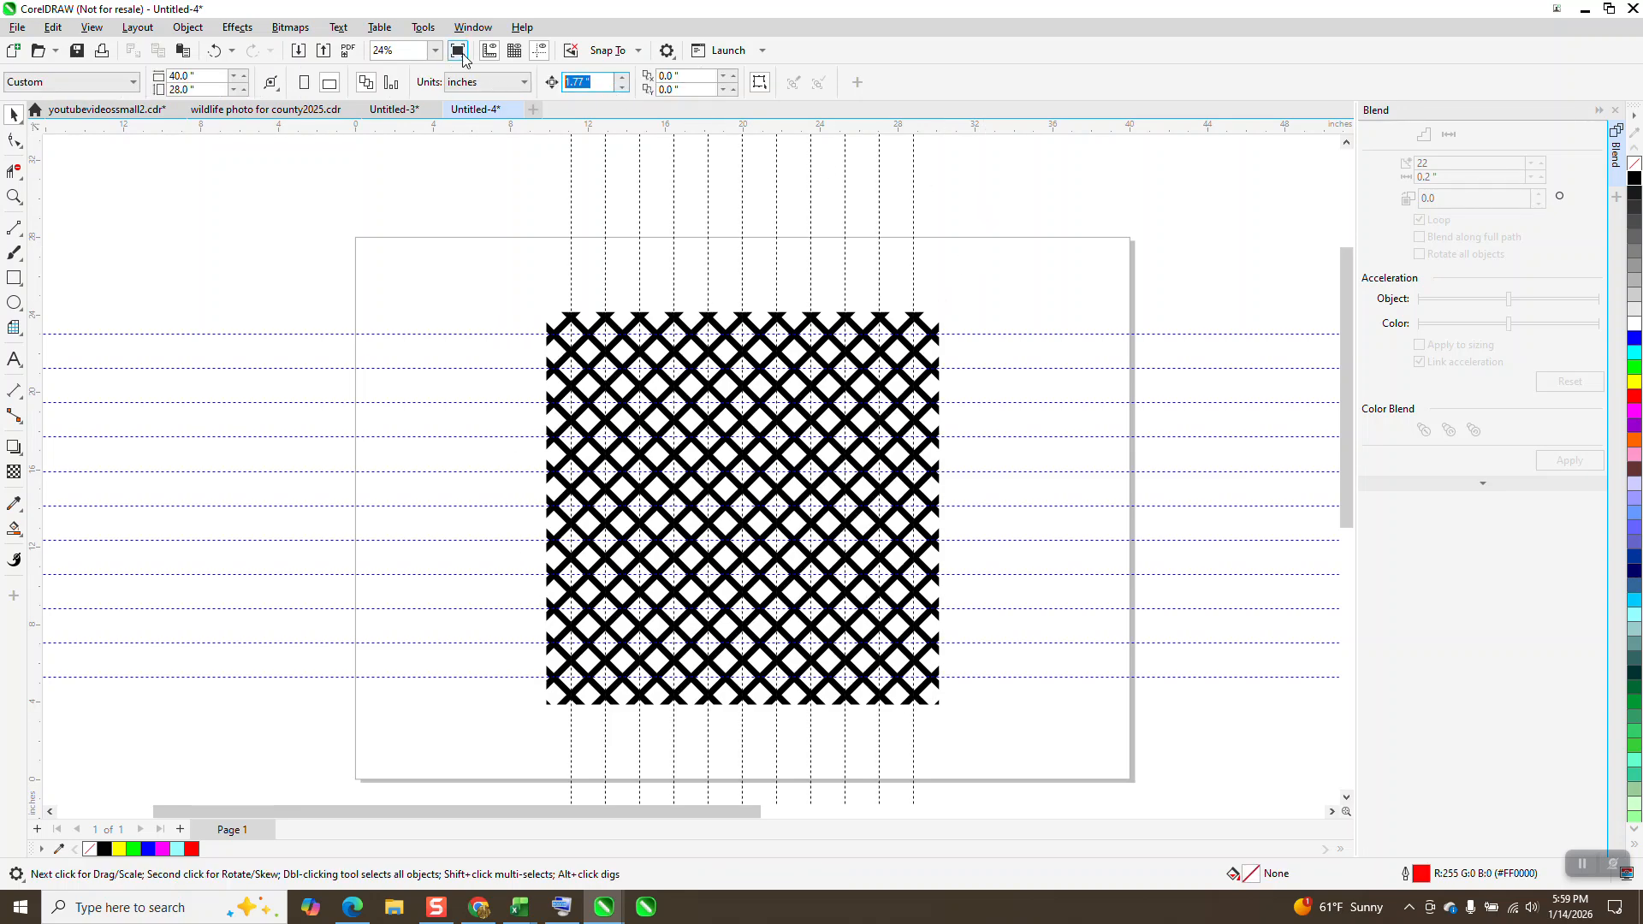
pyautogui.write('25')
pyautogui.click(921, 324)
pyautogui.press('Down')
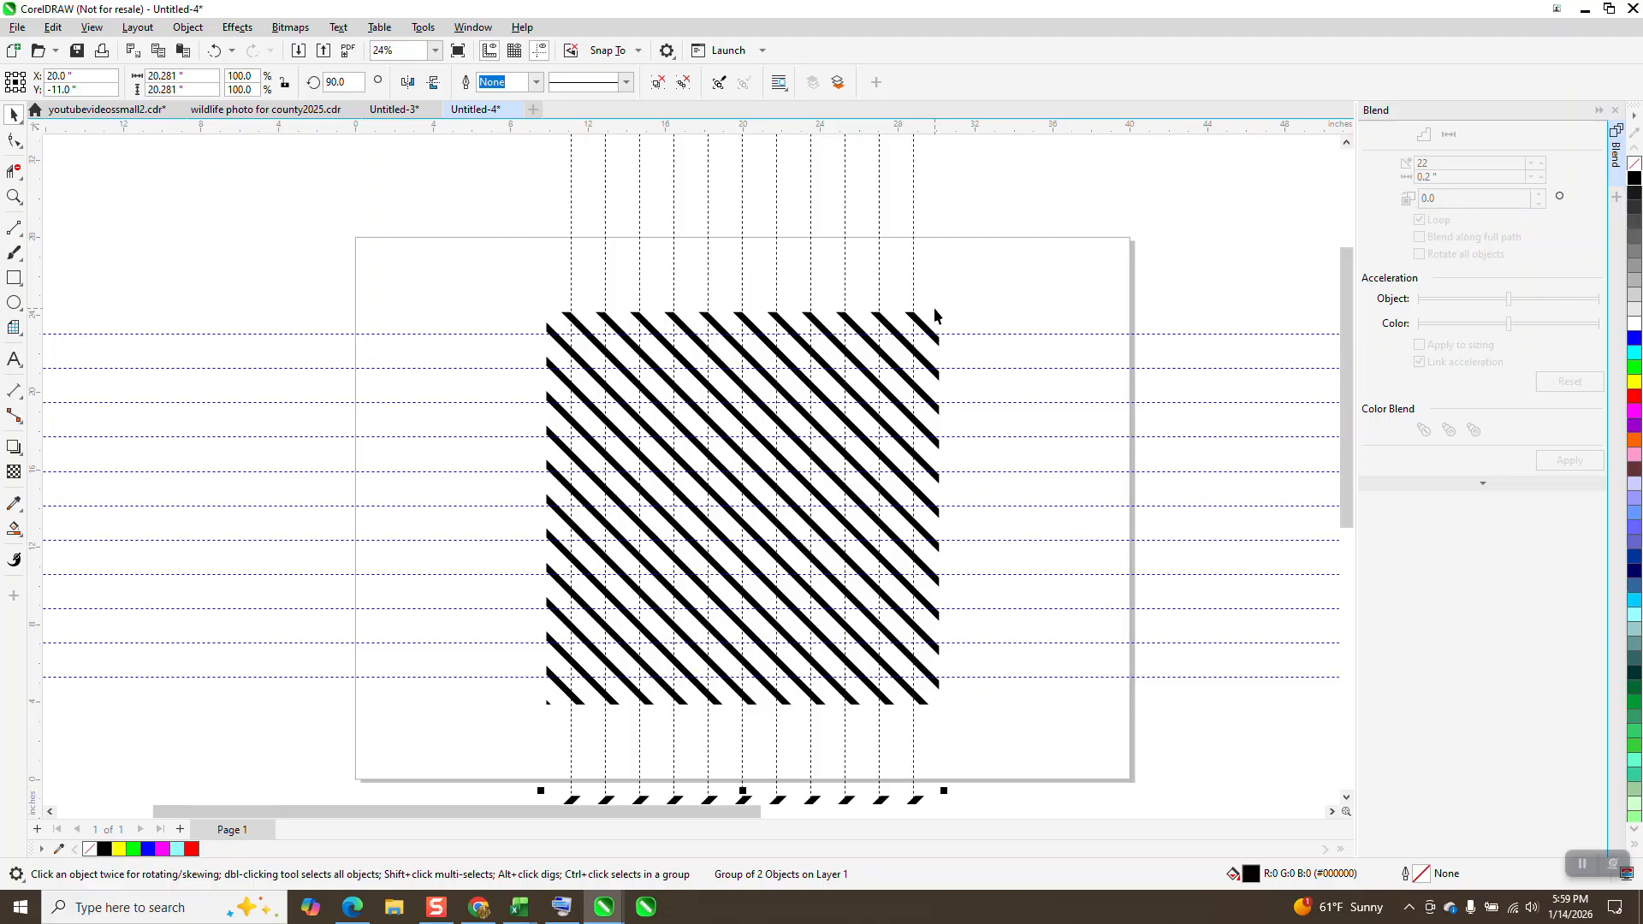
pyautogui.press('Up')
pyautogui.press('Down')
pyautogui.press('Up')
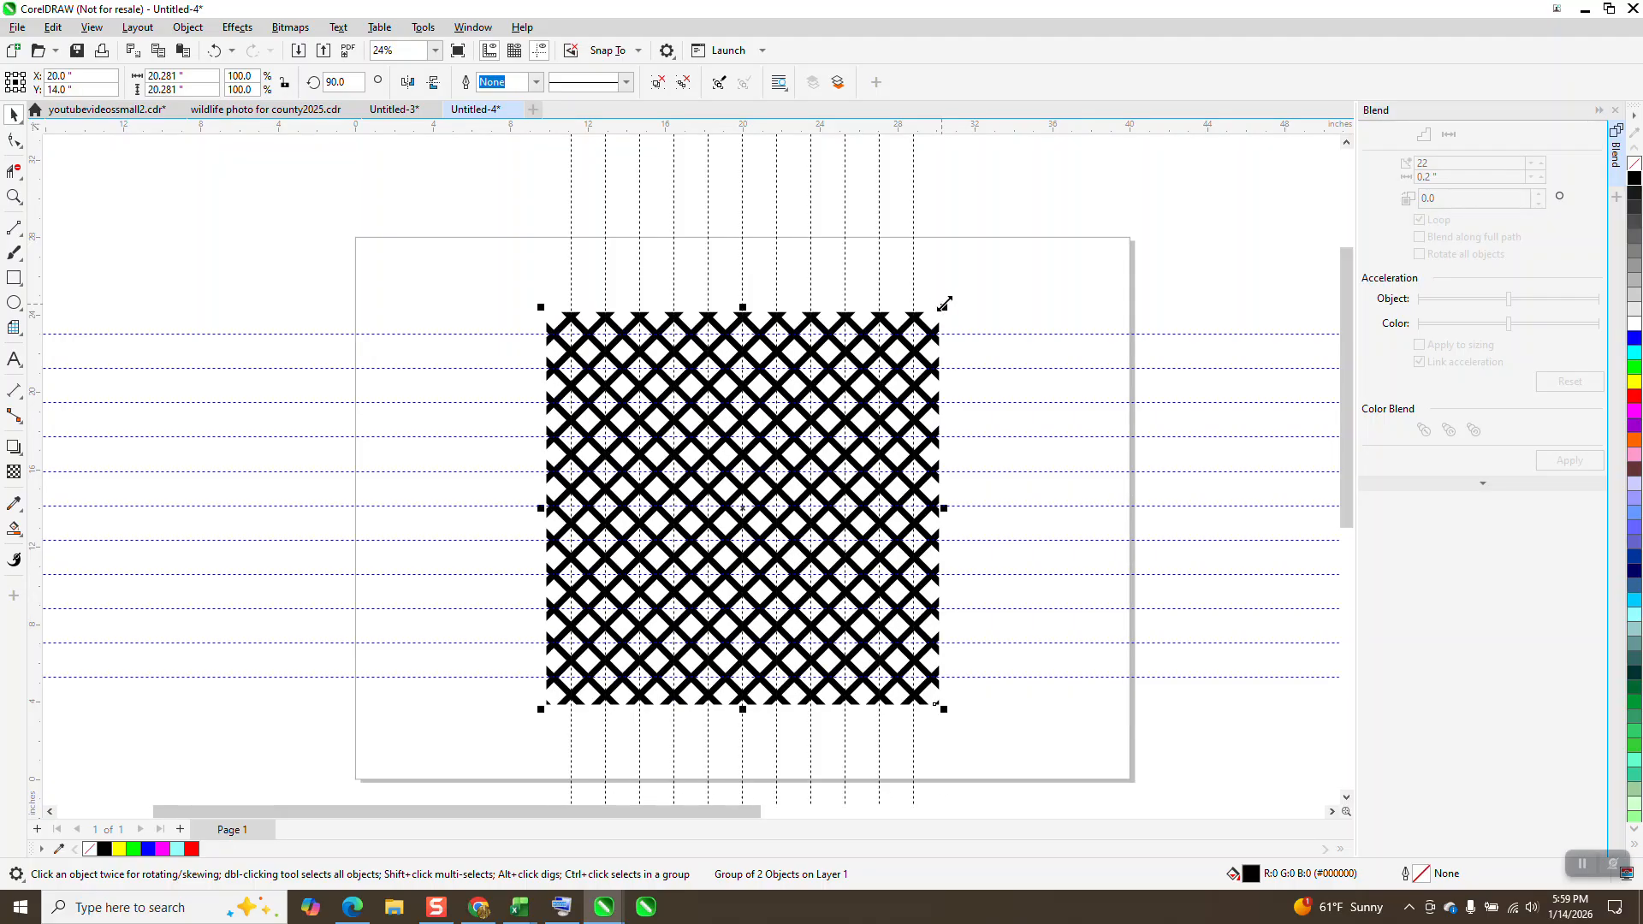
# Step: Move both sets of diagonal lines 25 inches left, clear of the vertical guidelines
pyautogui.press('Left')
pyautogui.click(925, 332)
pyautogui.press('Left')
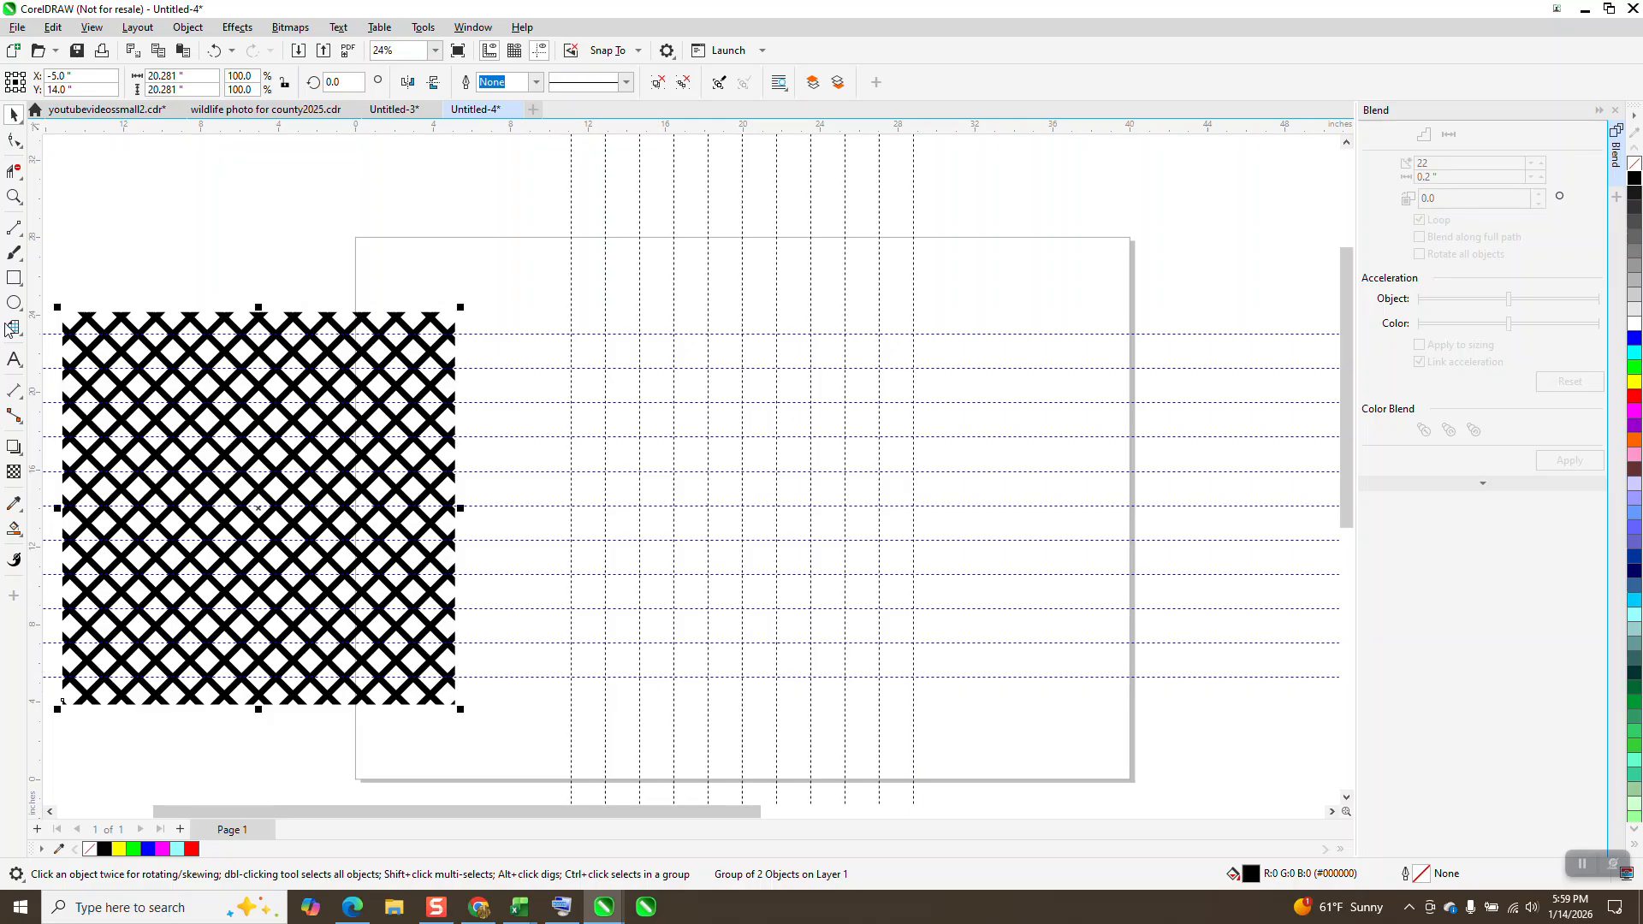
# Step: Draw a block letter H outline 10.62 by 14.16 inches with straight segments snapped to the guideline intersections, each leg two grid cells wide
pyautogui.click(17, 201)
pyautogui.moveTo(455, 249); pyautogui.dragTo(1276, 781)
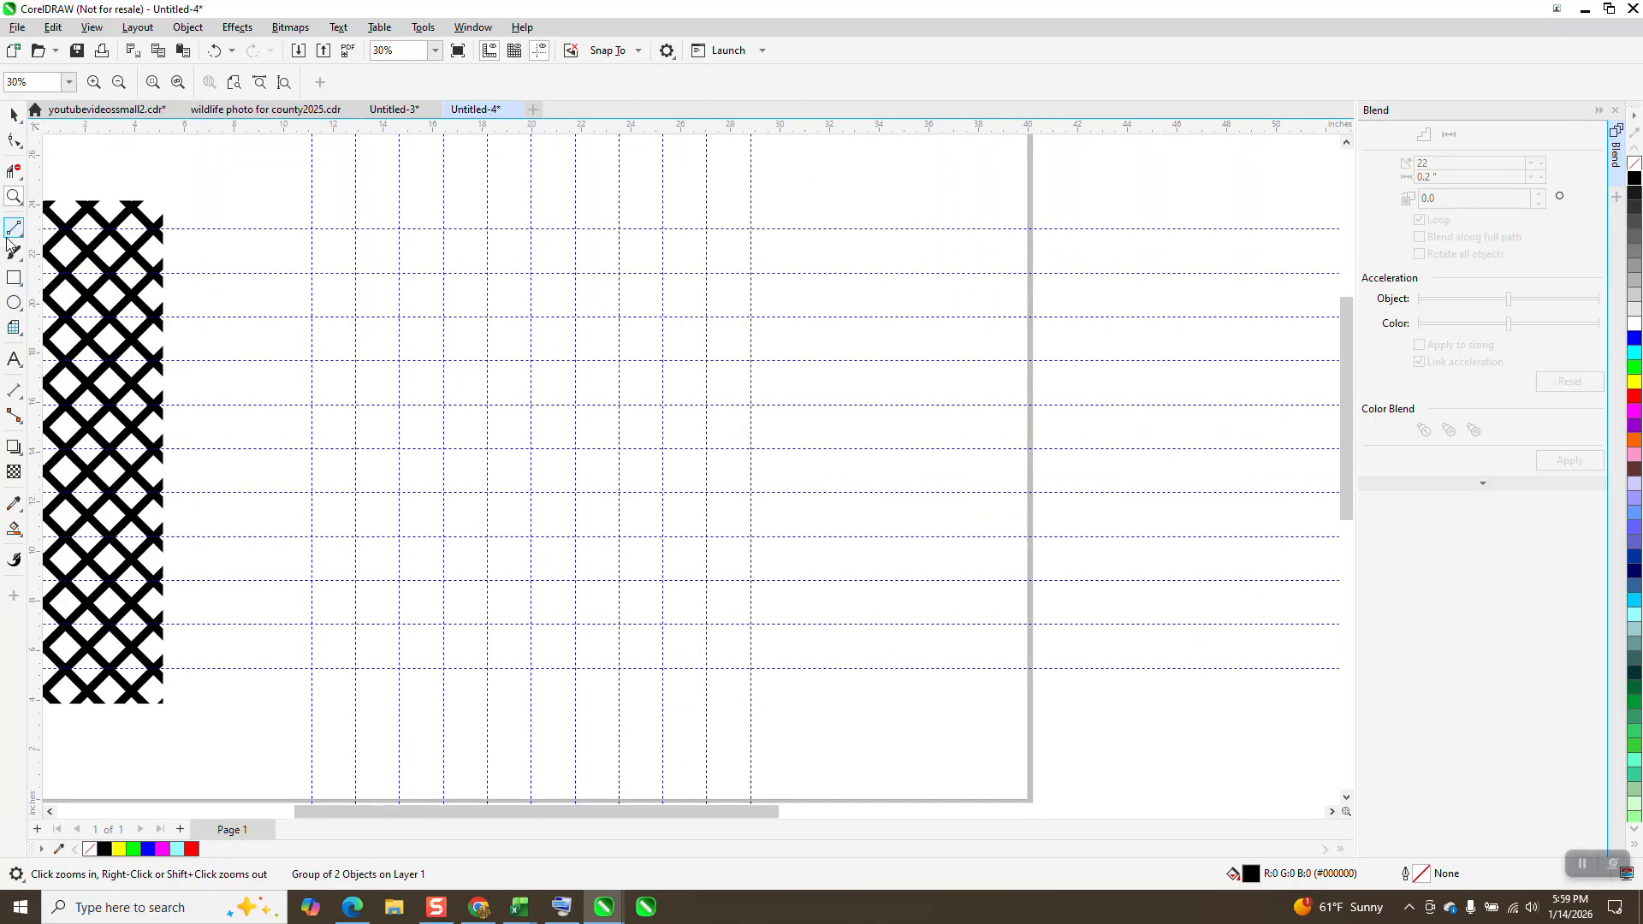
pyautogui.click(21, 244)
pyautogui.click(73, 244)
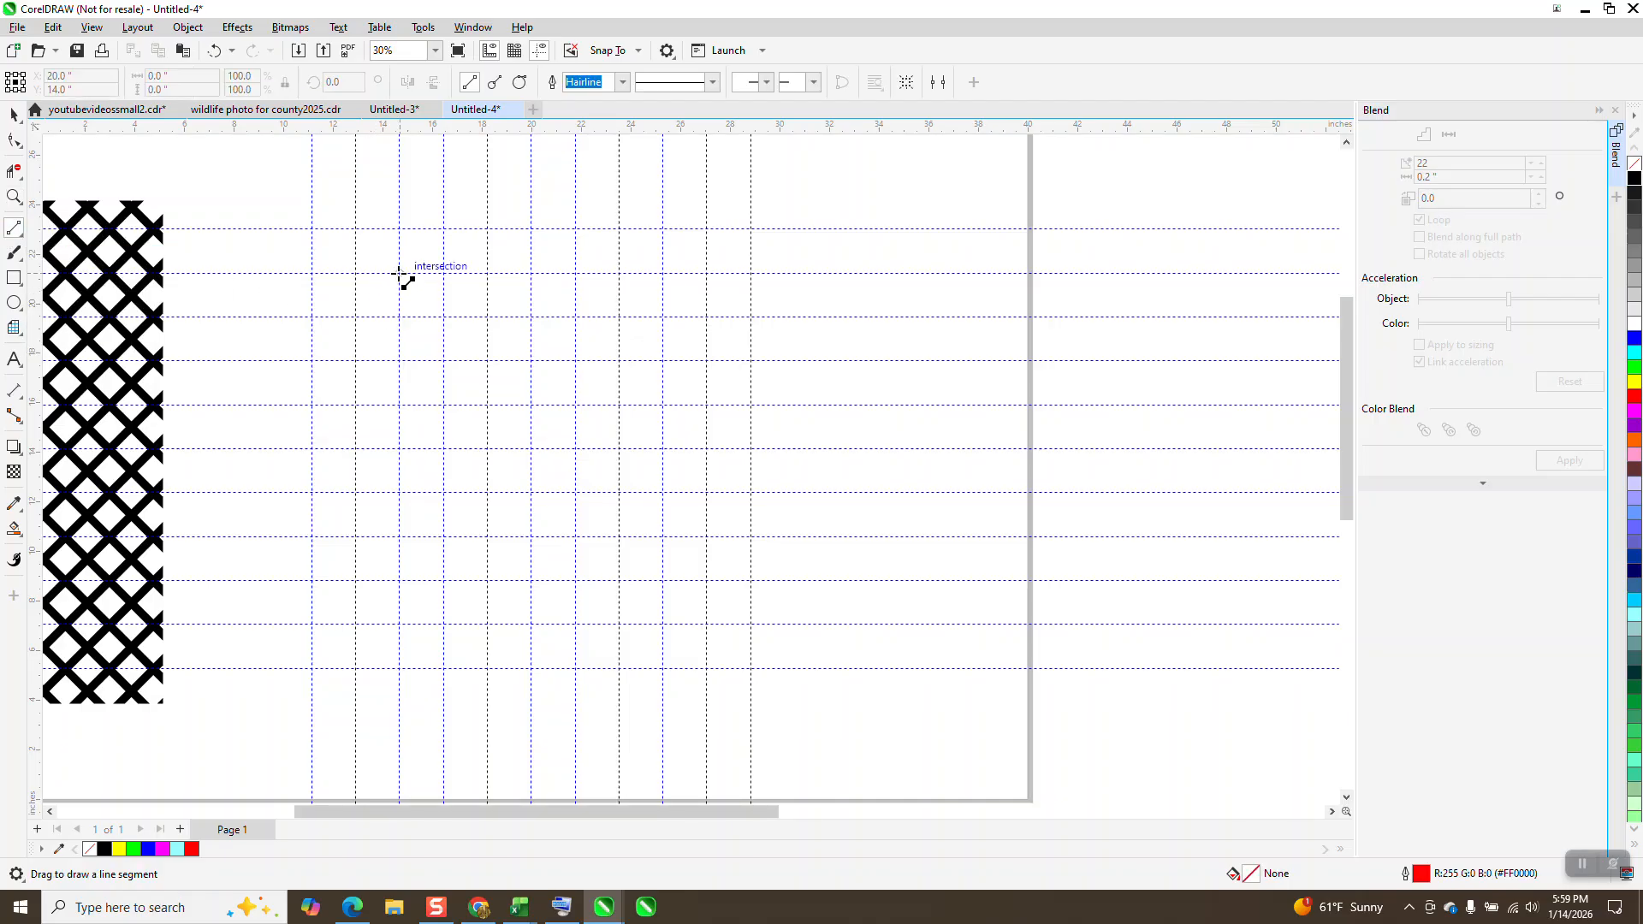
pyautogui.moveTo(398, 273); pyautogui.dragTo(487, 624)
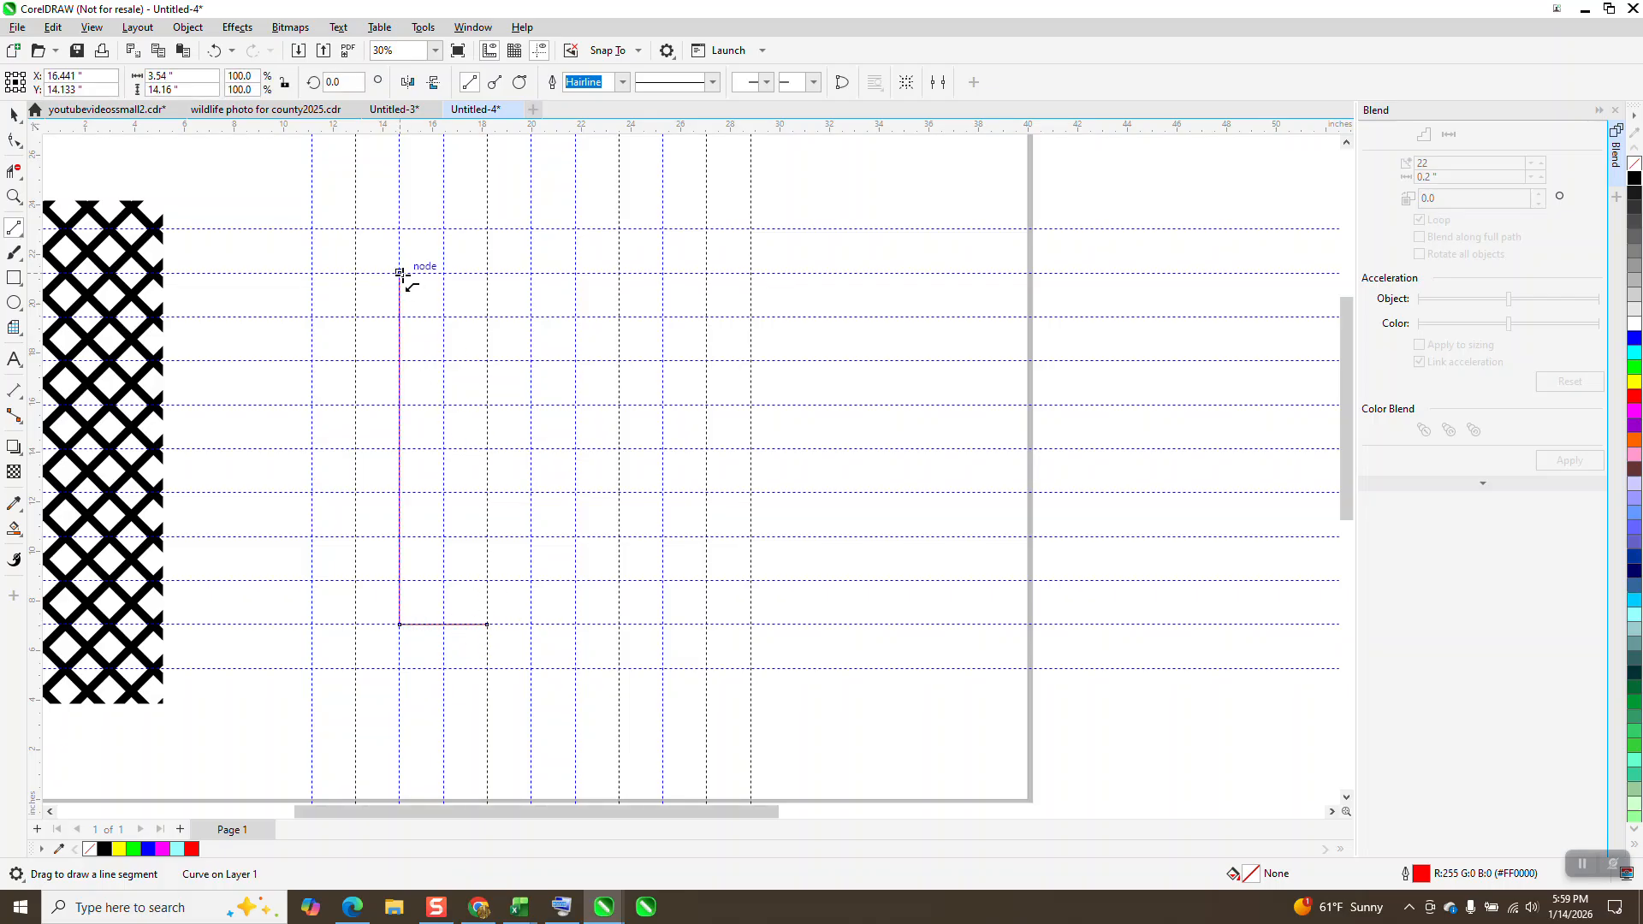
pyautogui.moveTo(399, 273); pyautogui.dragTo(487, 404)
pyautogui.moveTo(487, 623); pyautogui.dragTo(489, 542)
pyautogui.moveTo(487, 404)
pyautogui.mouseDown()
pyautogui.moveTo(575, 404)
pyautogui.moveTo(579, 273)
pyautogui.mouseUp()
pyautogui.click(214, 51)
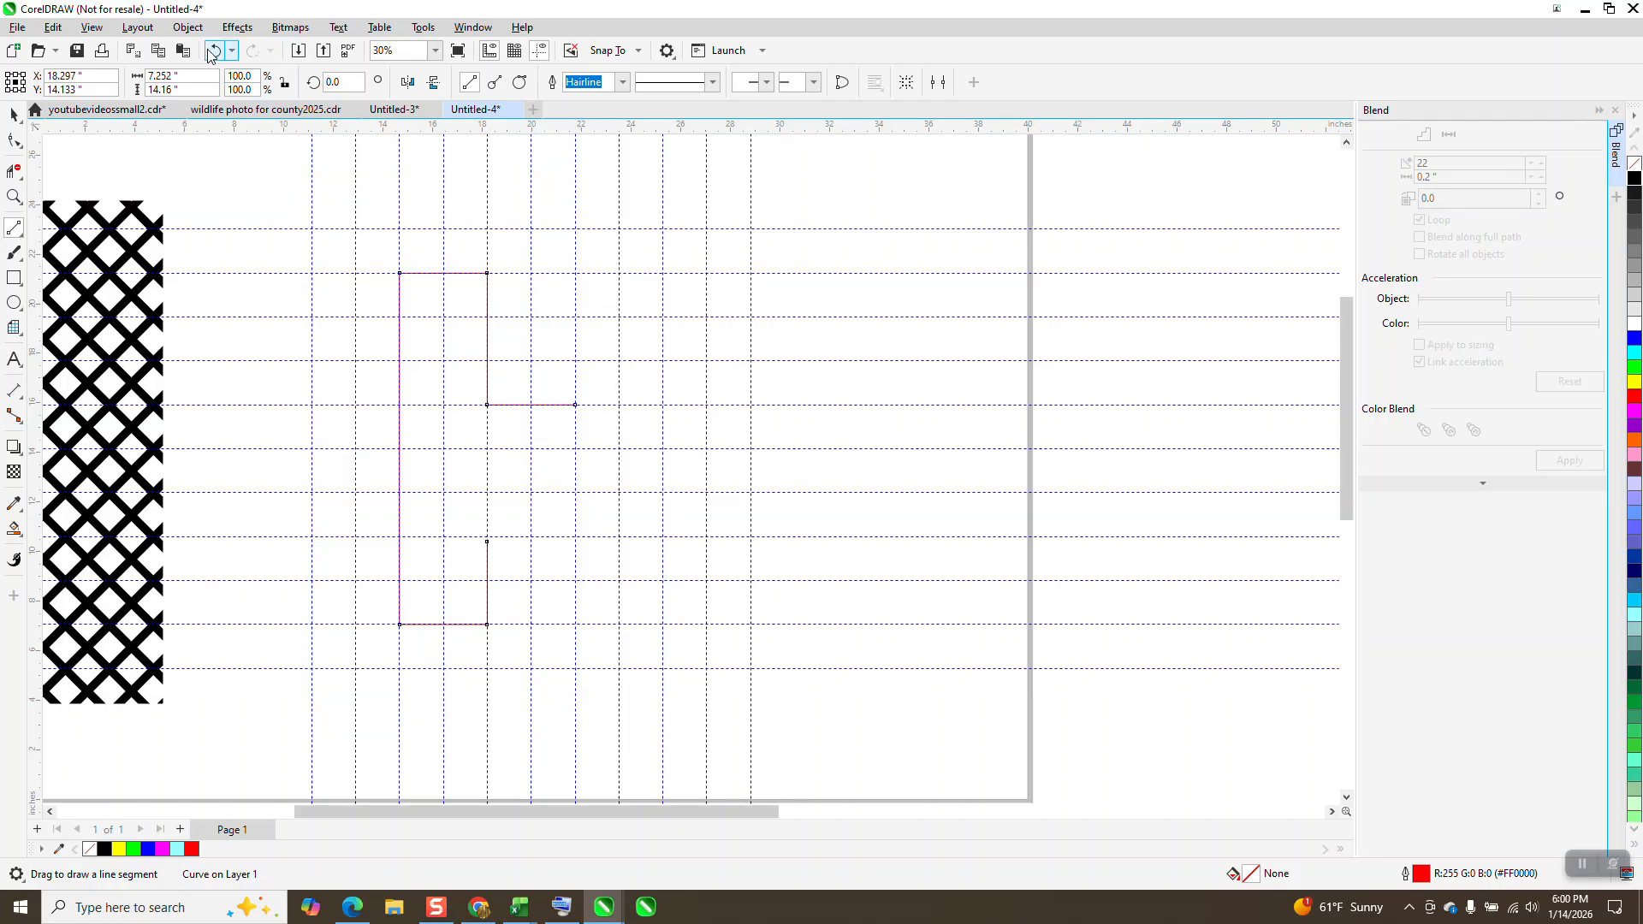
pyautogui.moveTo(575, 404); pyautogui.dragTo(575, 273)
pyautogui.moveTo(575, 273); pyautogui.dragTo(556, 545)
# Step: Close the H outline by joining its open end node to the corner node under the crossbar
pyautogui.click(14, 196)
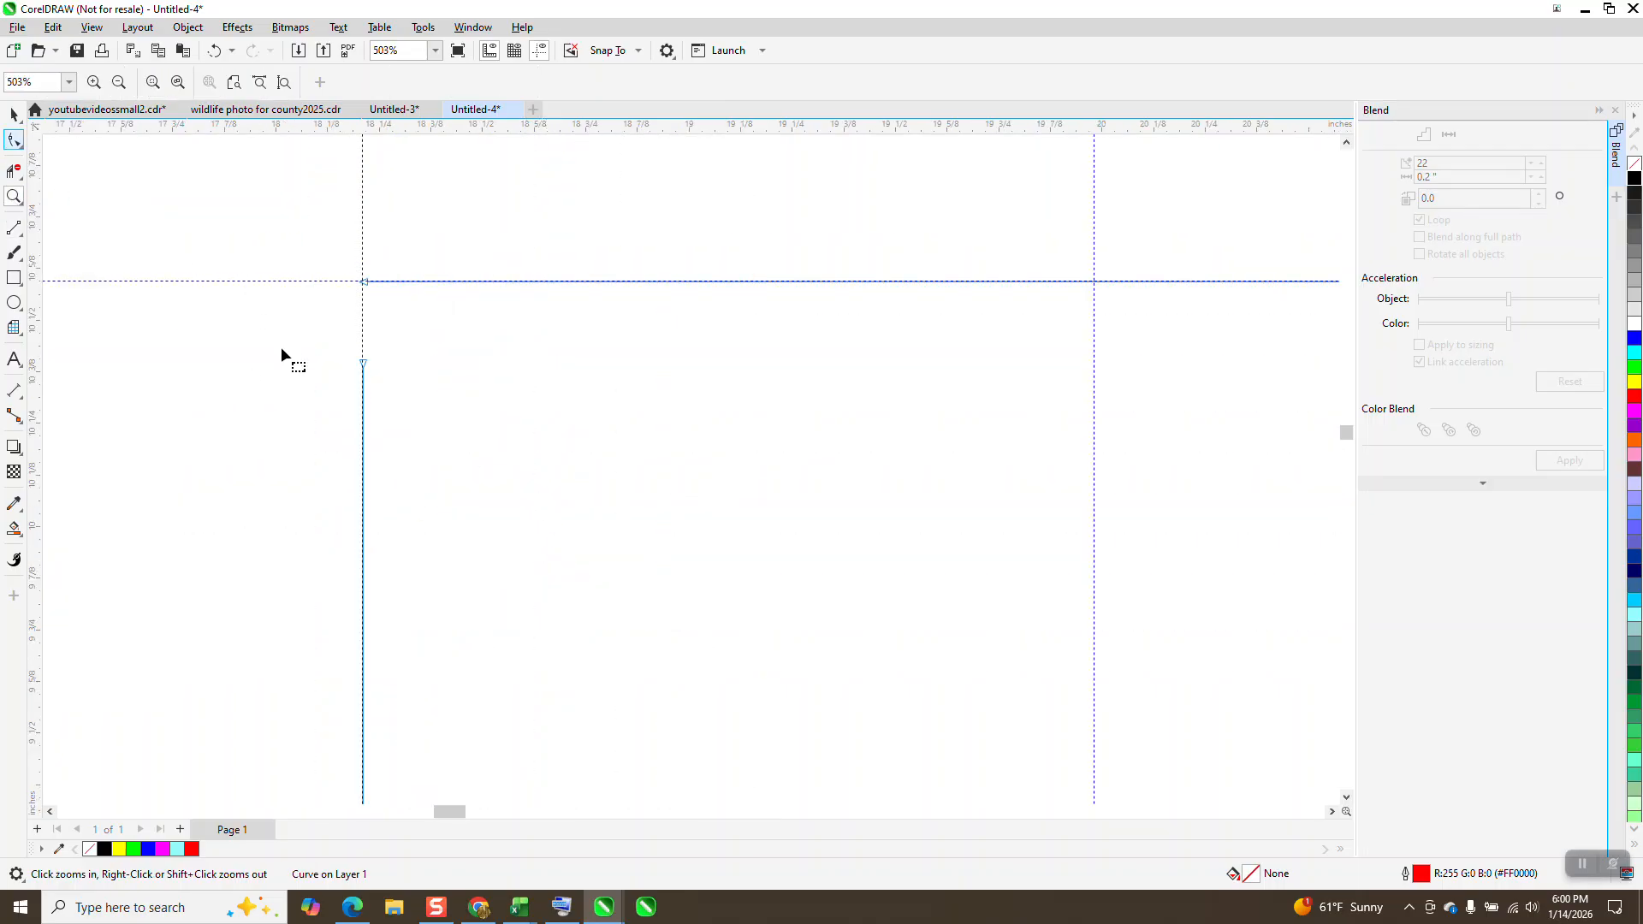
pyautogui.moveTo(363, 365); pyautogui.dragTo(363, 282)
pyautogui.scroll(-8, 454, 389)
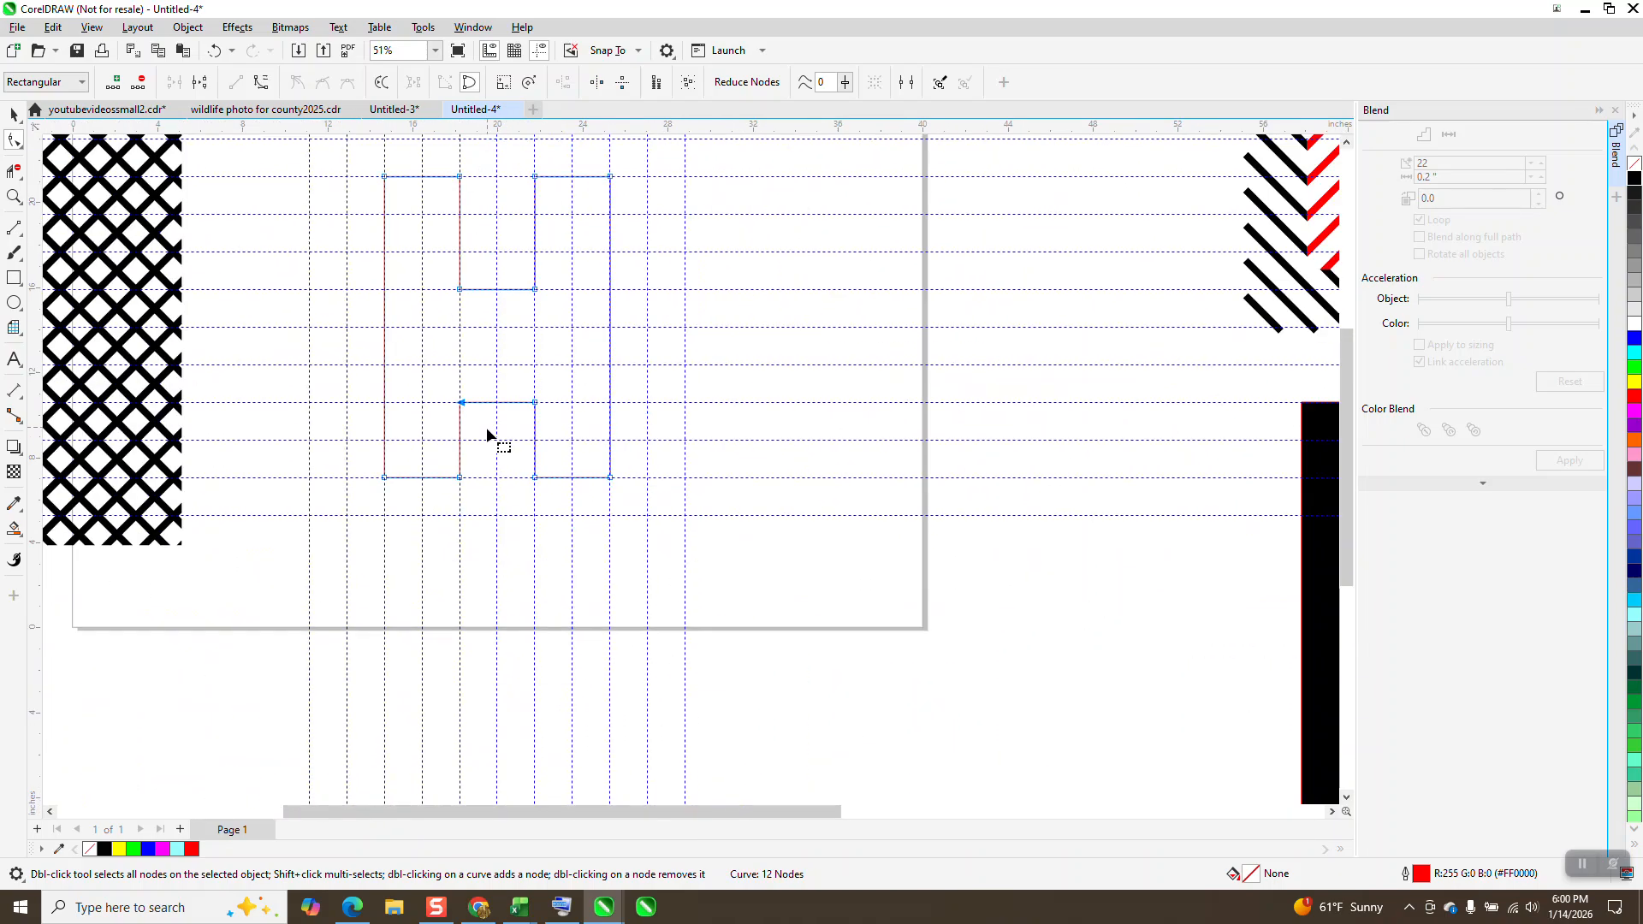
pyautogui.scroll(-2, 486, 429)
pyautogui.press('space')
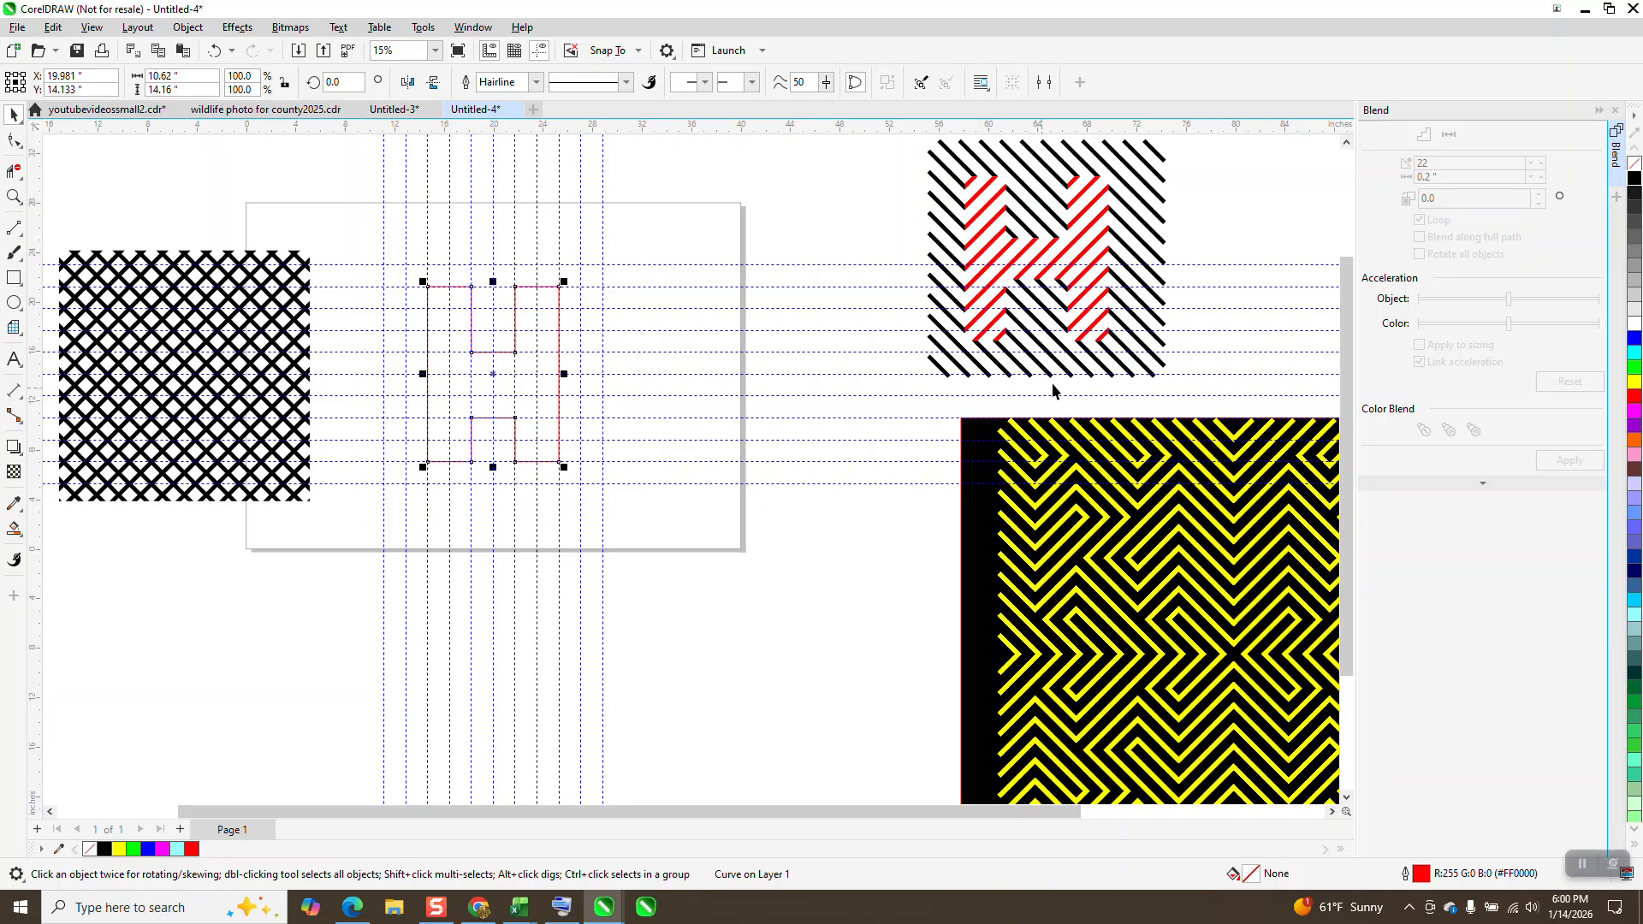
pyautogui.click(1635, 398)
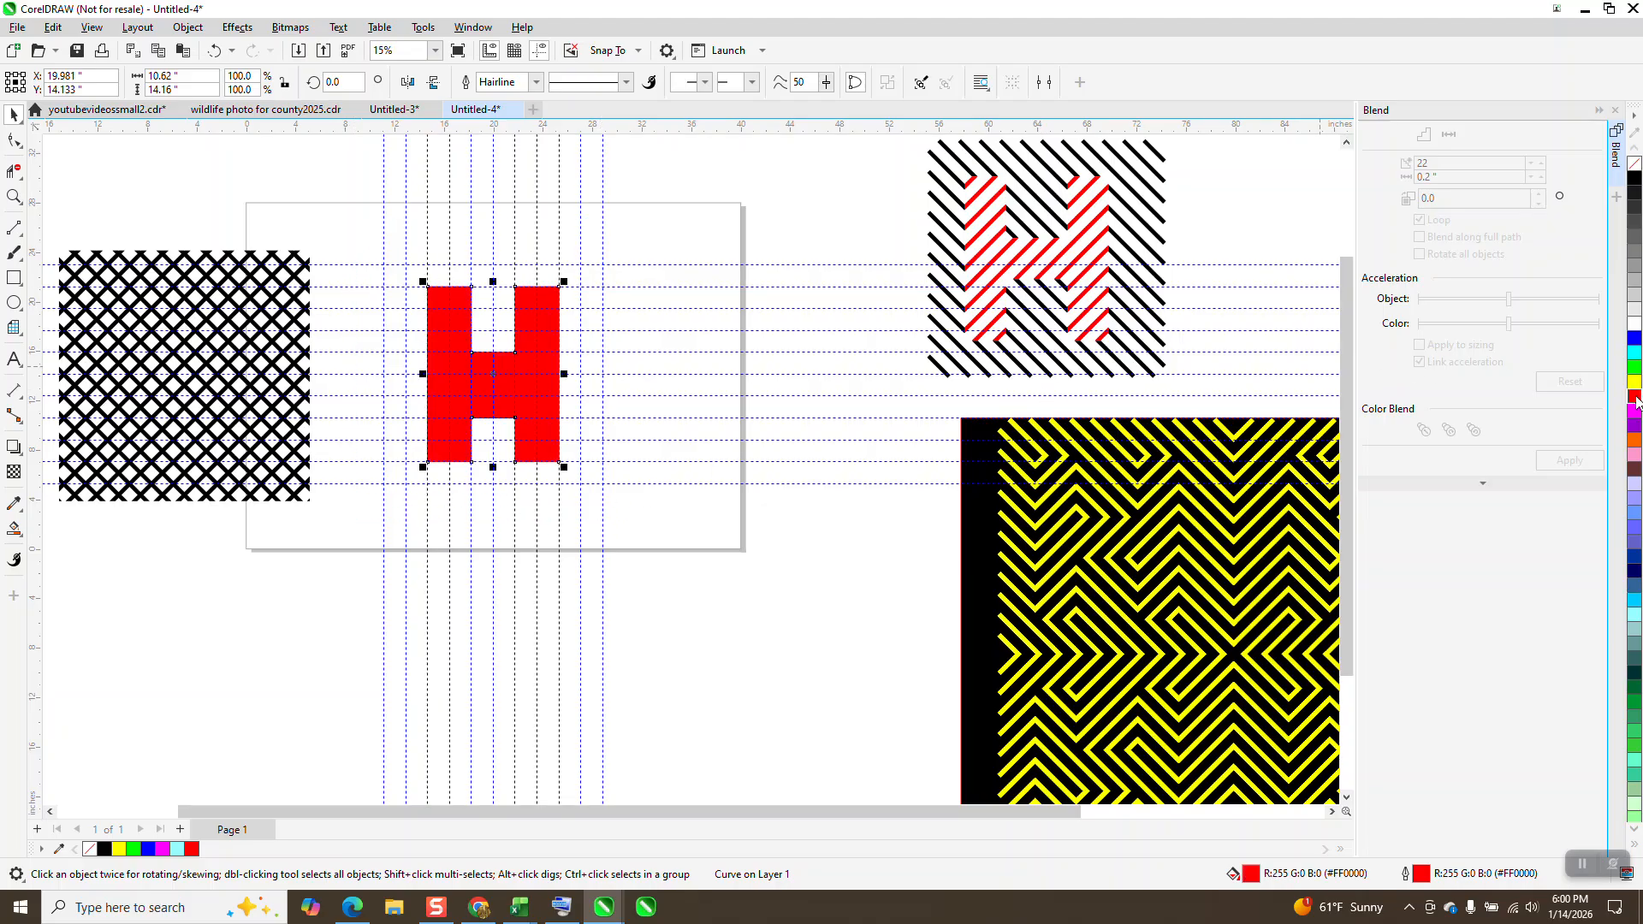
pyautogui.scroll(-2, 897, 433)
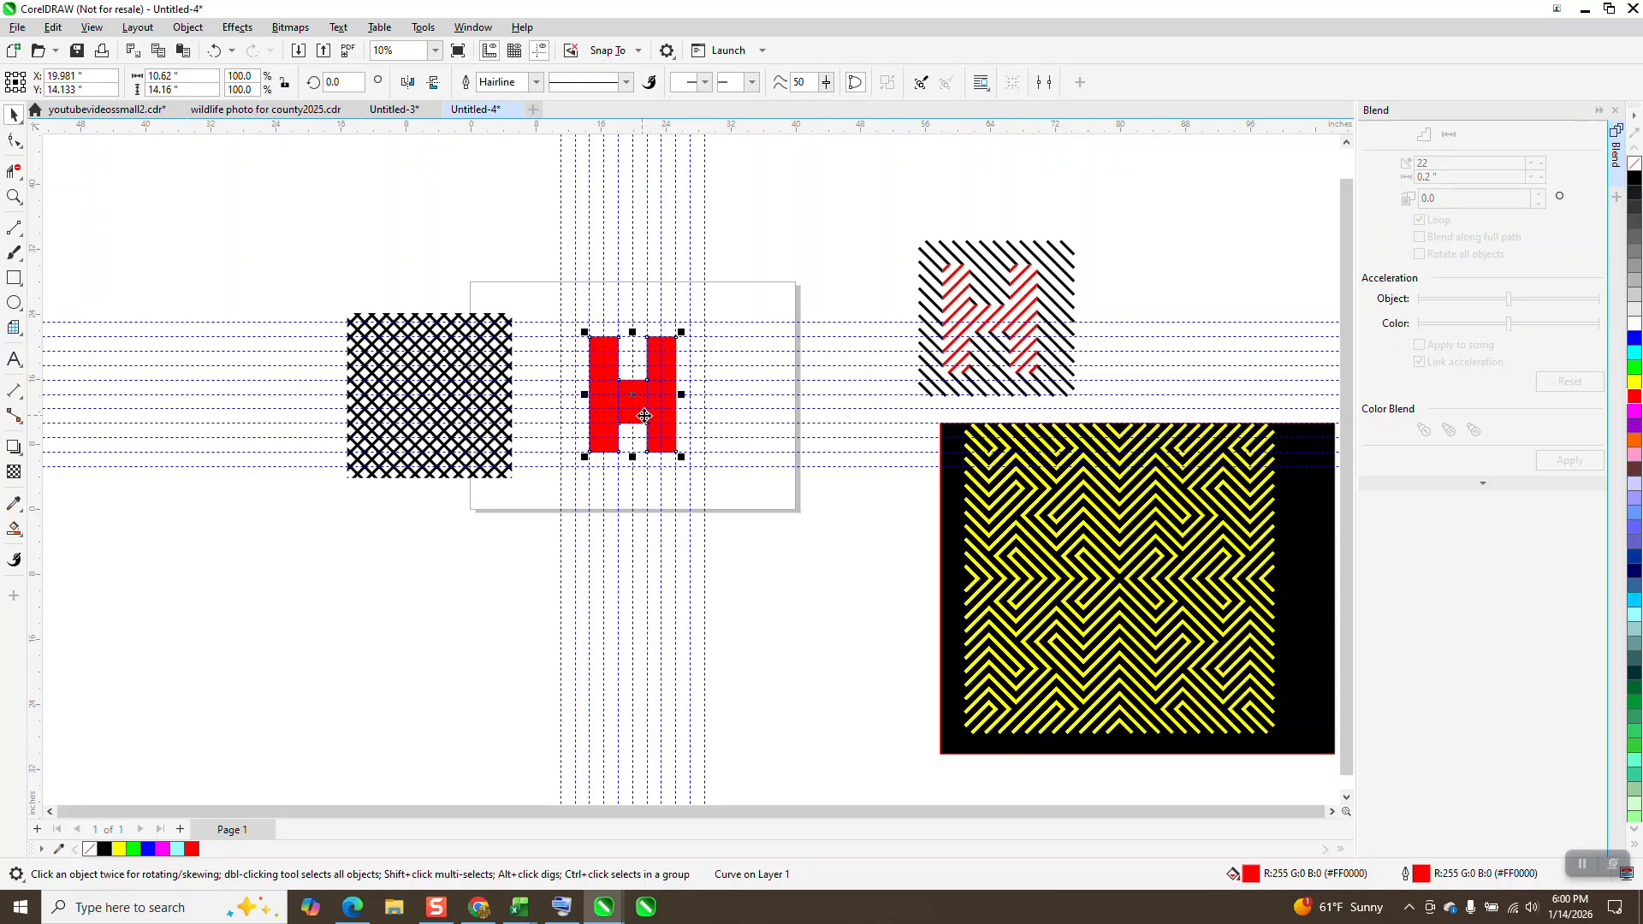
pyautogui.click(214, 50)
# Step: Thin the H's crossbar by moving the two nodes of its lower edge up 1.77 inches to the next guideline
pyautogui.click(14, 197)
pyautogui.moveTo(587, 404); pyautogui.dragTo(722, 470)
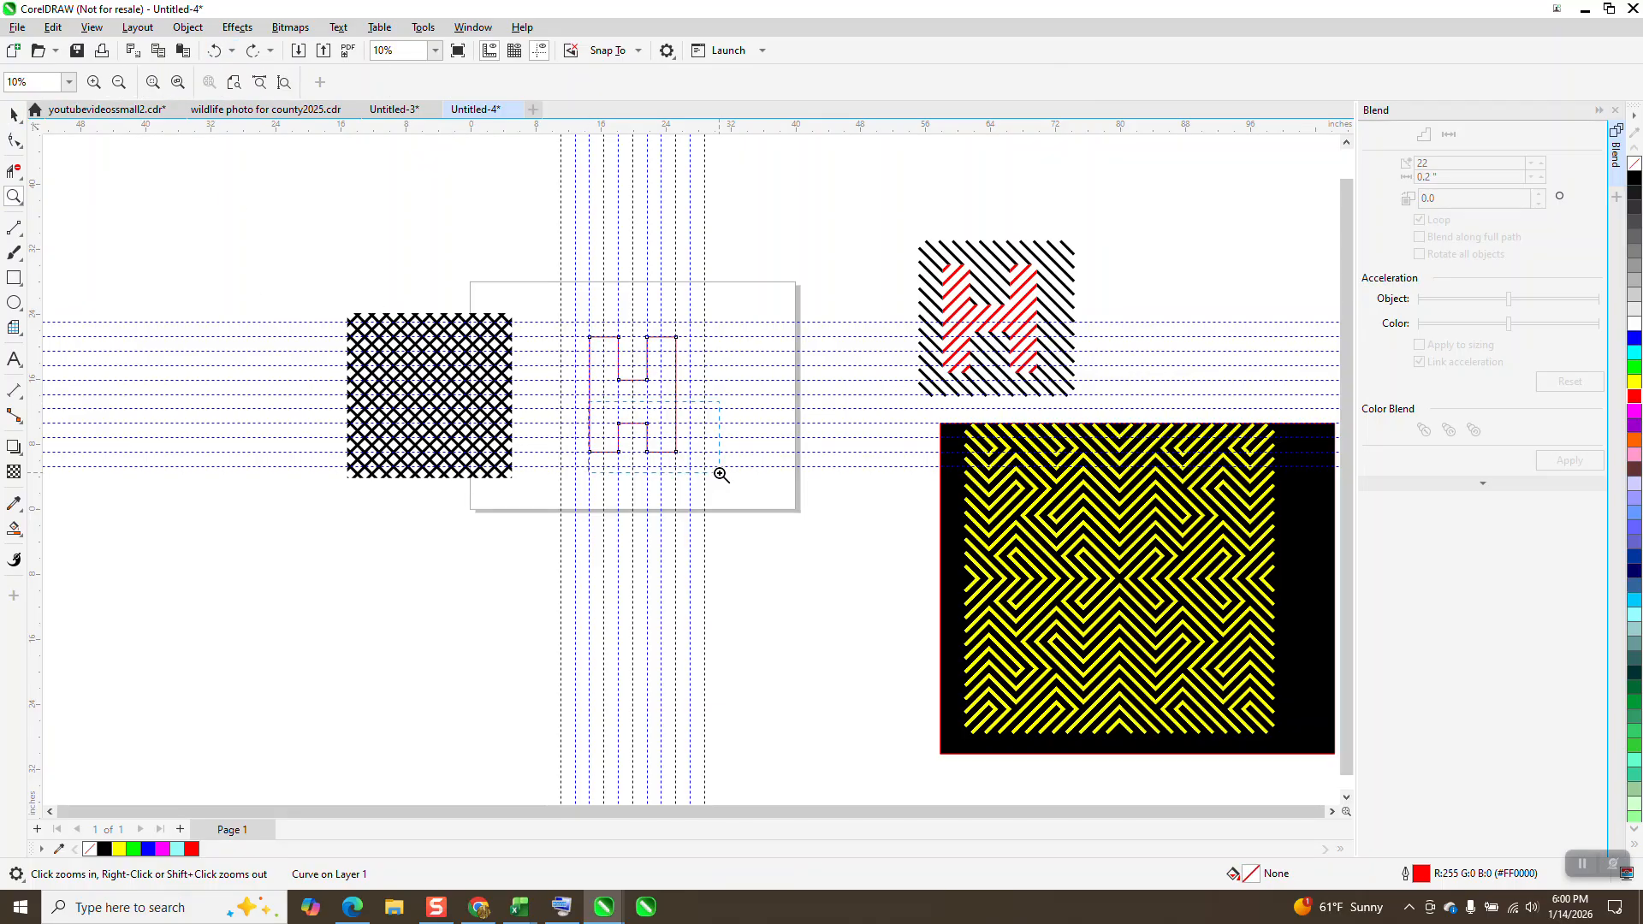
pyautogui.click(14, 140)
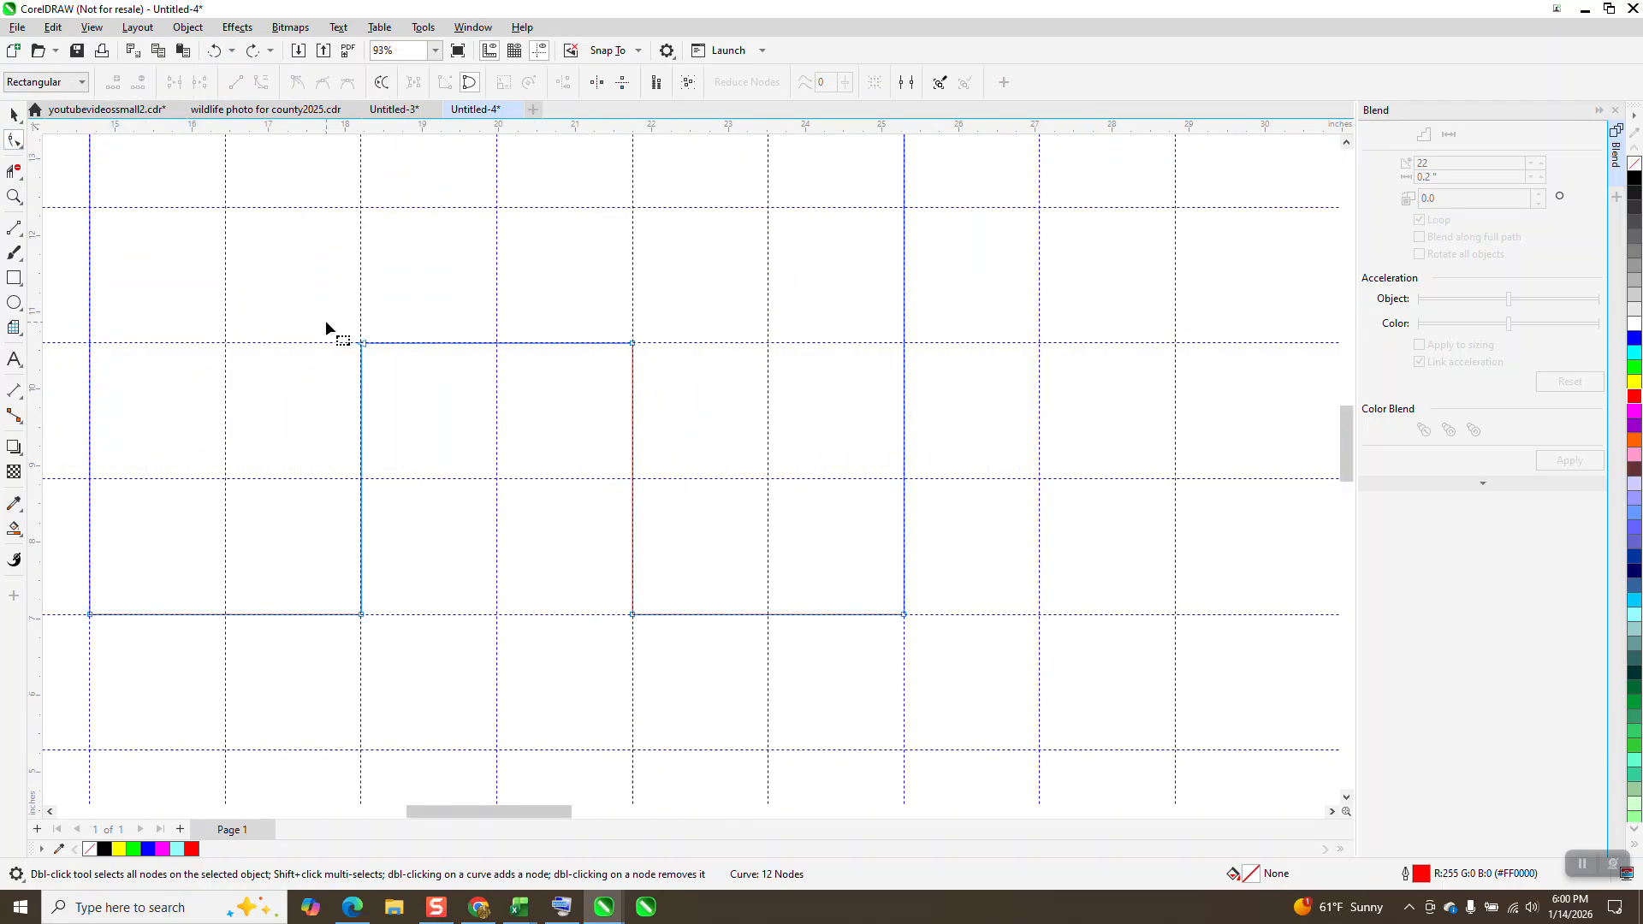
pyautogui.moveTo(326, 320); pyautogui.dragTo(635, 215)
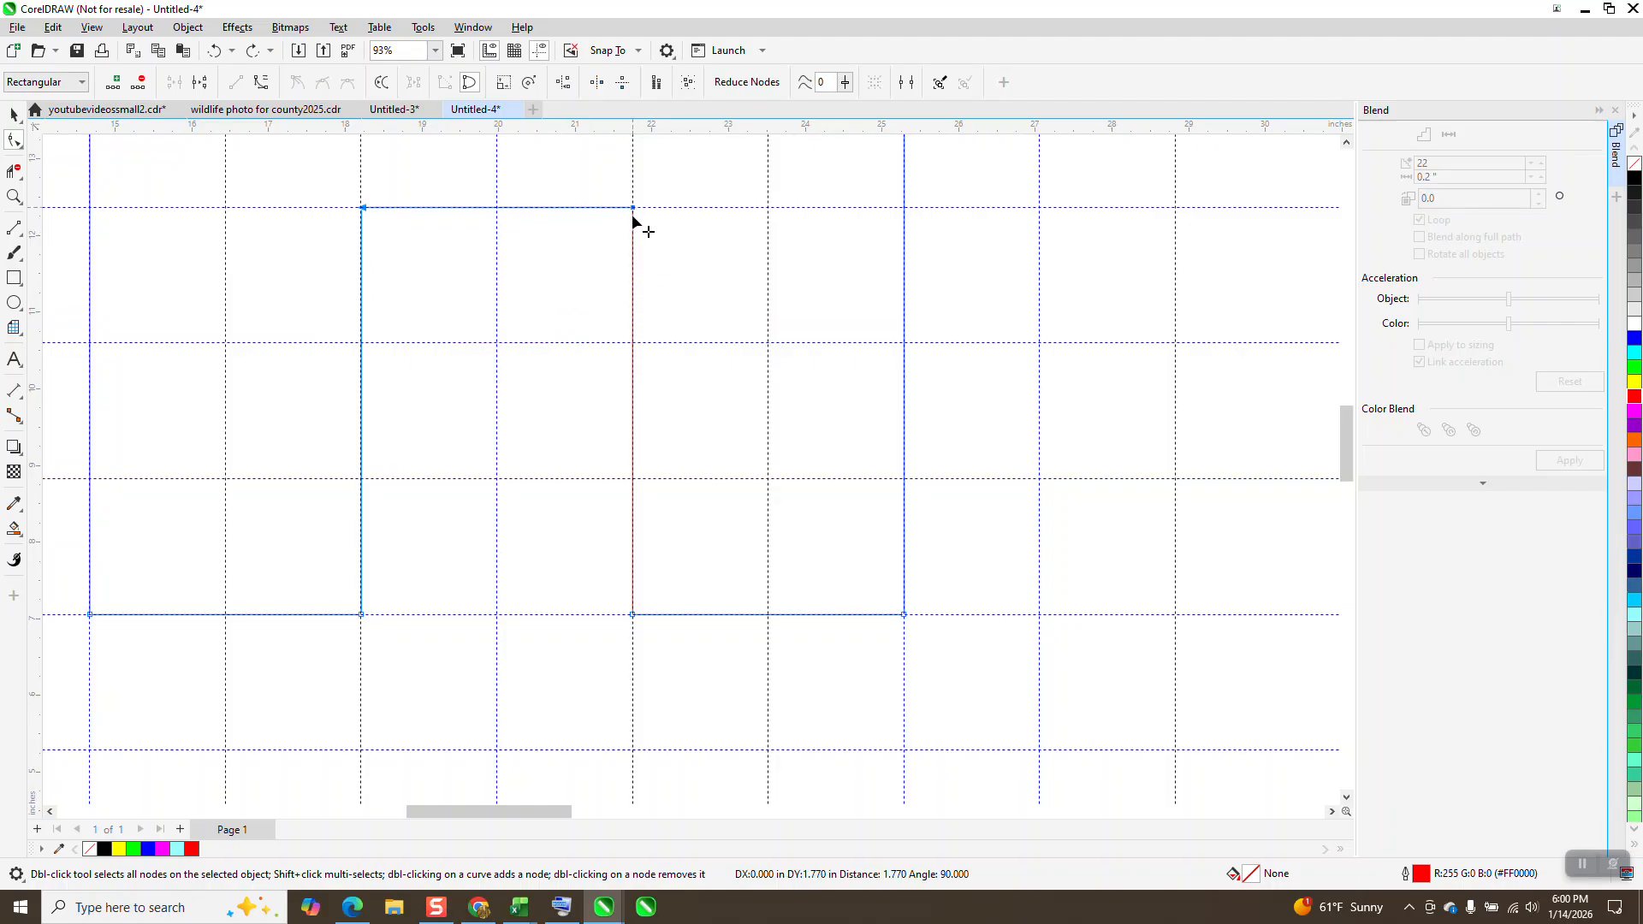
pyautogui.scroll(-6, 613, 320)
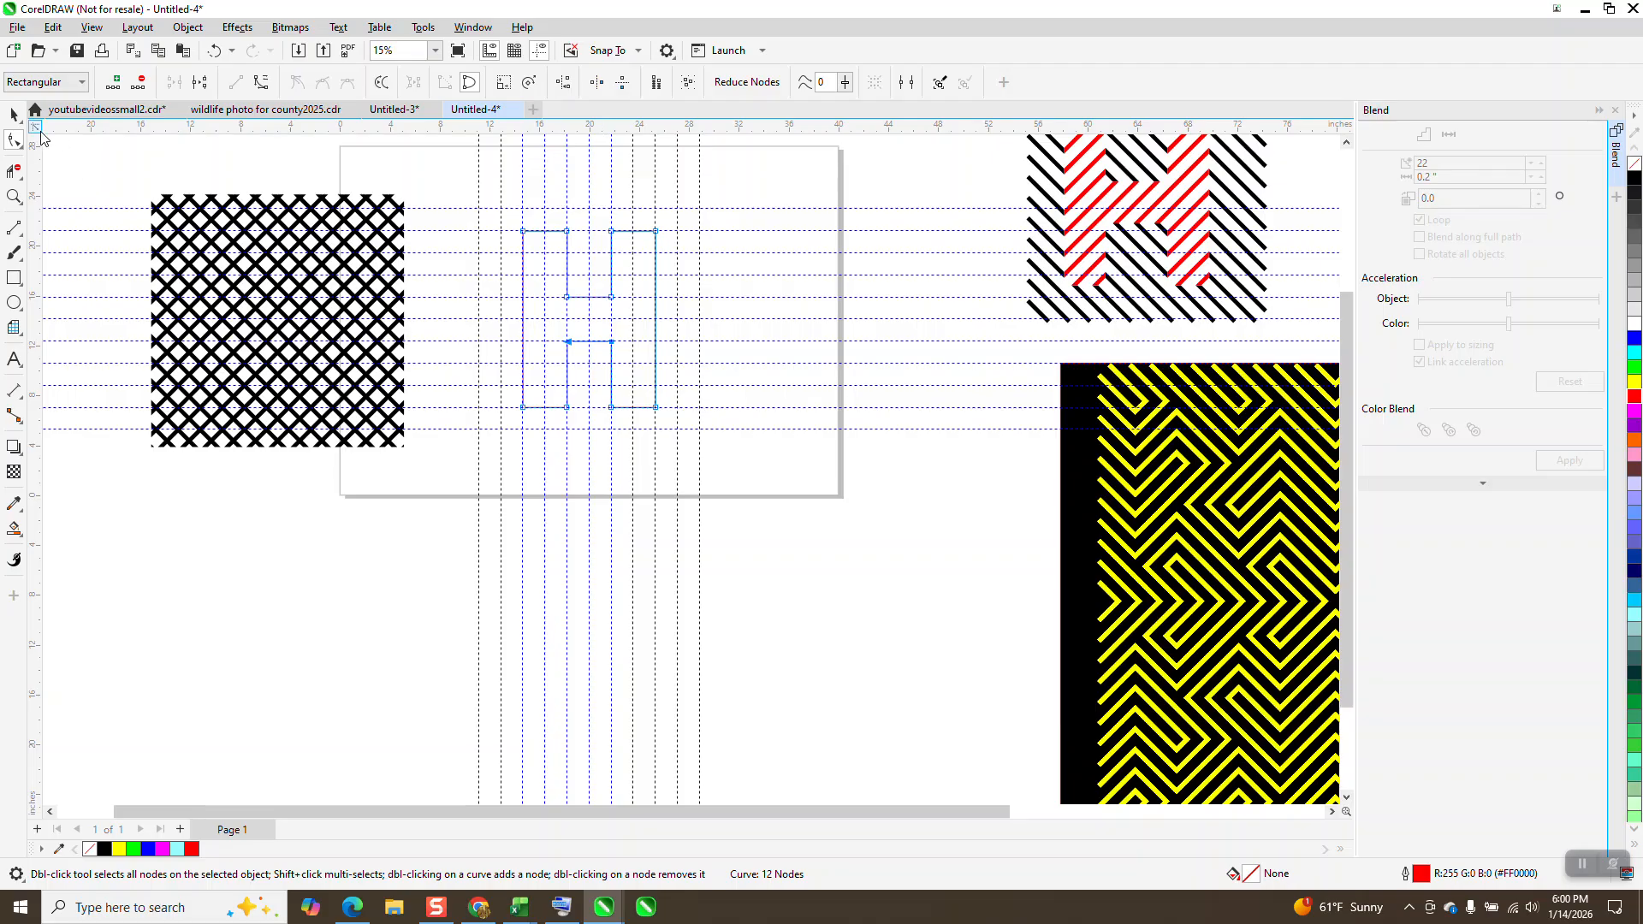
# Step: Fill the H with red and move it 25 inches down and 25 inches left, off the page
pyautogui.click(13, 114)
pyautogui.scroll(-1, 429, 249)
pyautogui.moveTo(492, 300); pyautogui.dragTo(678, 436)
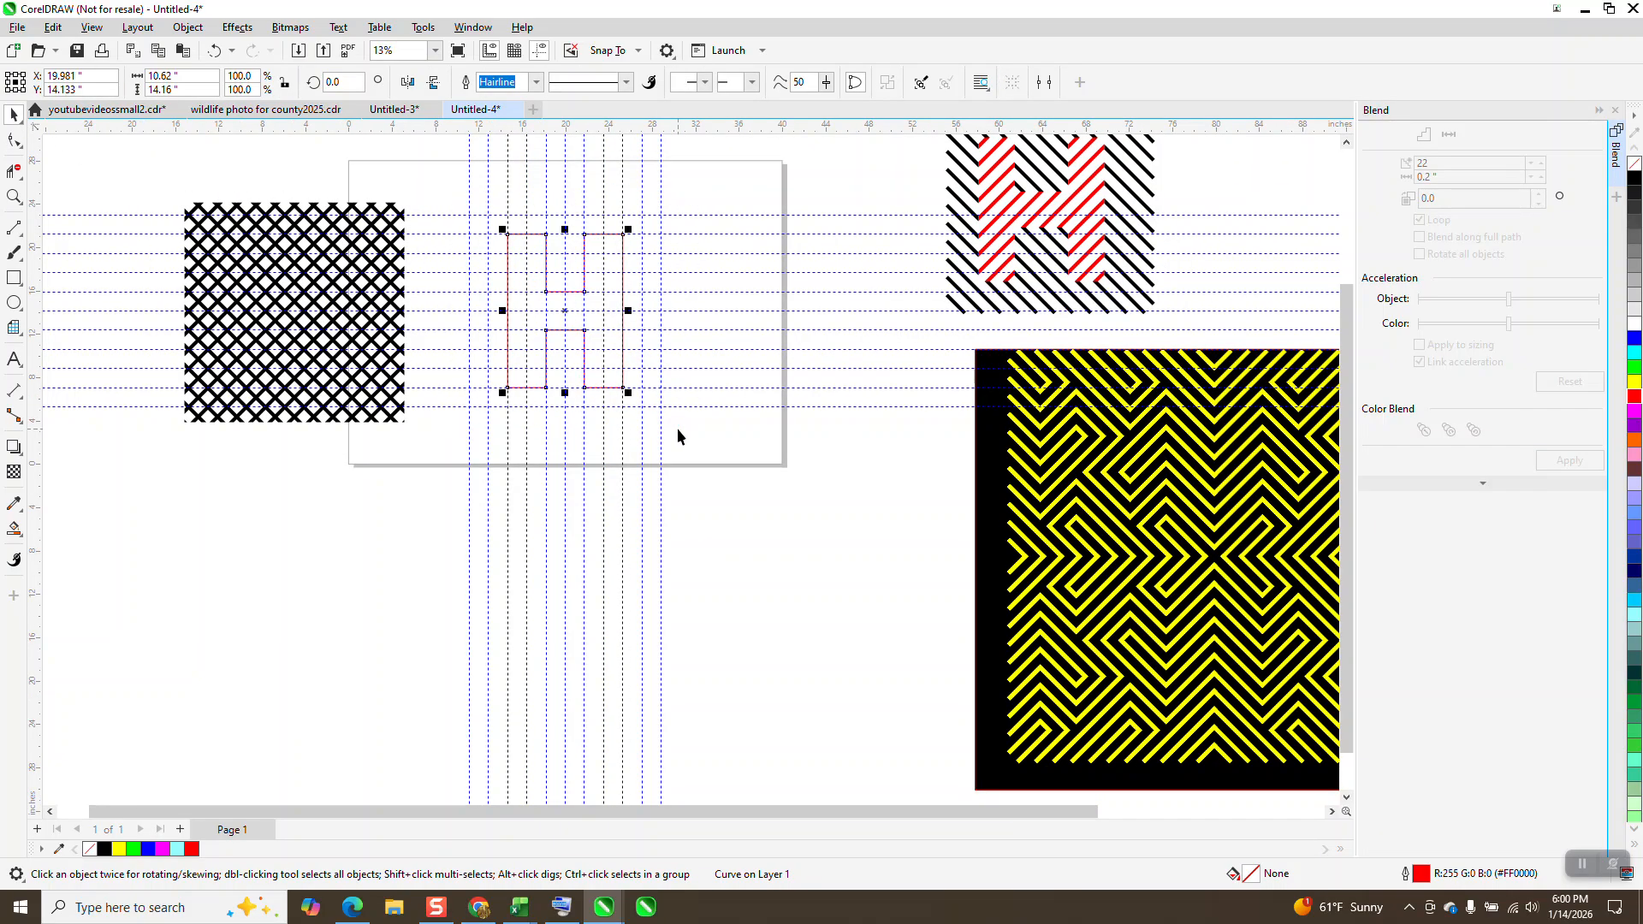
pyautogui.click(1635, 396)
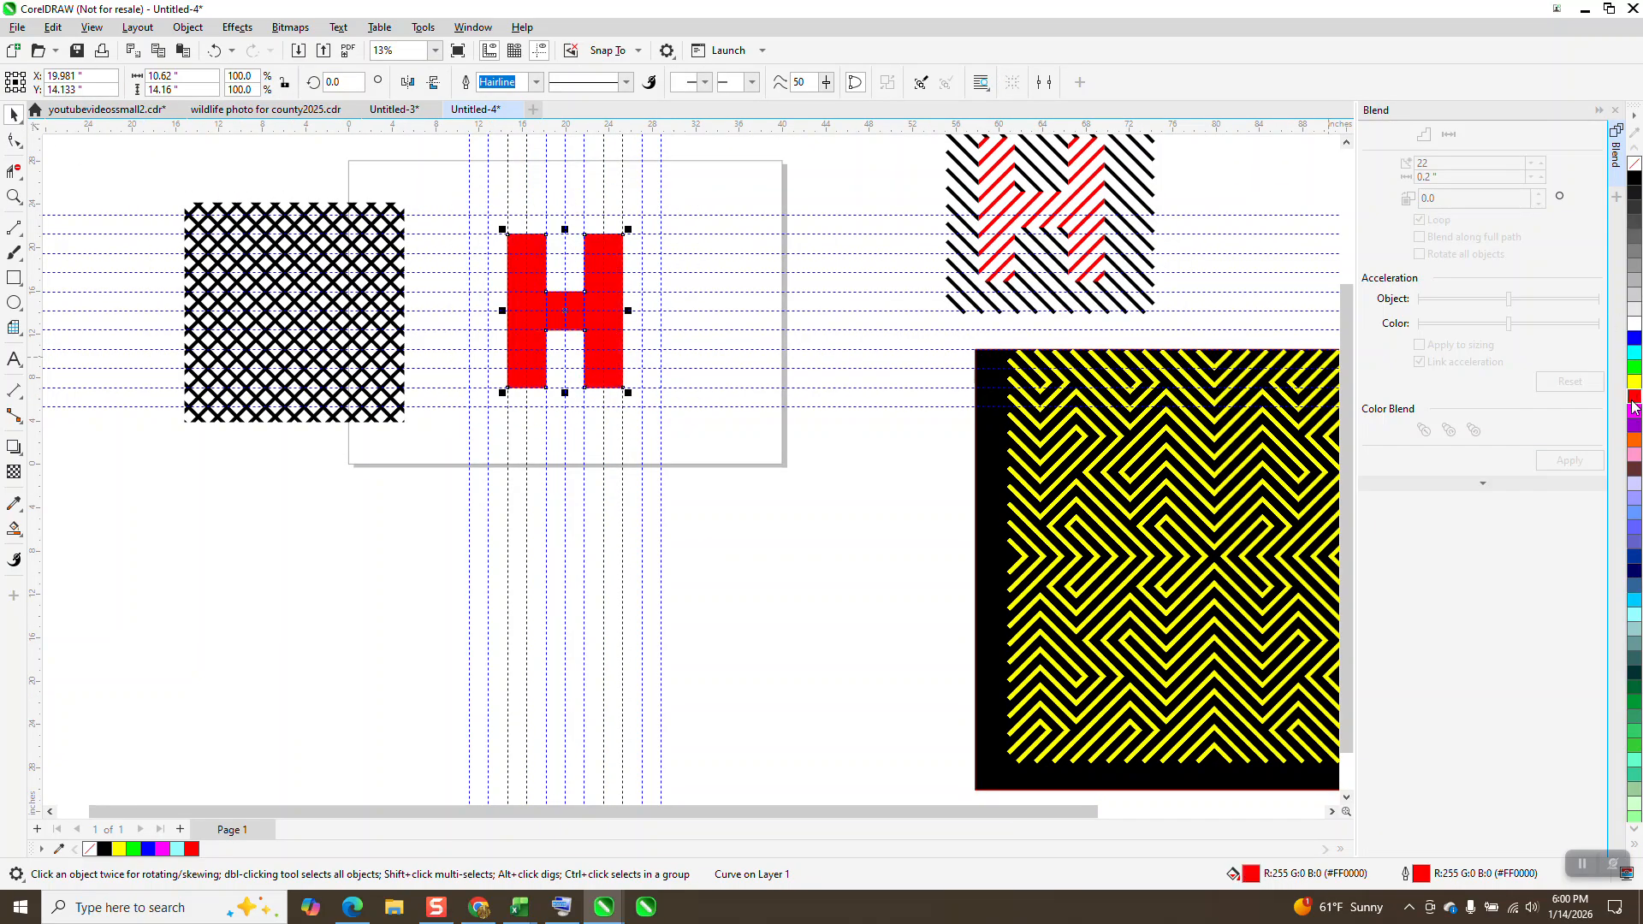
pyautogui.press('Down')
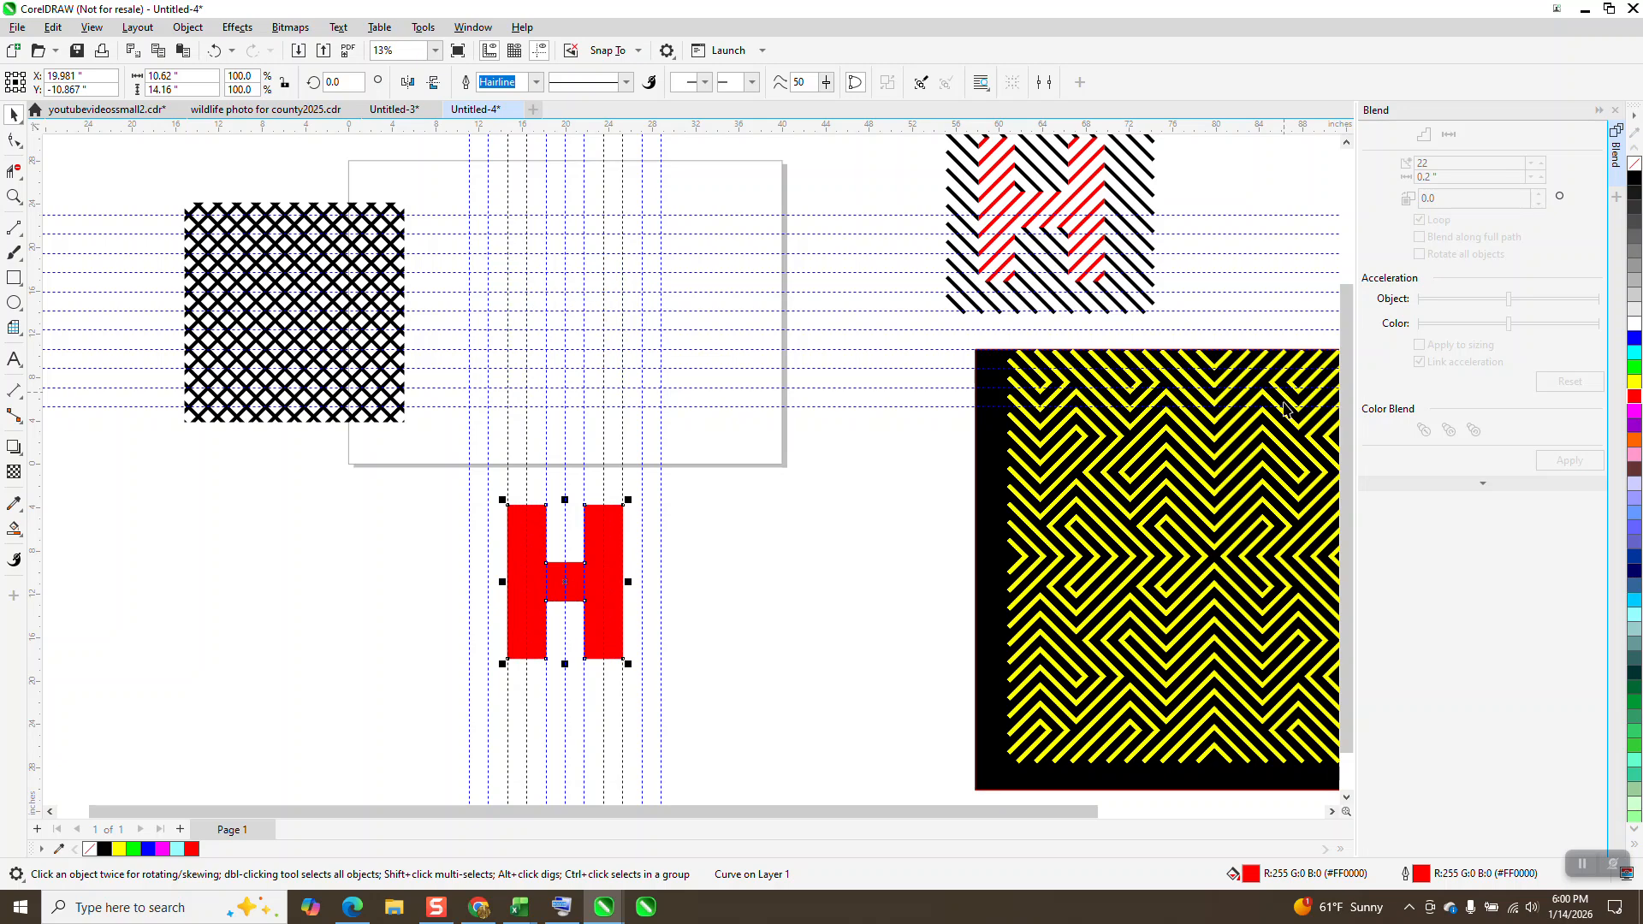
pyautogui.press('Left')
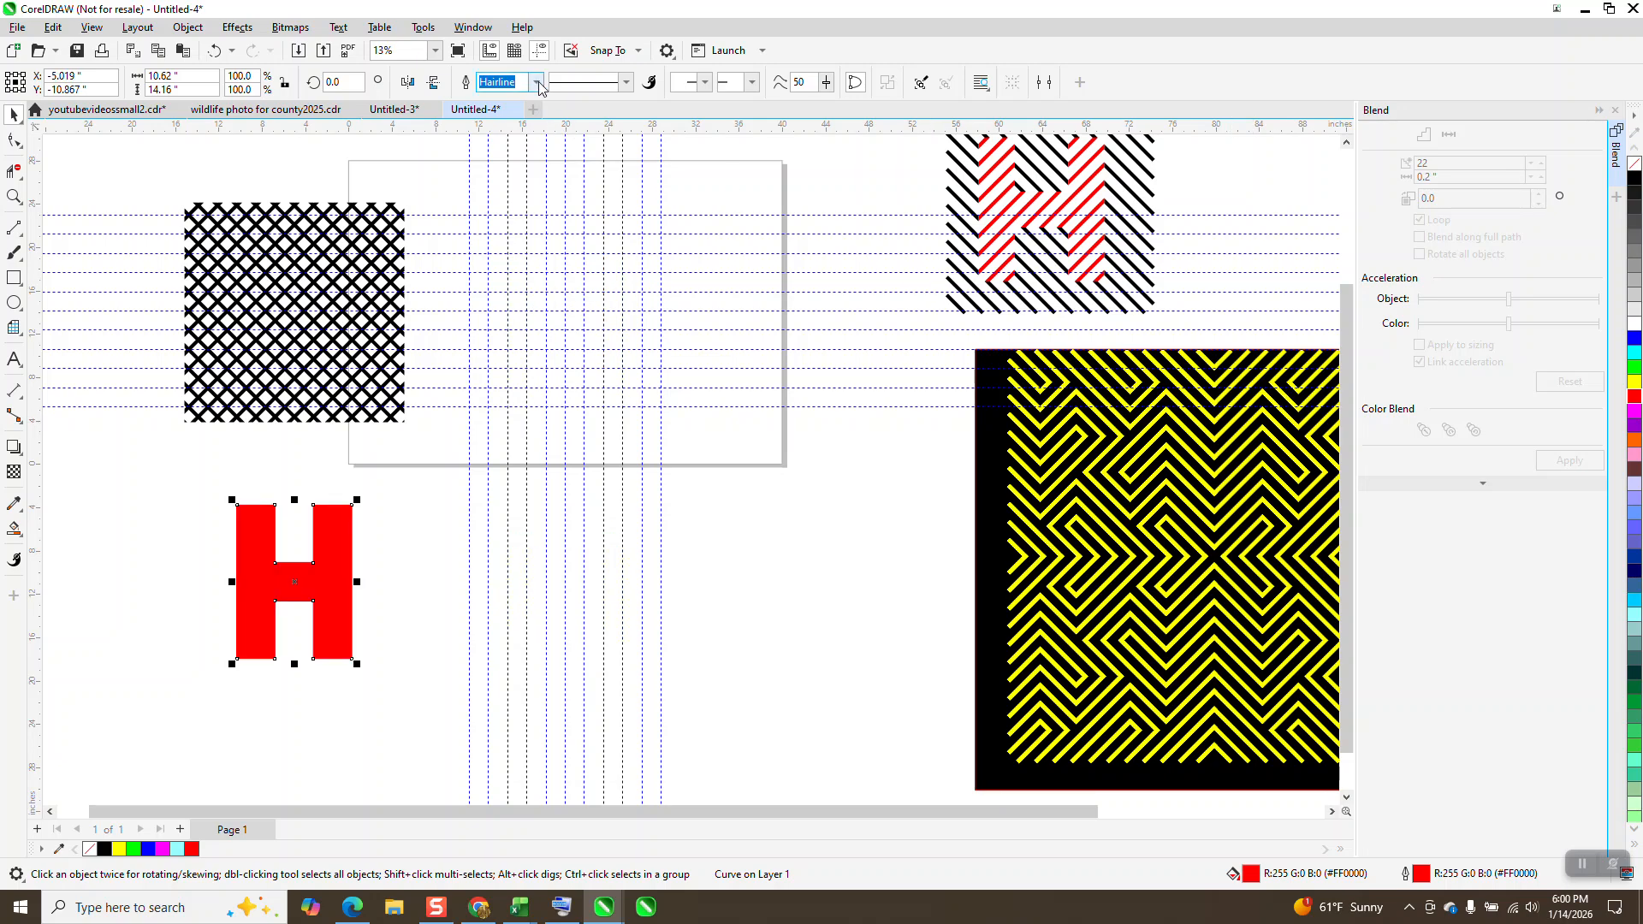
# Step: Hide the guidelines and move the rising set of diagonal lines 25 inches right, back to the page centre
pyautogui.click(540, 51)
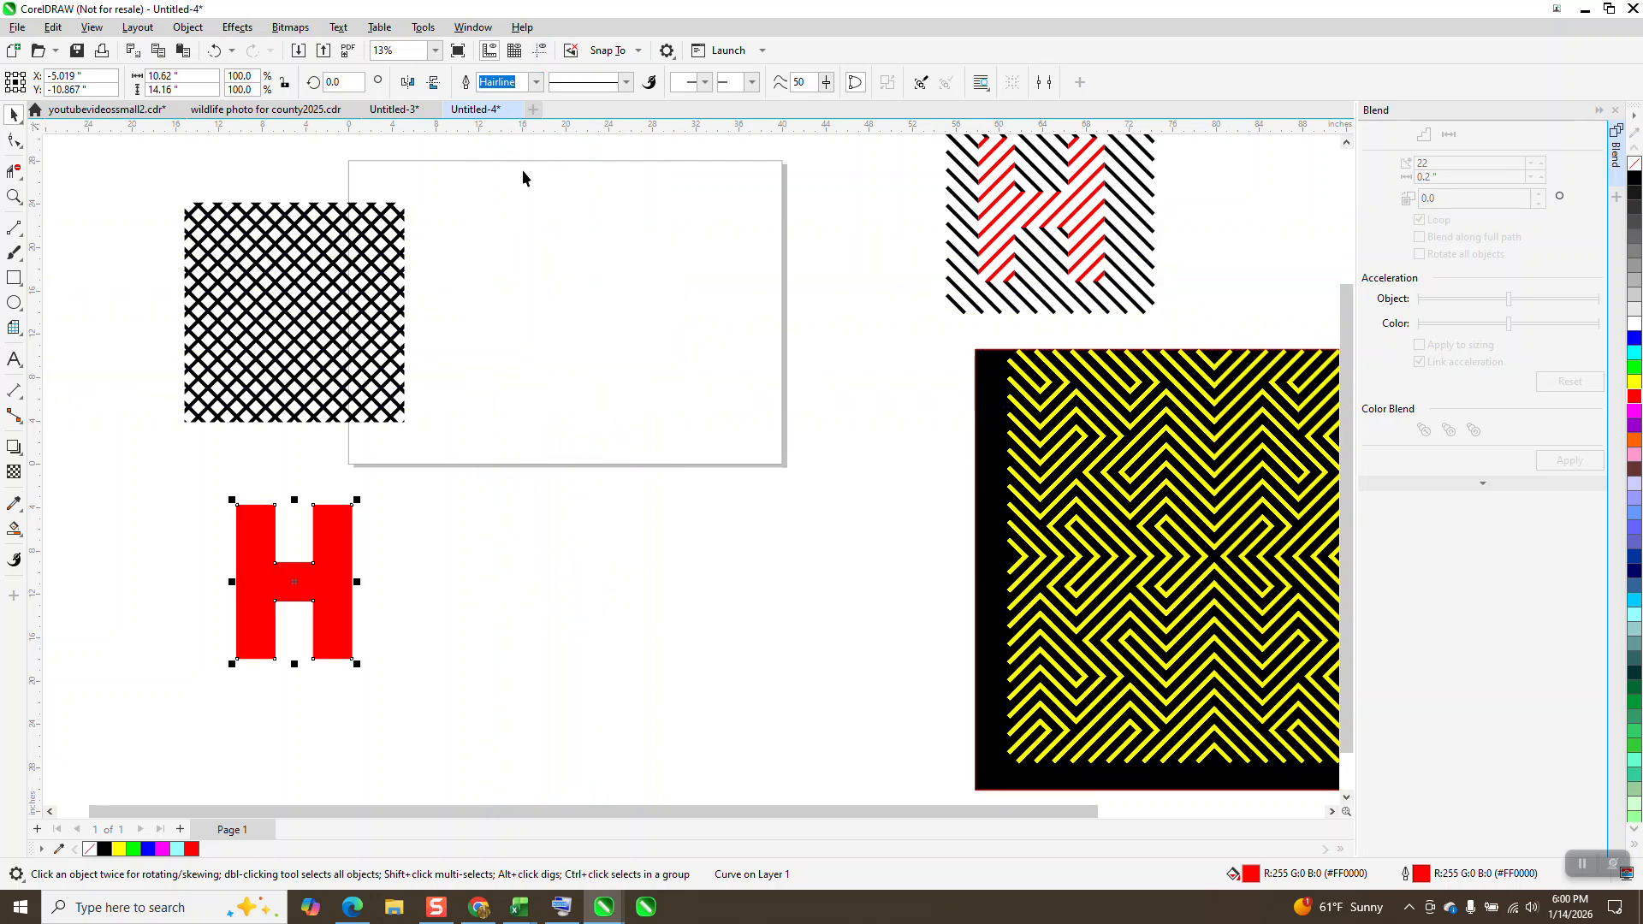
pyautogui.click(404, 223)
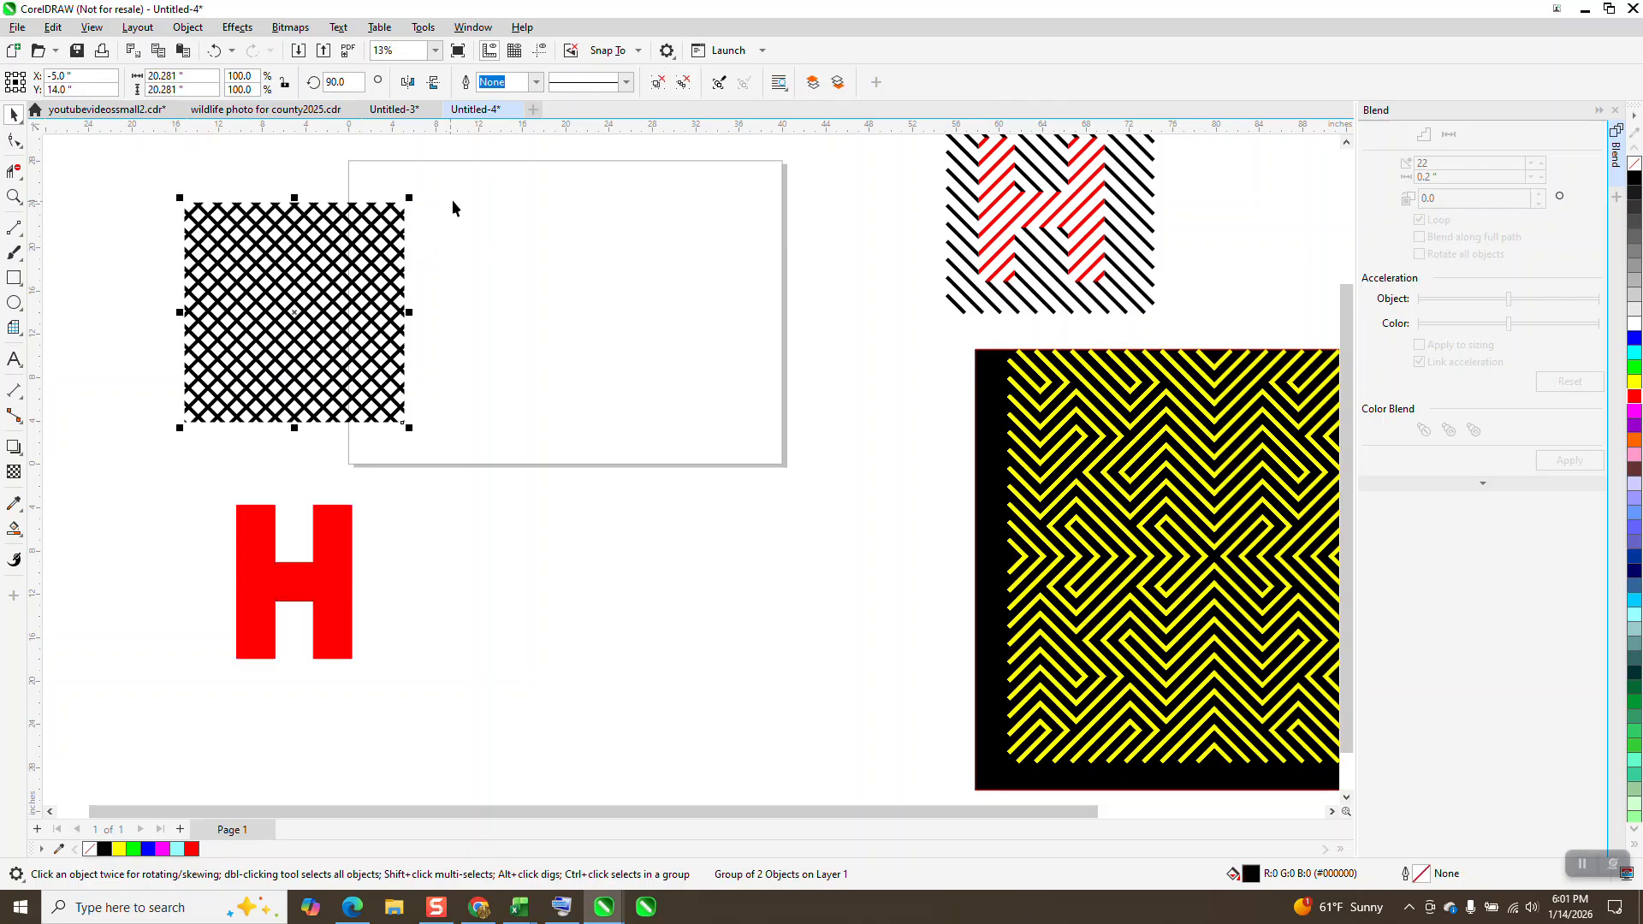
pyautogui.press('p')
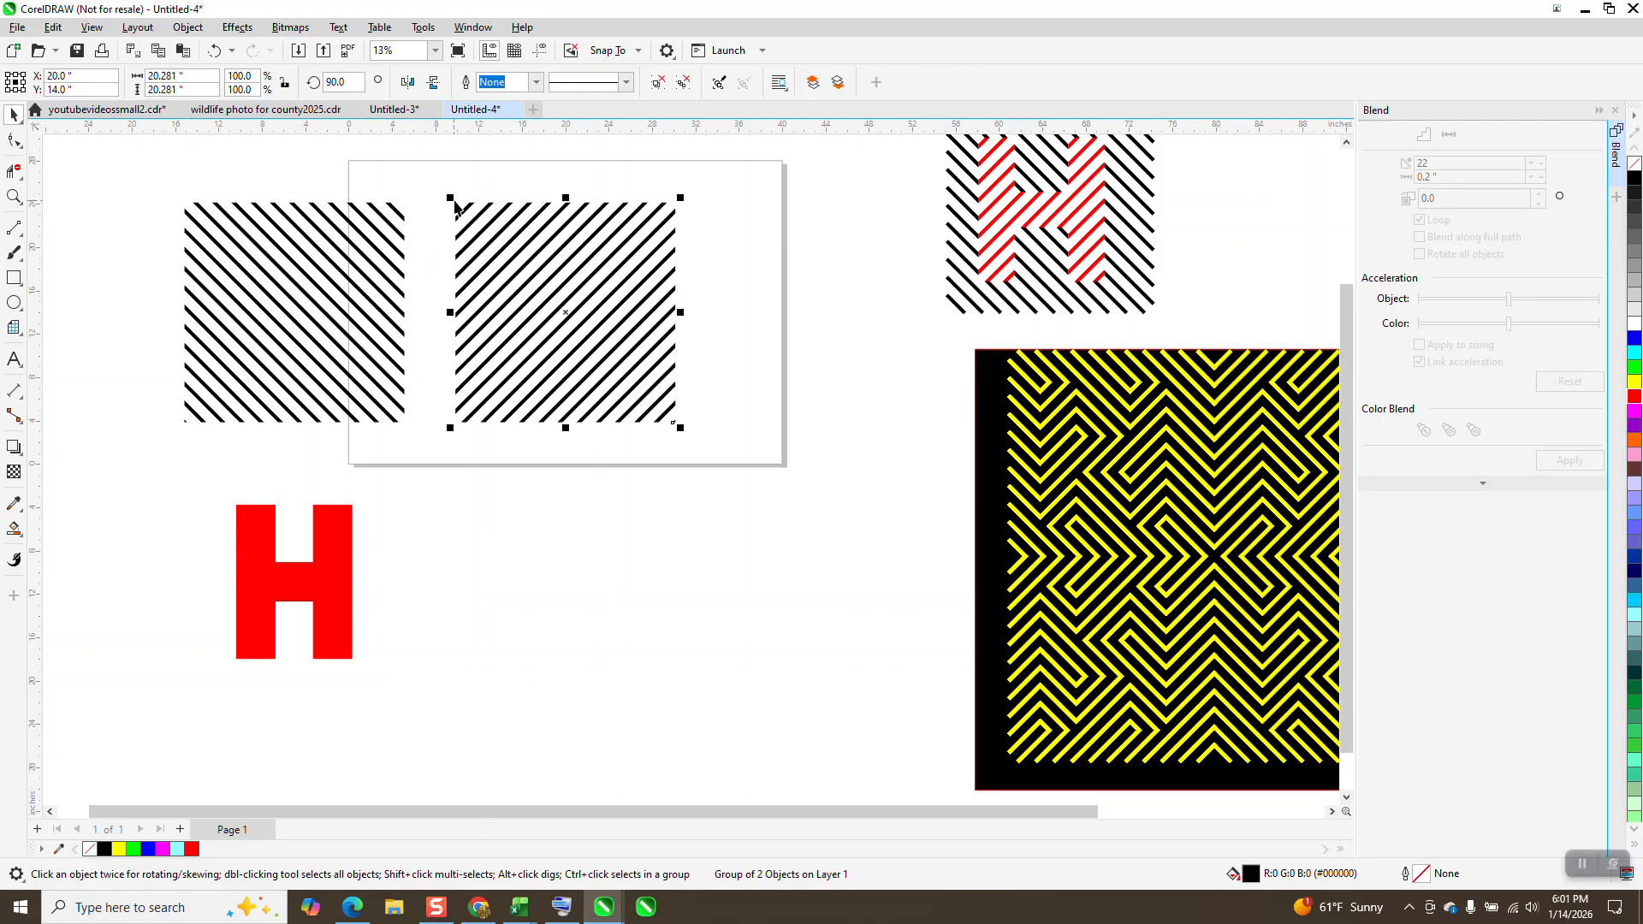
# Step: Duplicate the red H 25 inches to the right and move the copy 25 inches up onto the rising diagonal lines
pyautogui.click(334, 521)
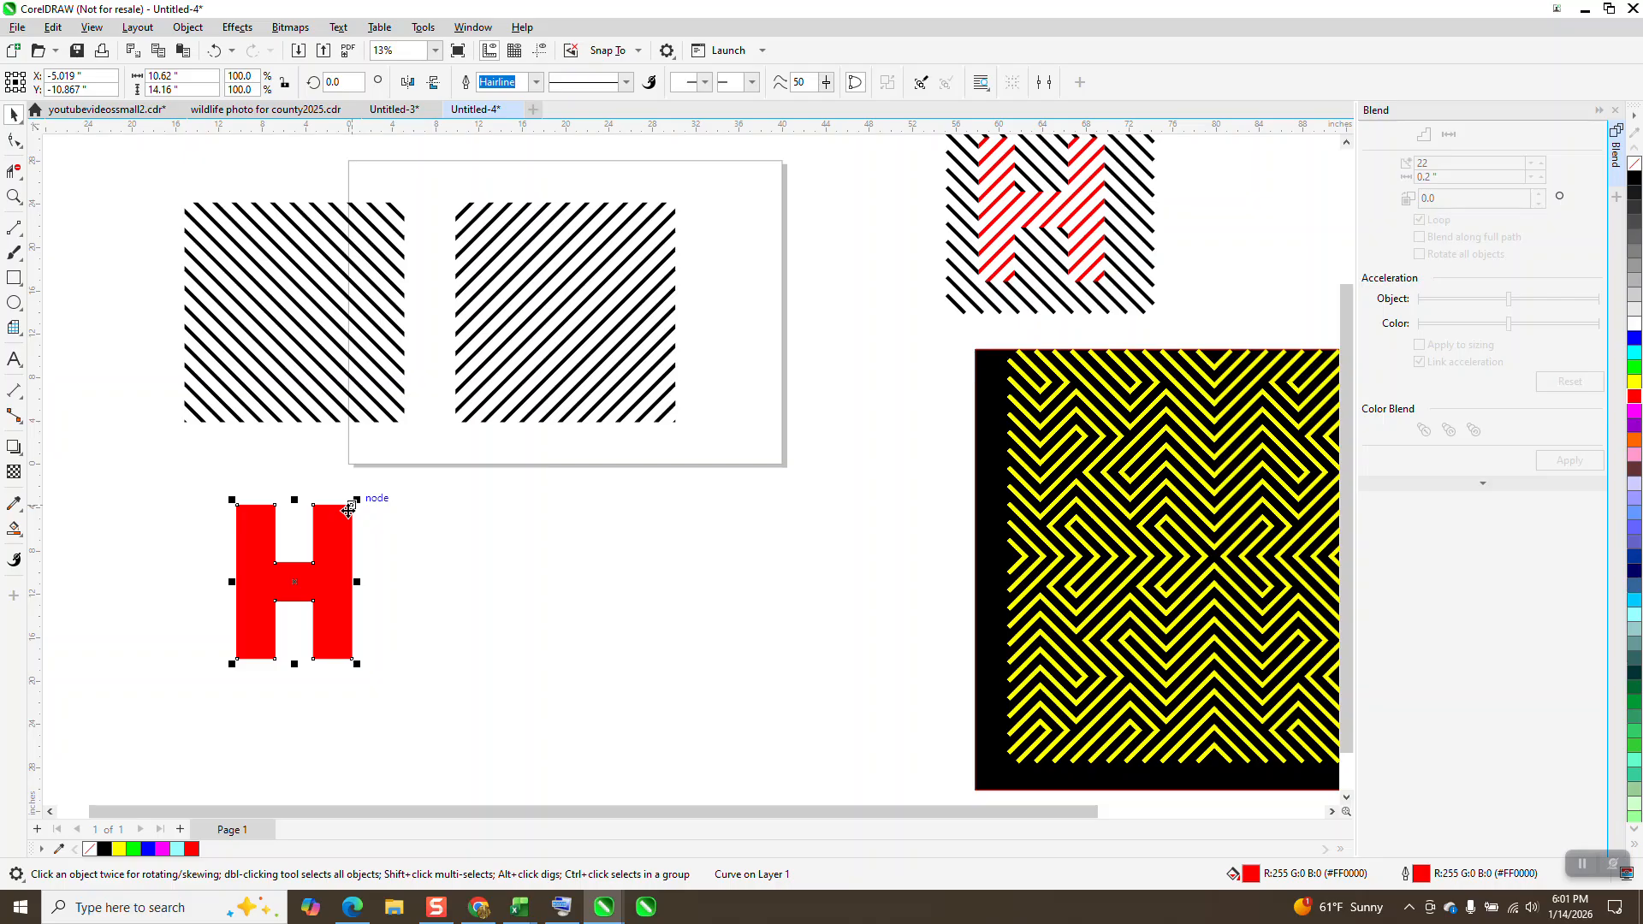
pyautogui.hotkey('ctrl', 'd')
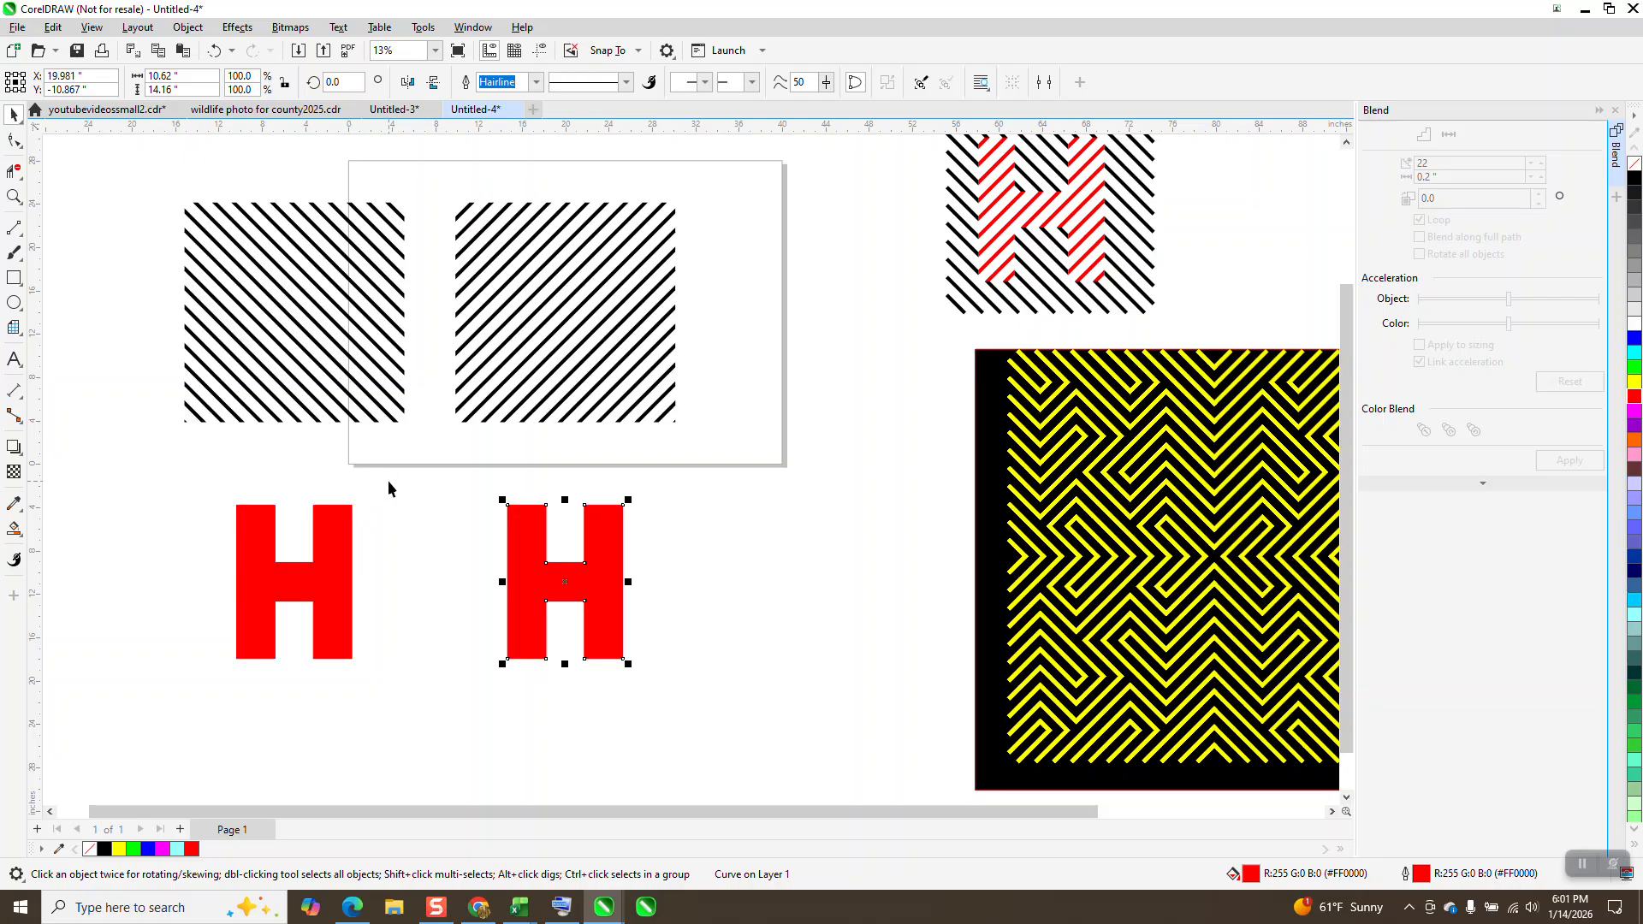
pyautogui.press('p')
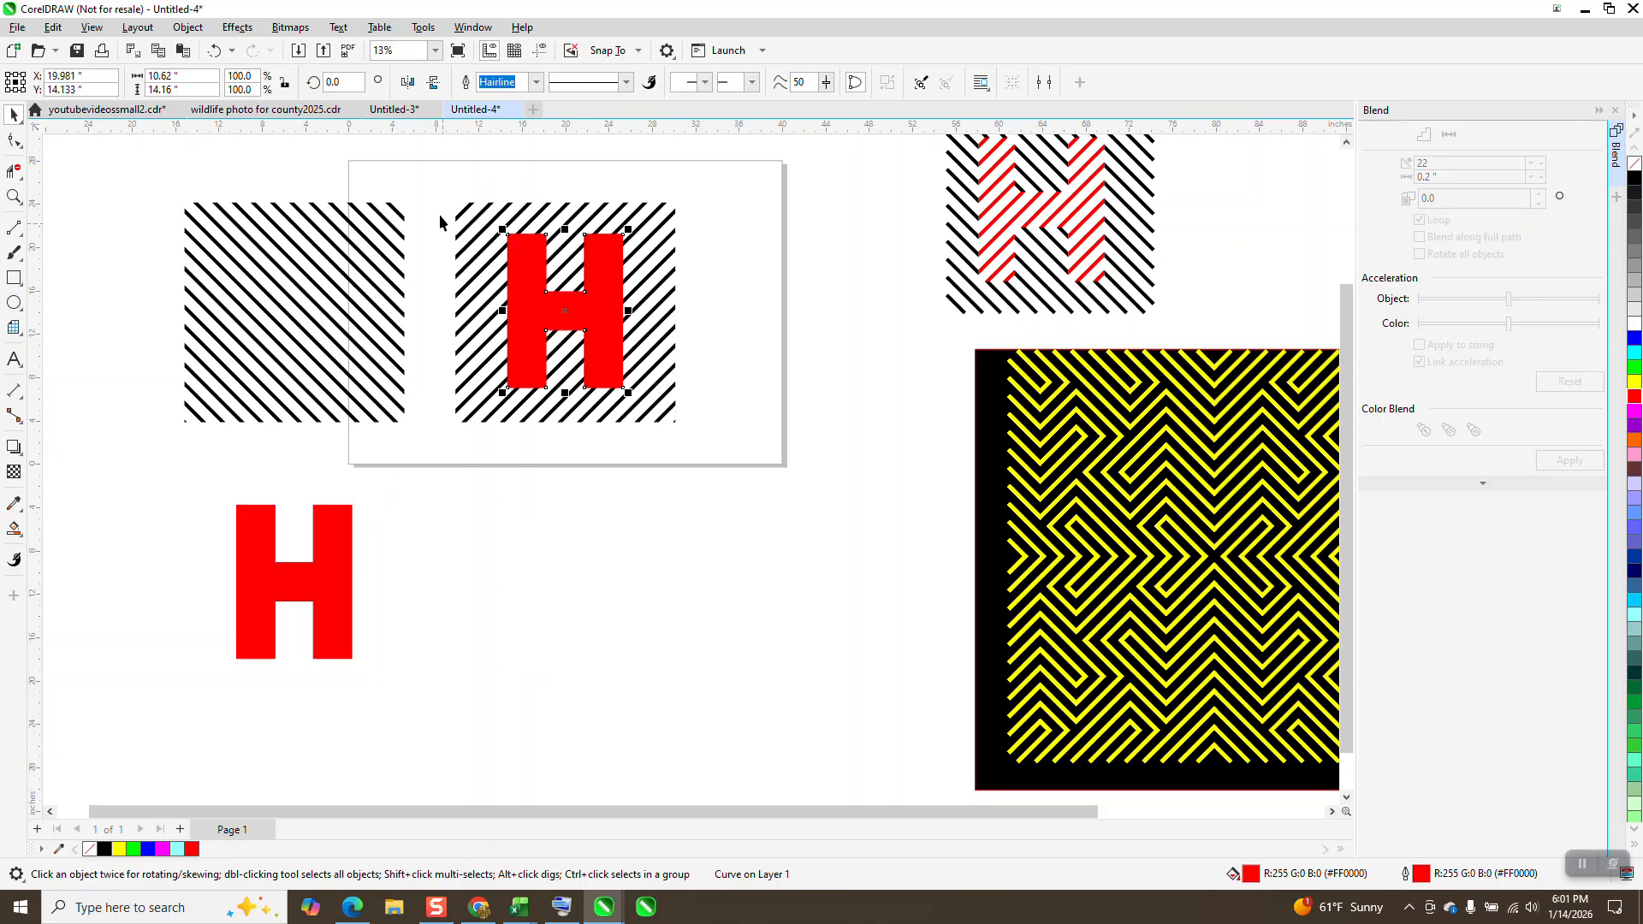
# Step: Cut the red H copy out of the rising diagonal lines with Back minus front
pyautogui.moveTo(431, 190); pyautogui.dragTo(753, 464)
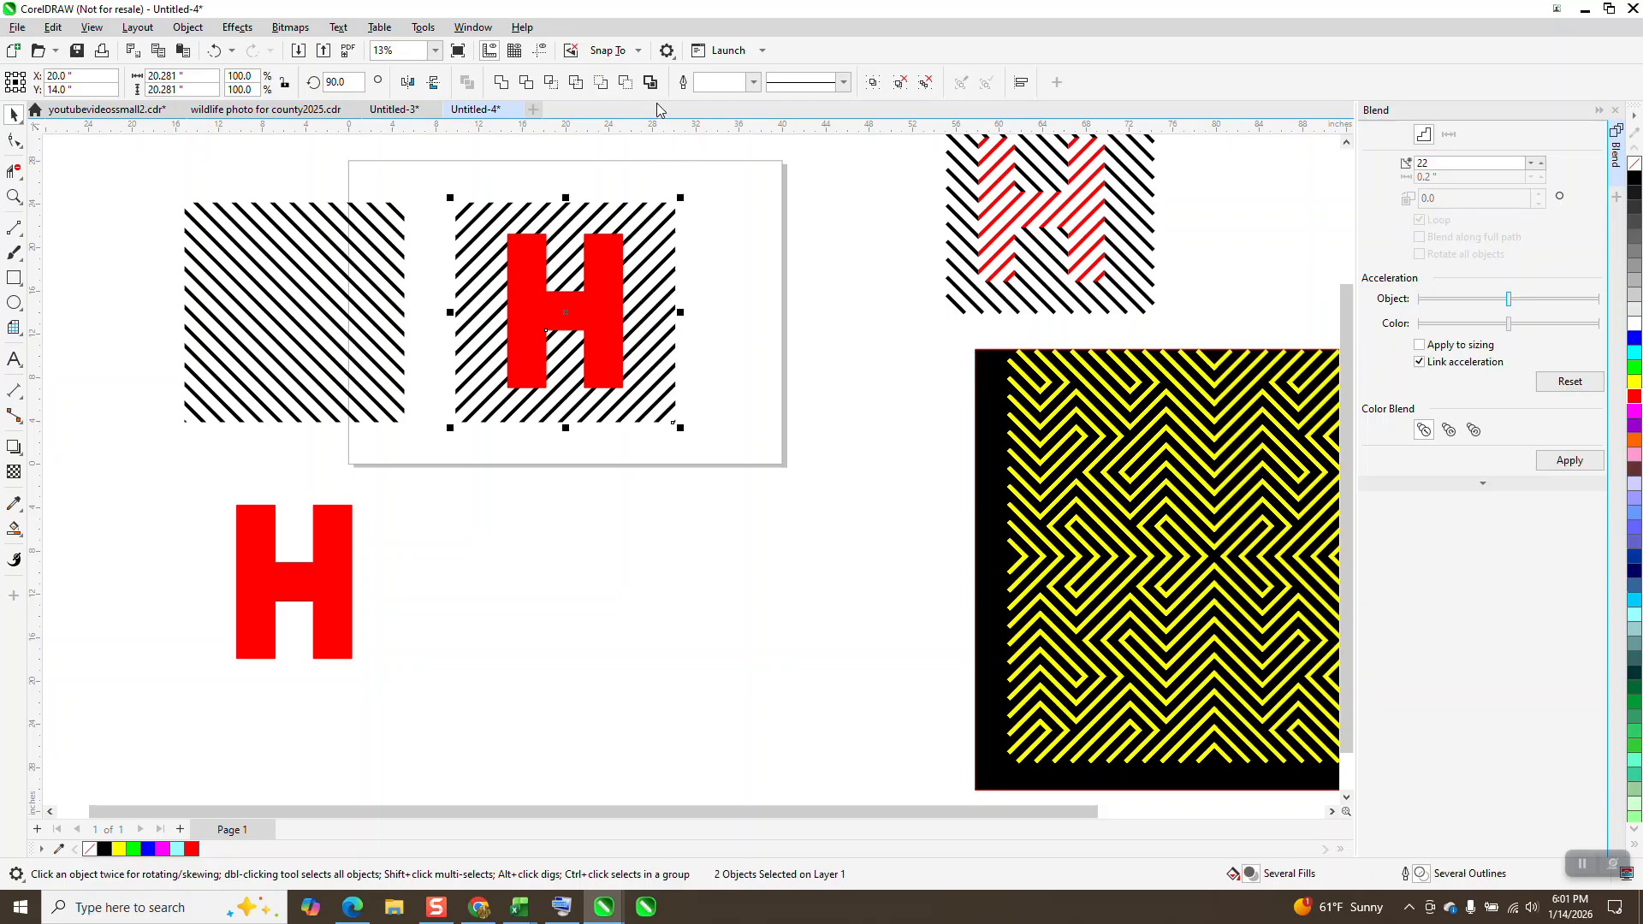
pyautogui.click(603, 83)
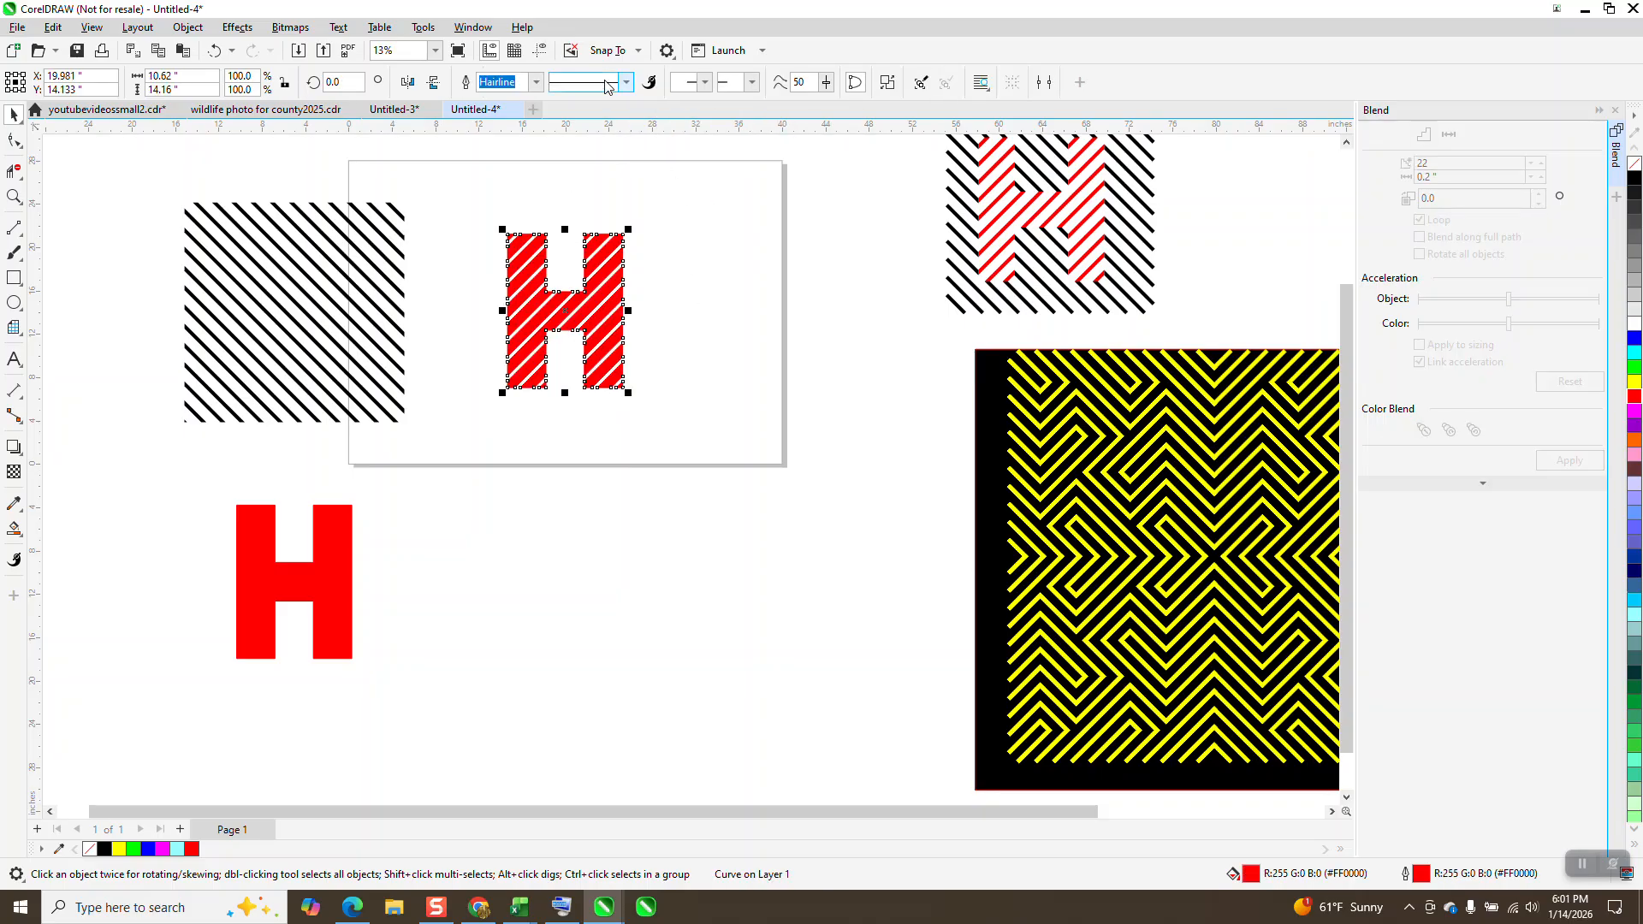
pyautogui.click(219, 51)
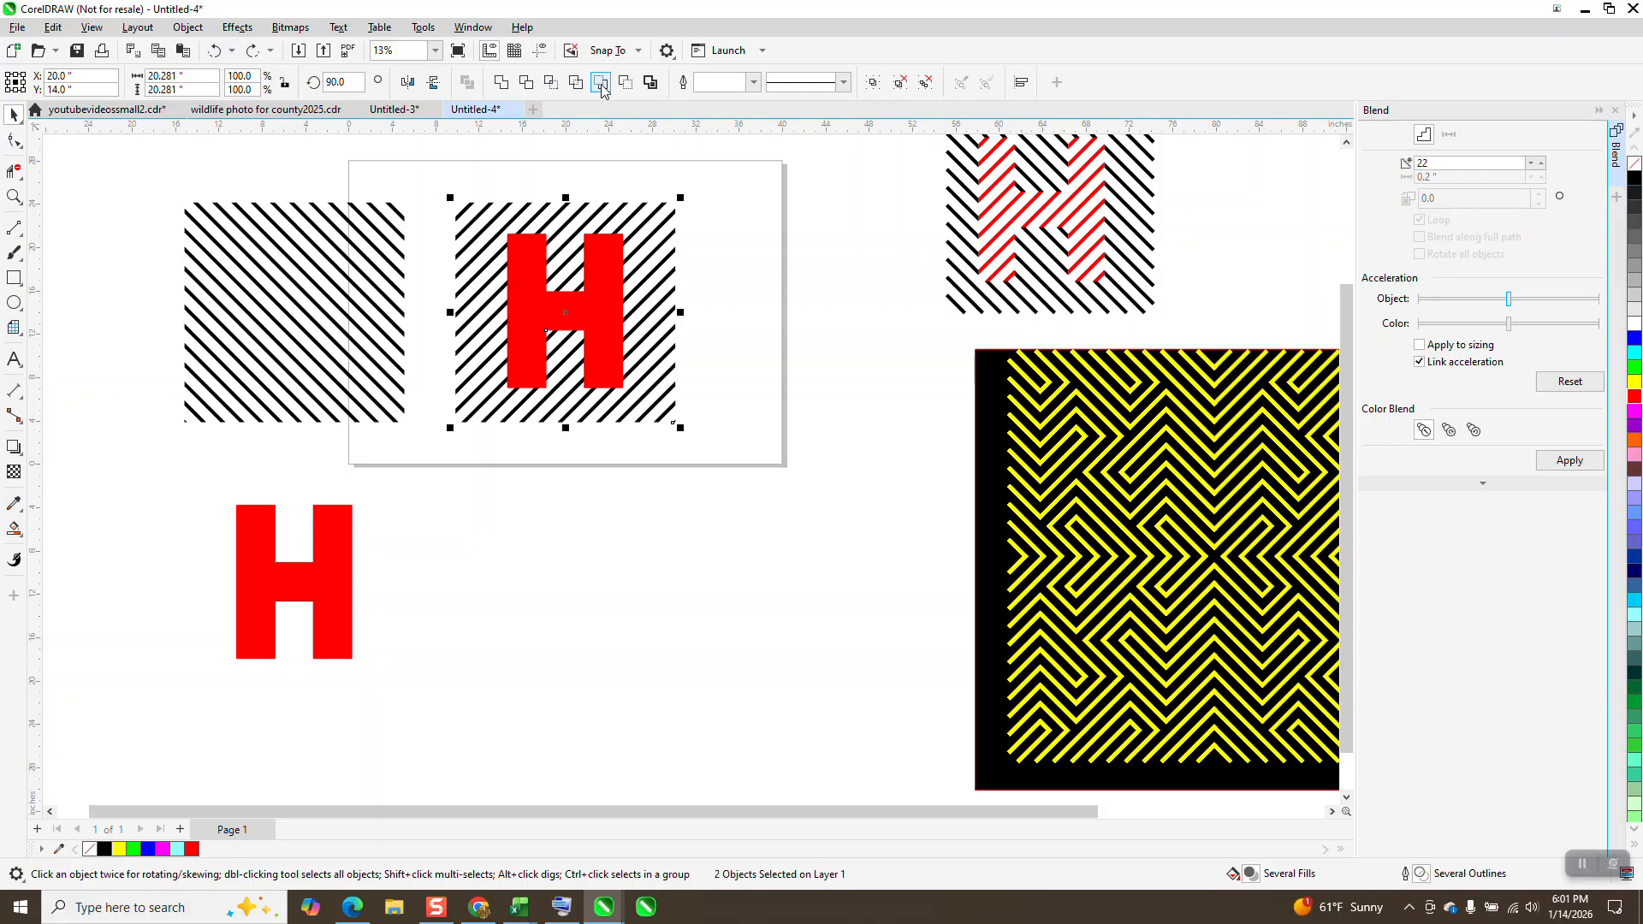
pyautogui.click(628, 85)
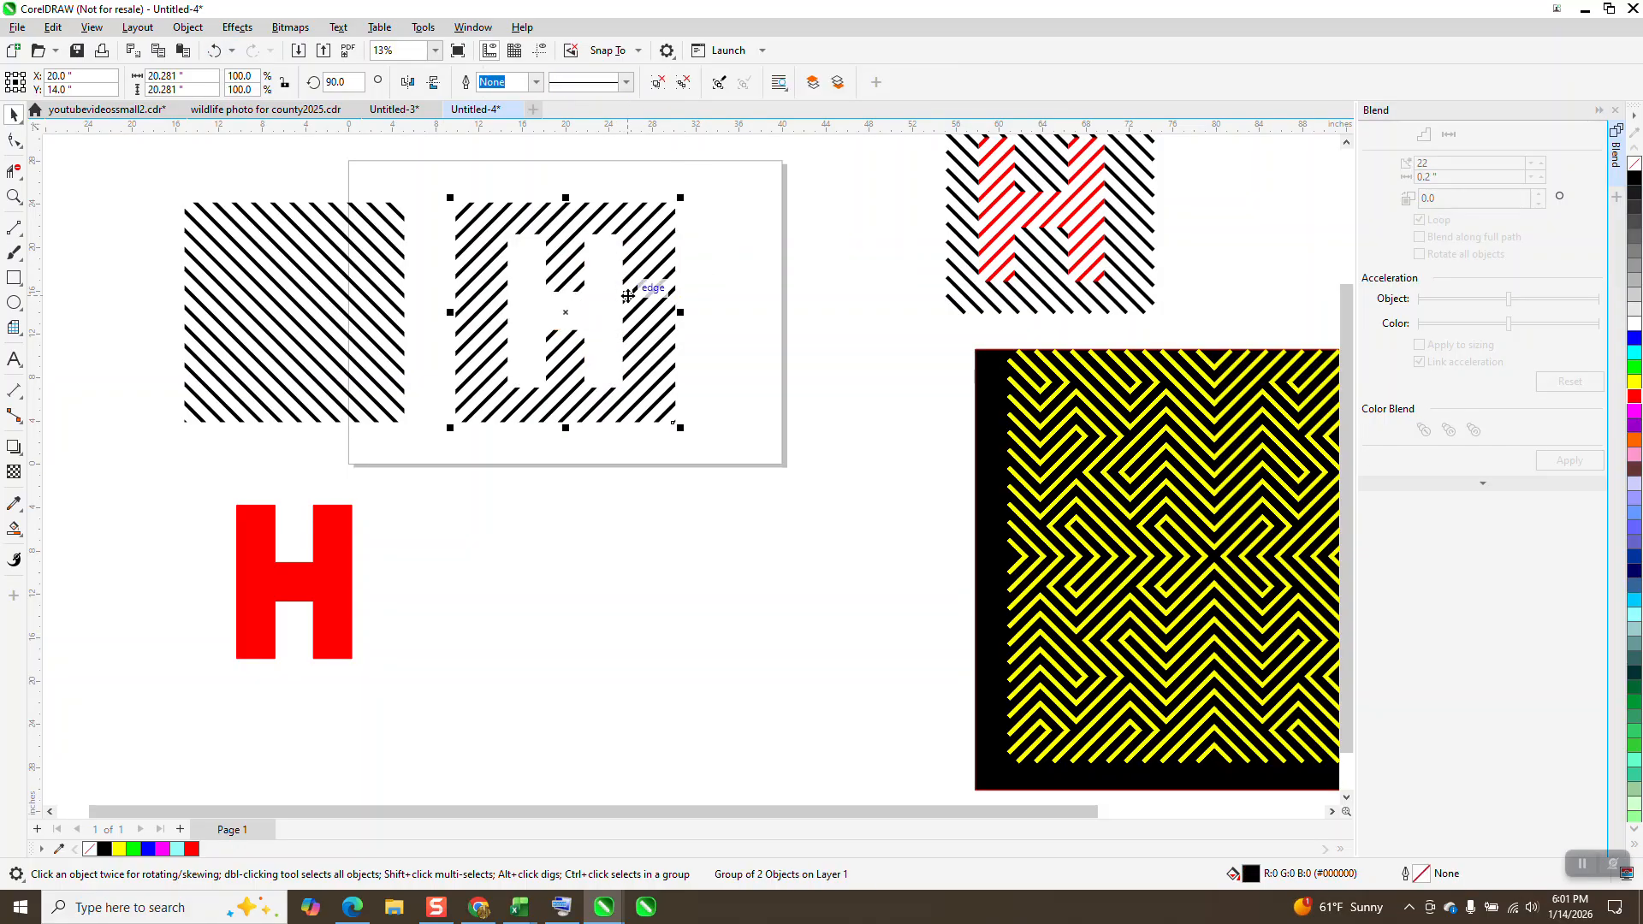
# Step: Move the remaining red H 25 inches up onto the falling diagonal lines
pyautogui.click(342, 522)
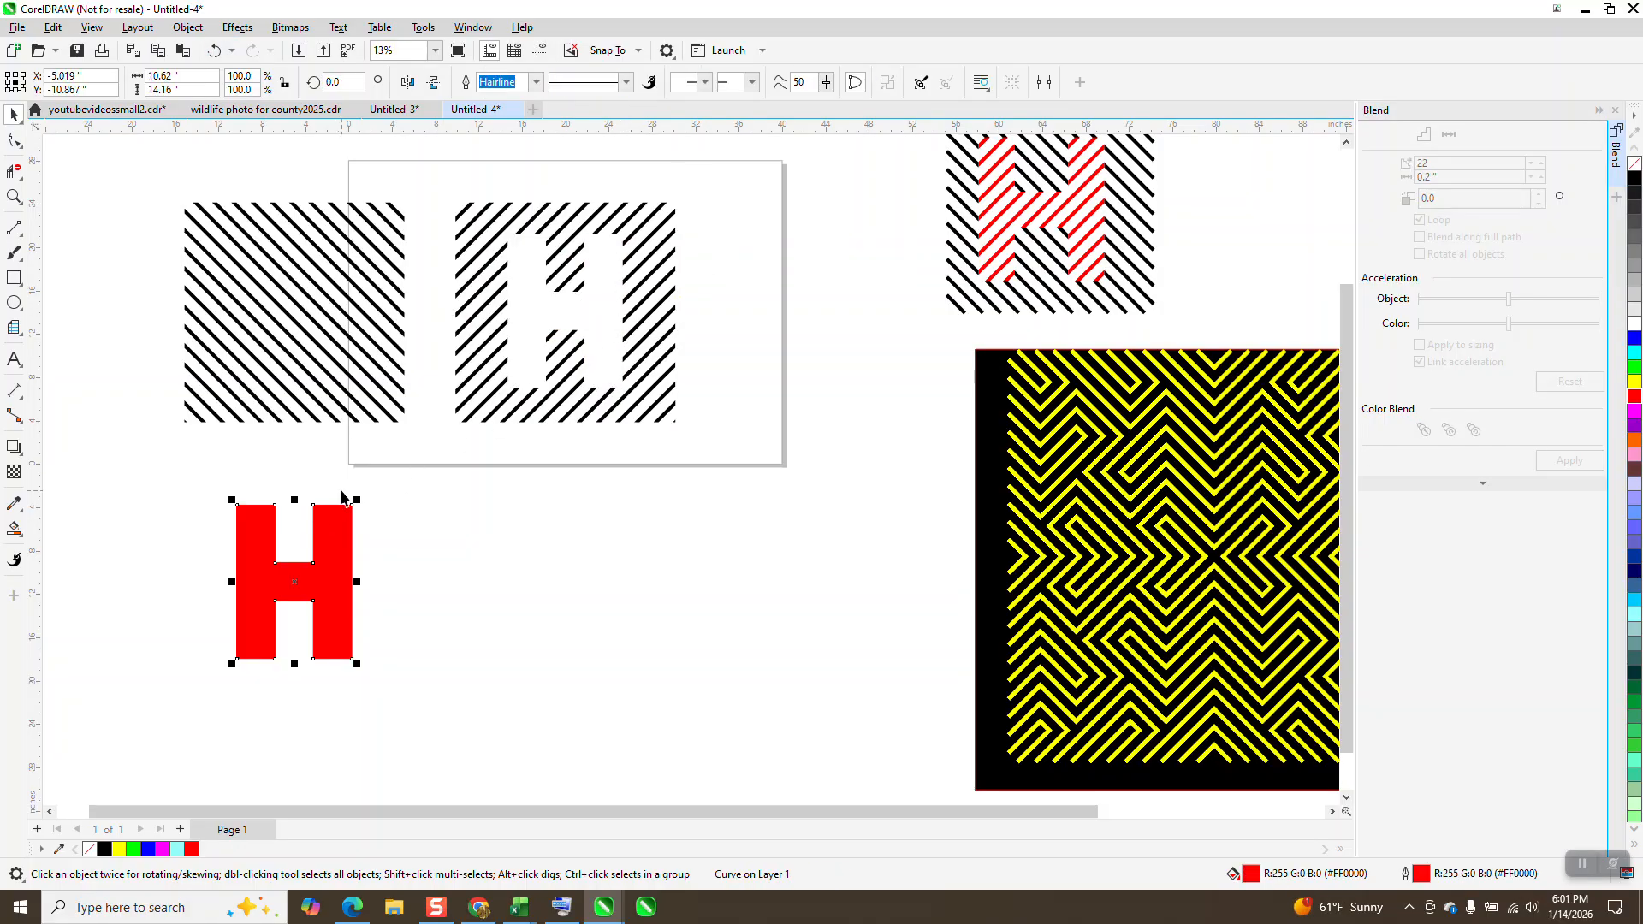
pyautogui.press('c')
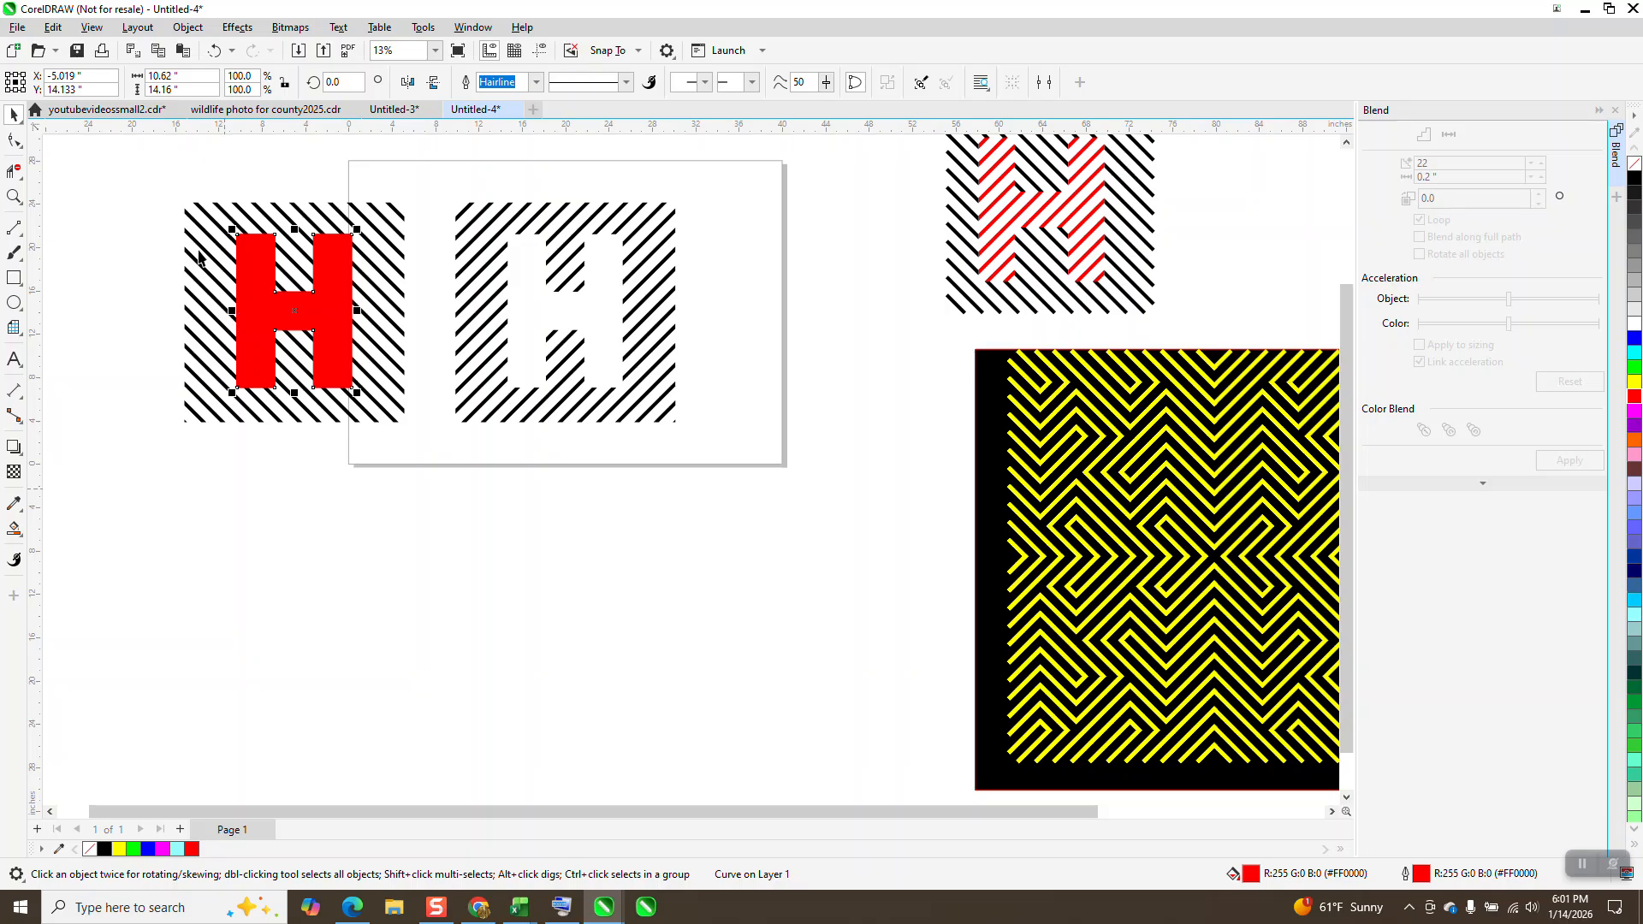
# Step: Intersect the red H with the falling diagonal lines and move the resulting H-shaped line piece 25 inches down
pyautogui.moveTo(146, 181); pyautogui.dragTo(466, 455)
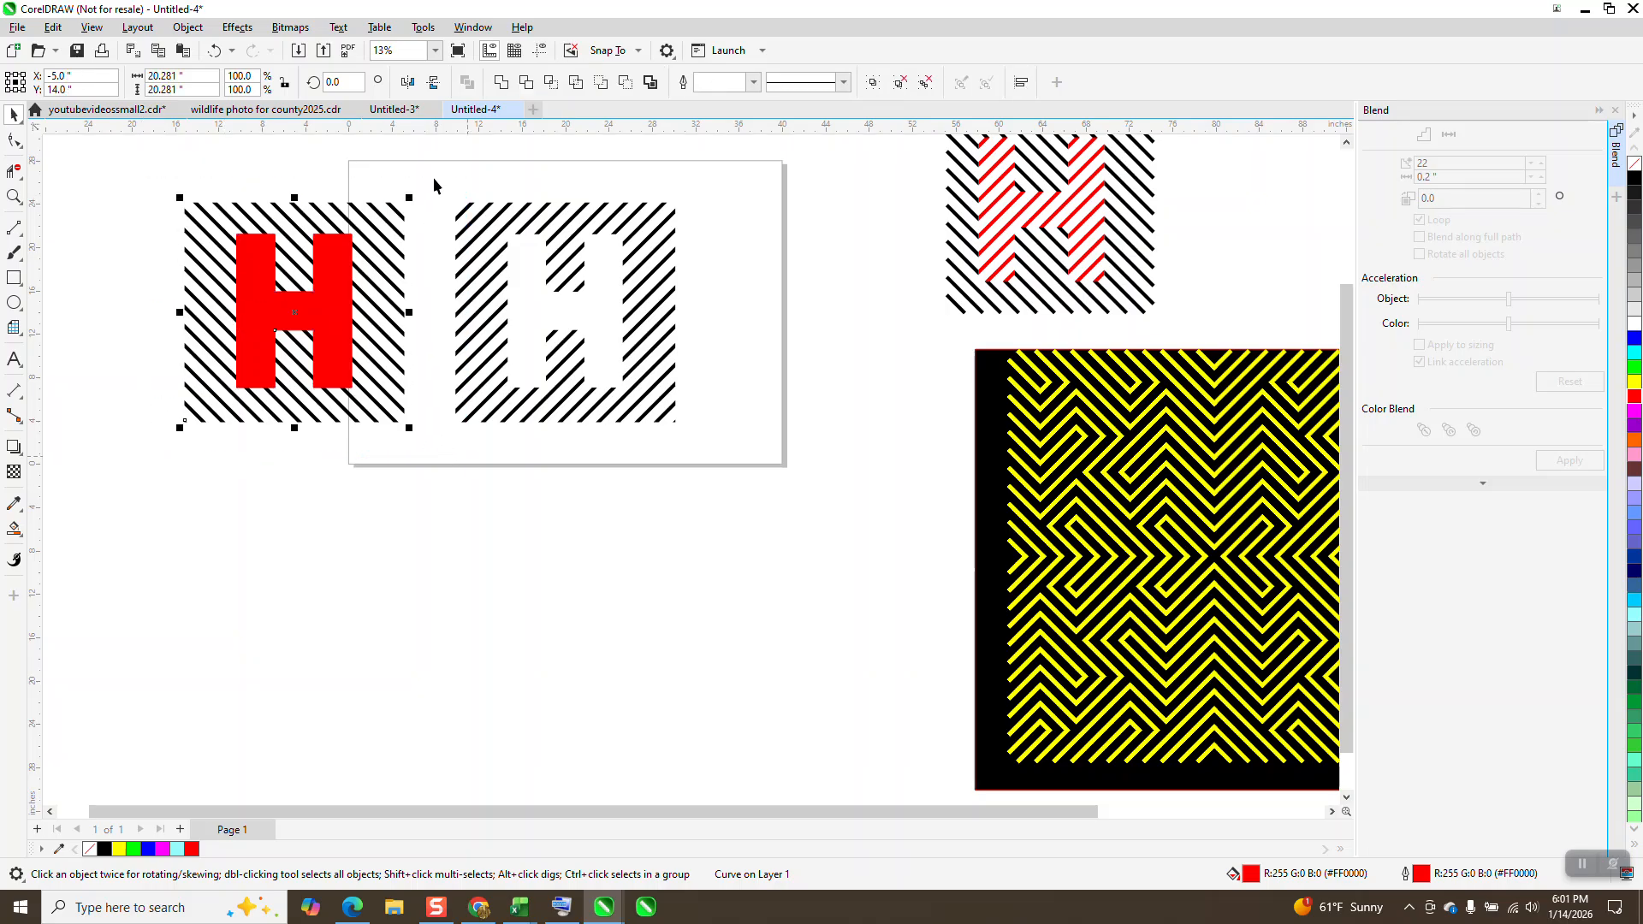
pyautogui.click(550, 82)
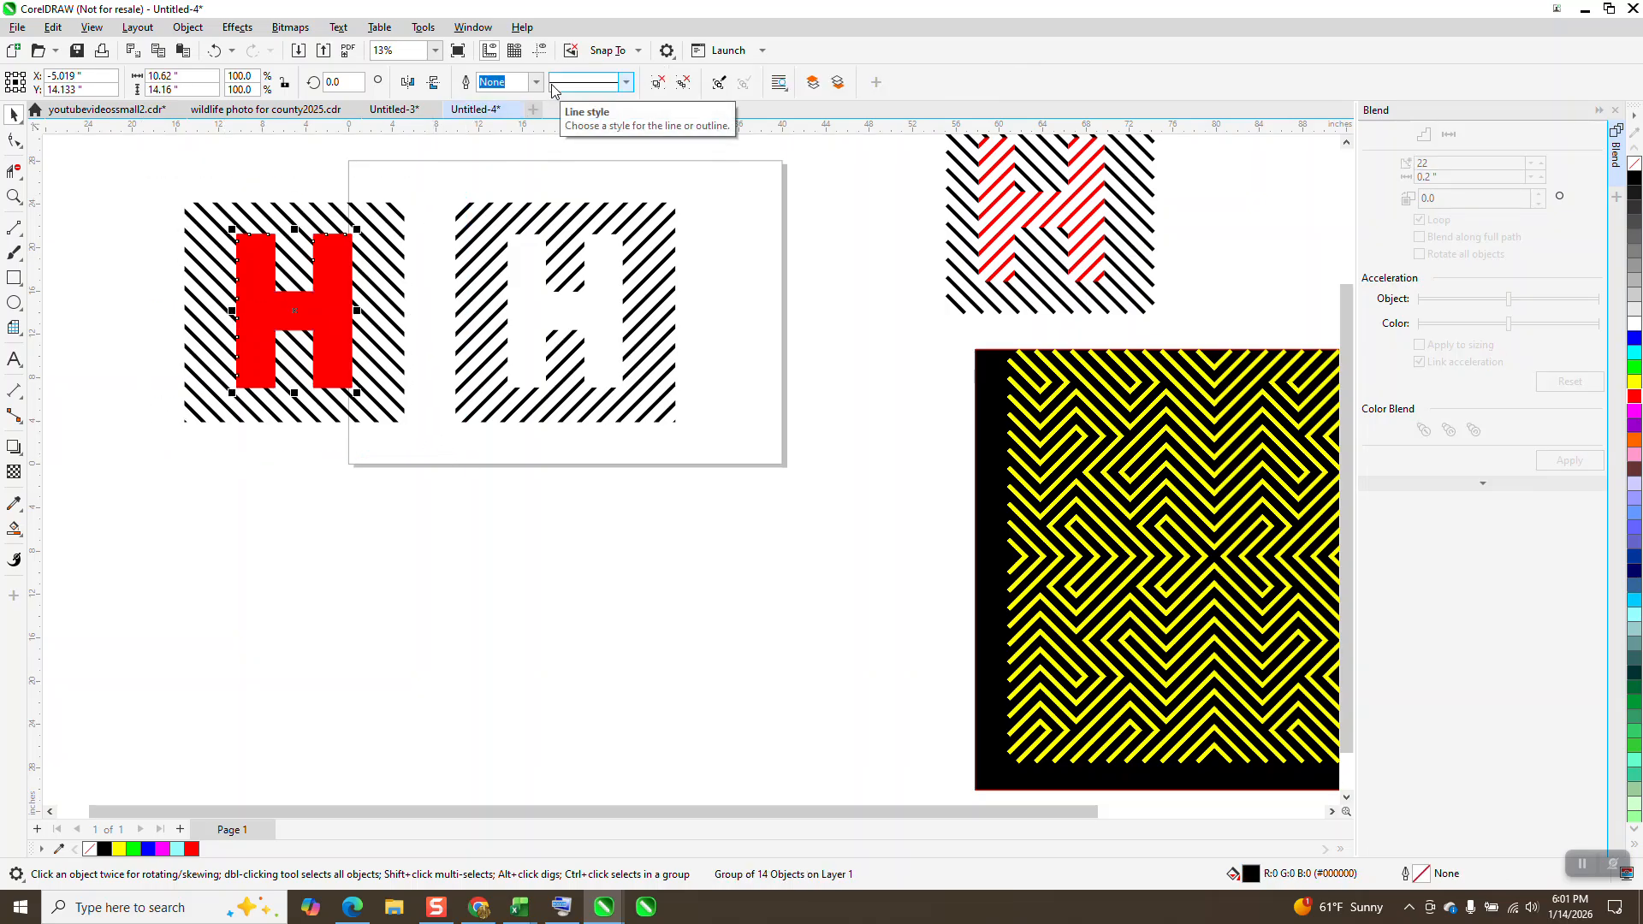
pyautogui.press('Down')
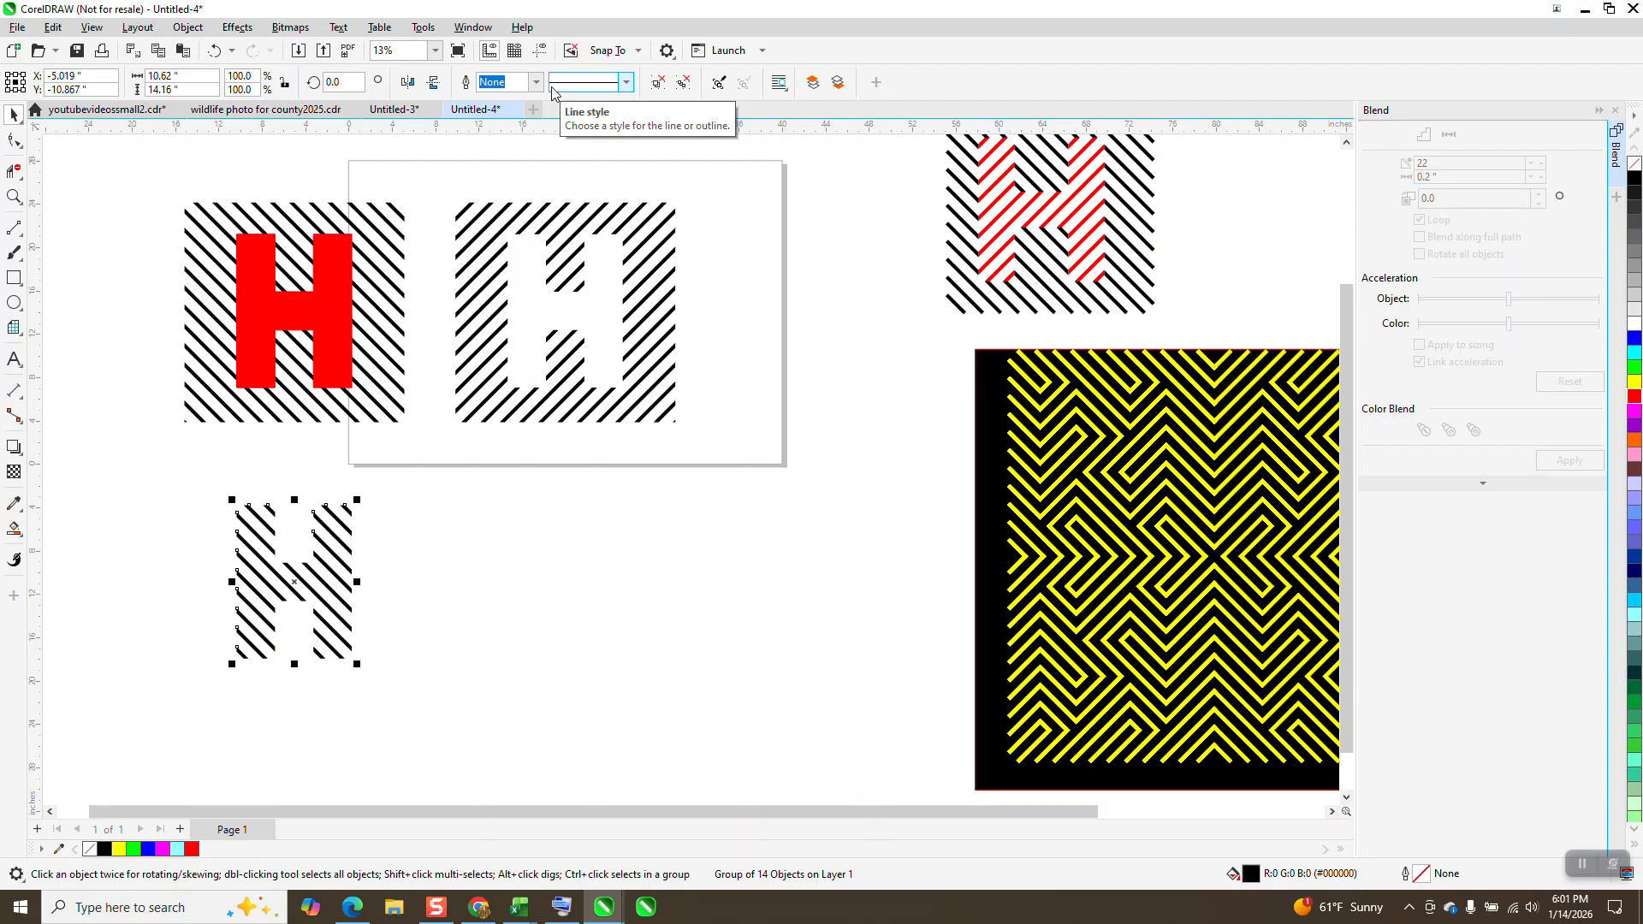
# Step: Move the H-shaped line piece 25 inches right and 25 inches up into the gap in the rising lines, and fill it red
pyautogui.press('Right')
pyautogui.press('Up')
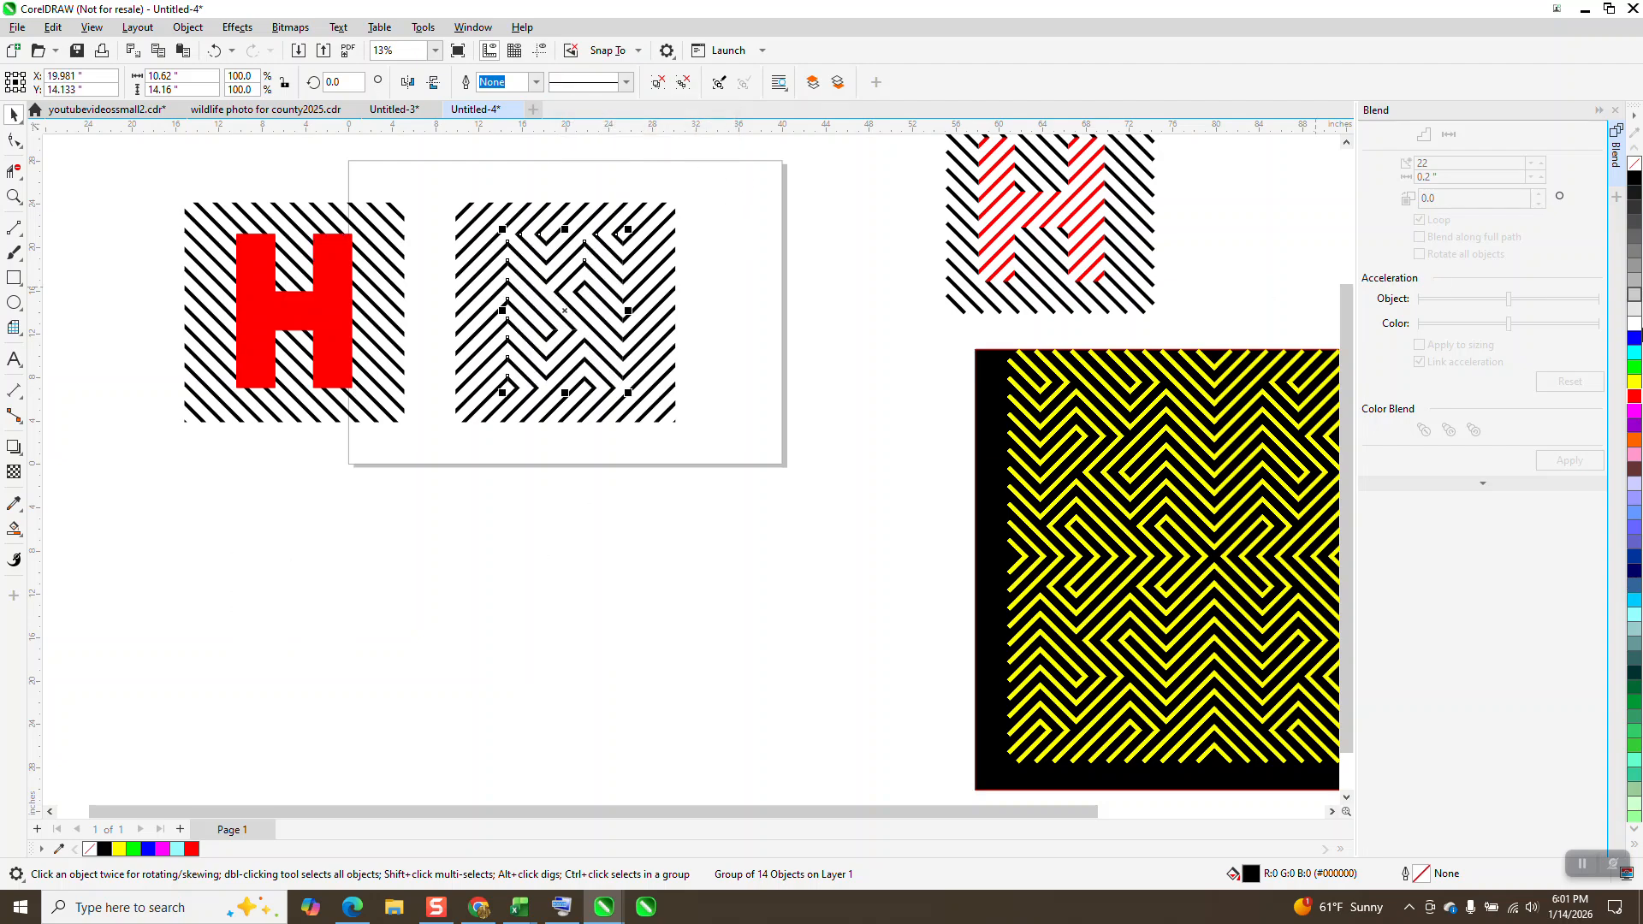
pyautogui.click(1634, 397)
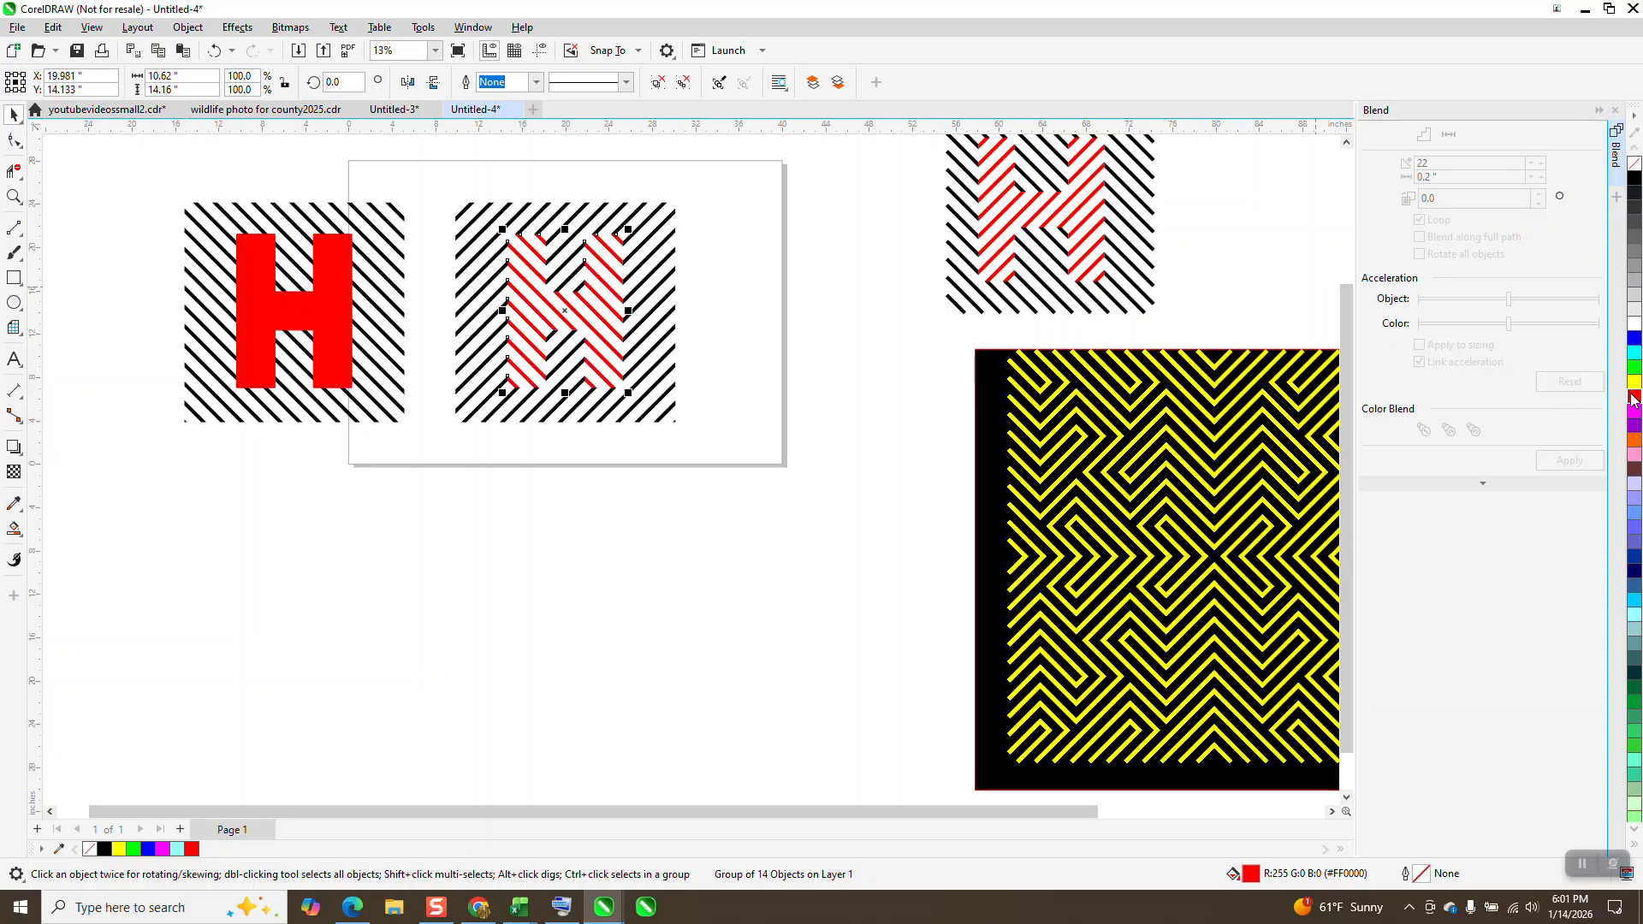
# Step: Examine how the red H lines meet the black diagonals, and compare the design with the earlier H sample and the yellow-on-black pattern
pyautogui.click(14, 196)
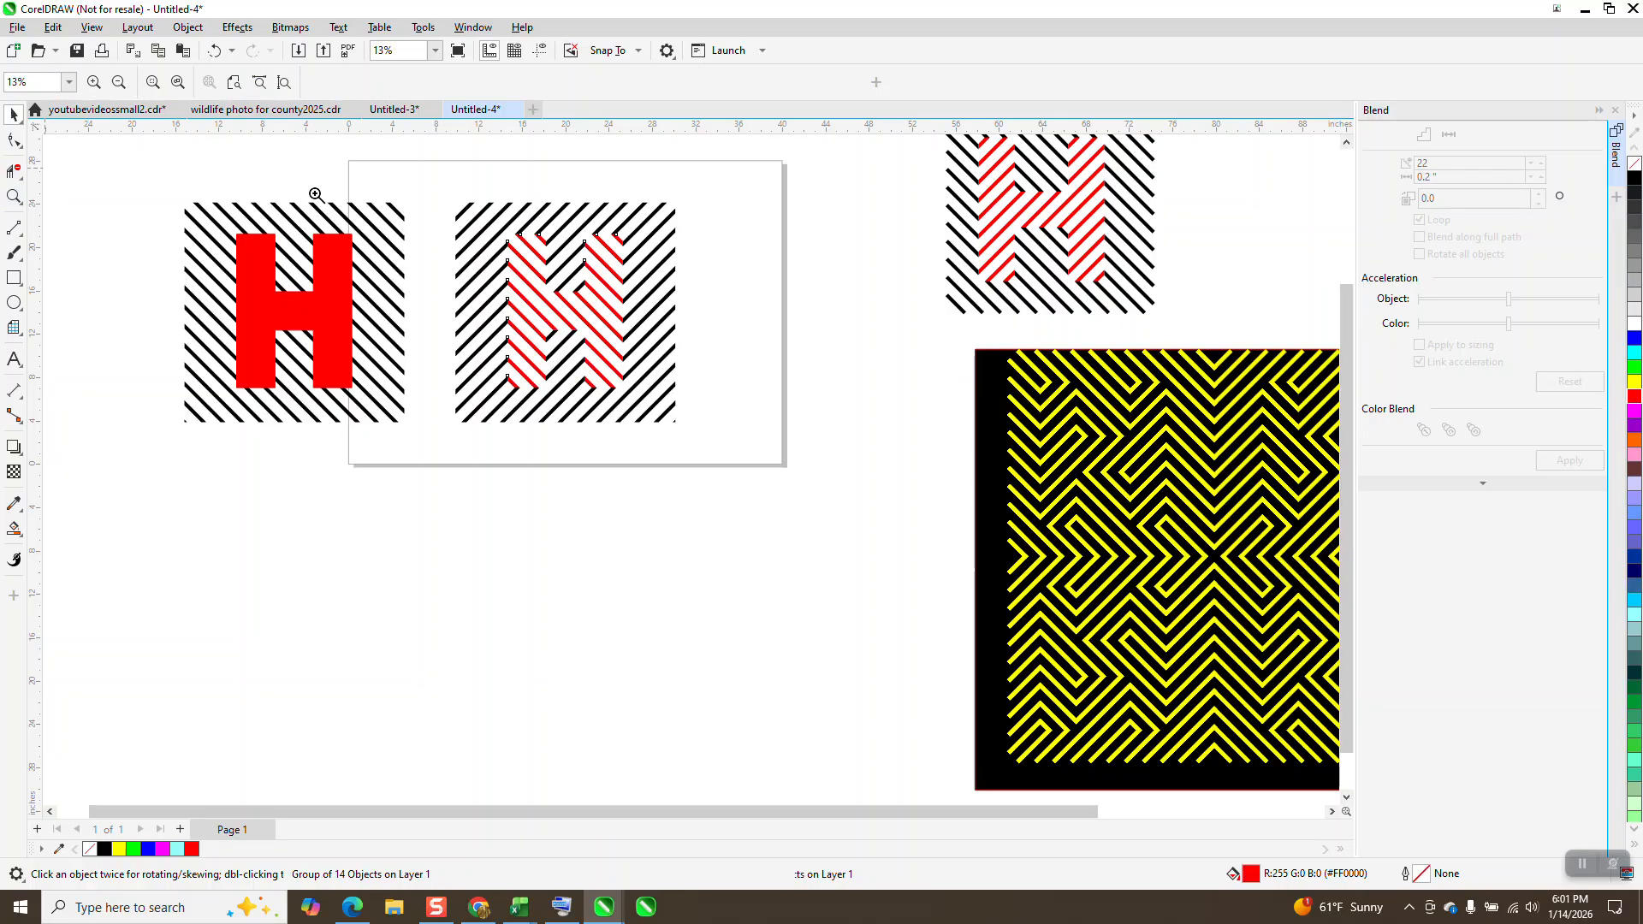
pyautogui.moveTo(501, 199); pyautogui.dragTo(549, 262)
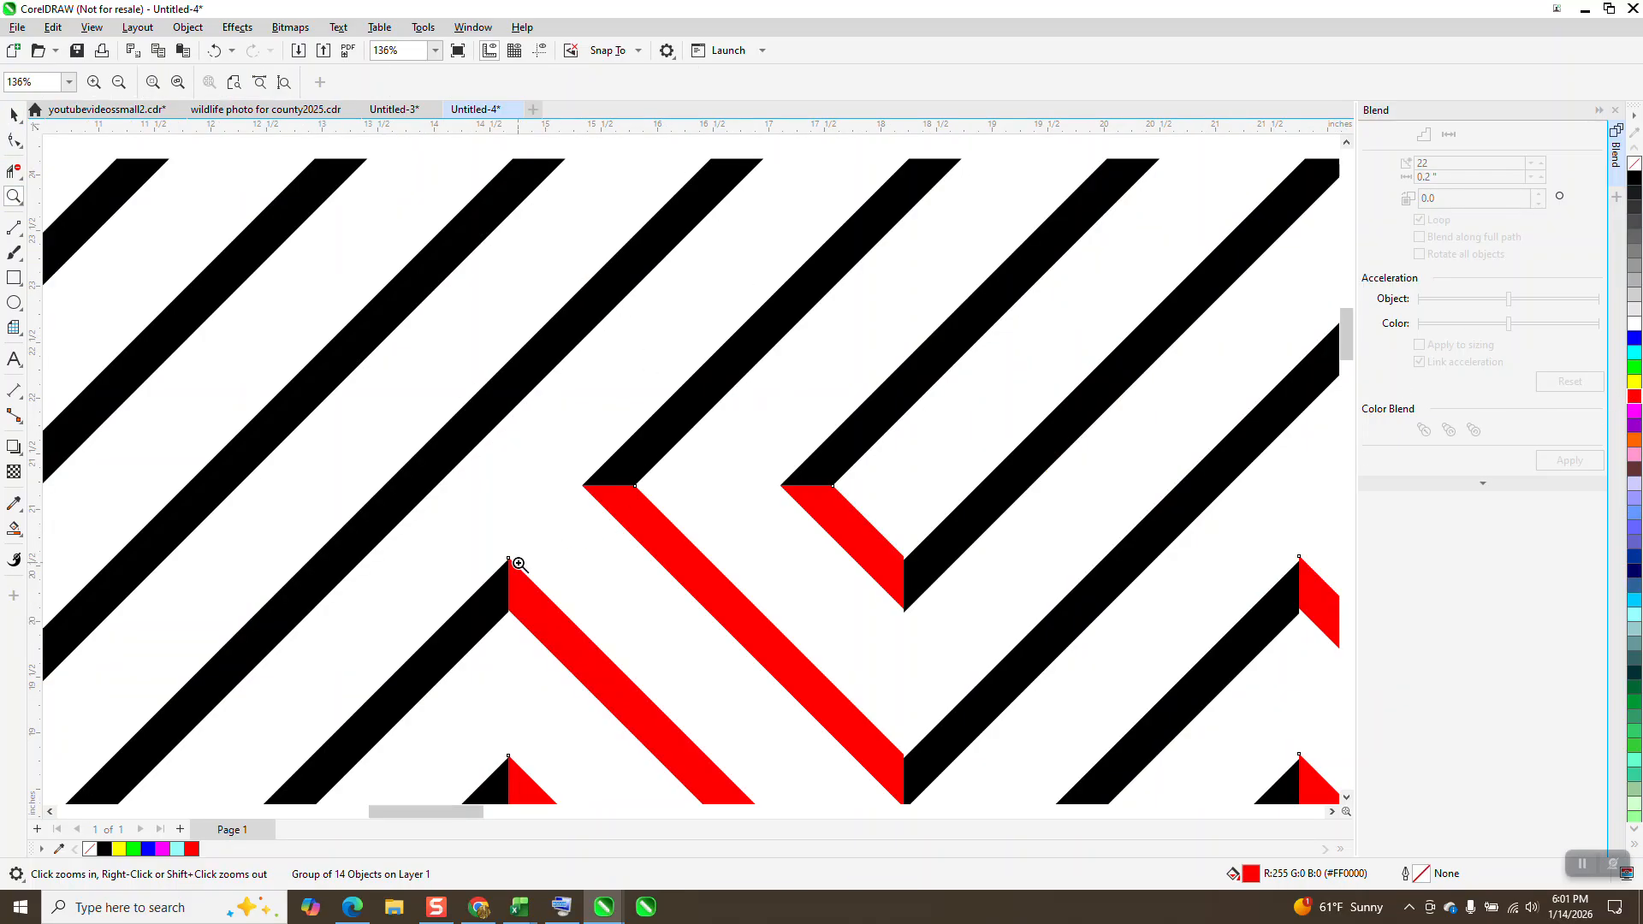
pyautogui.scroll(-5, 824, 505)
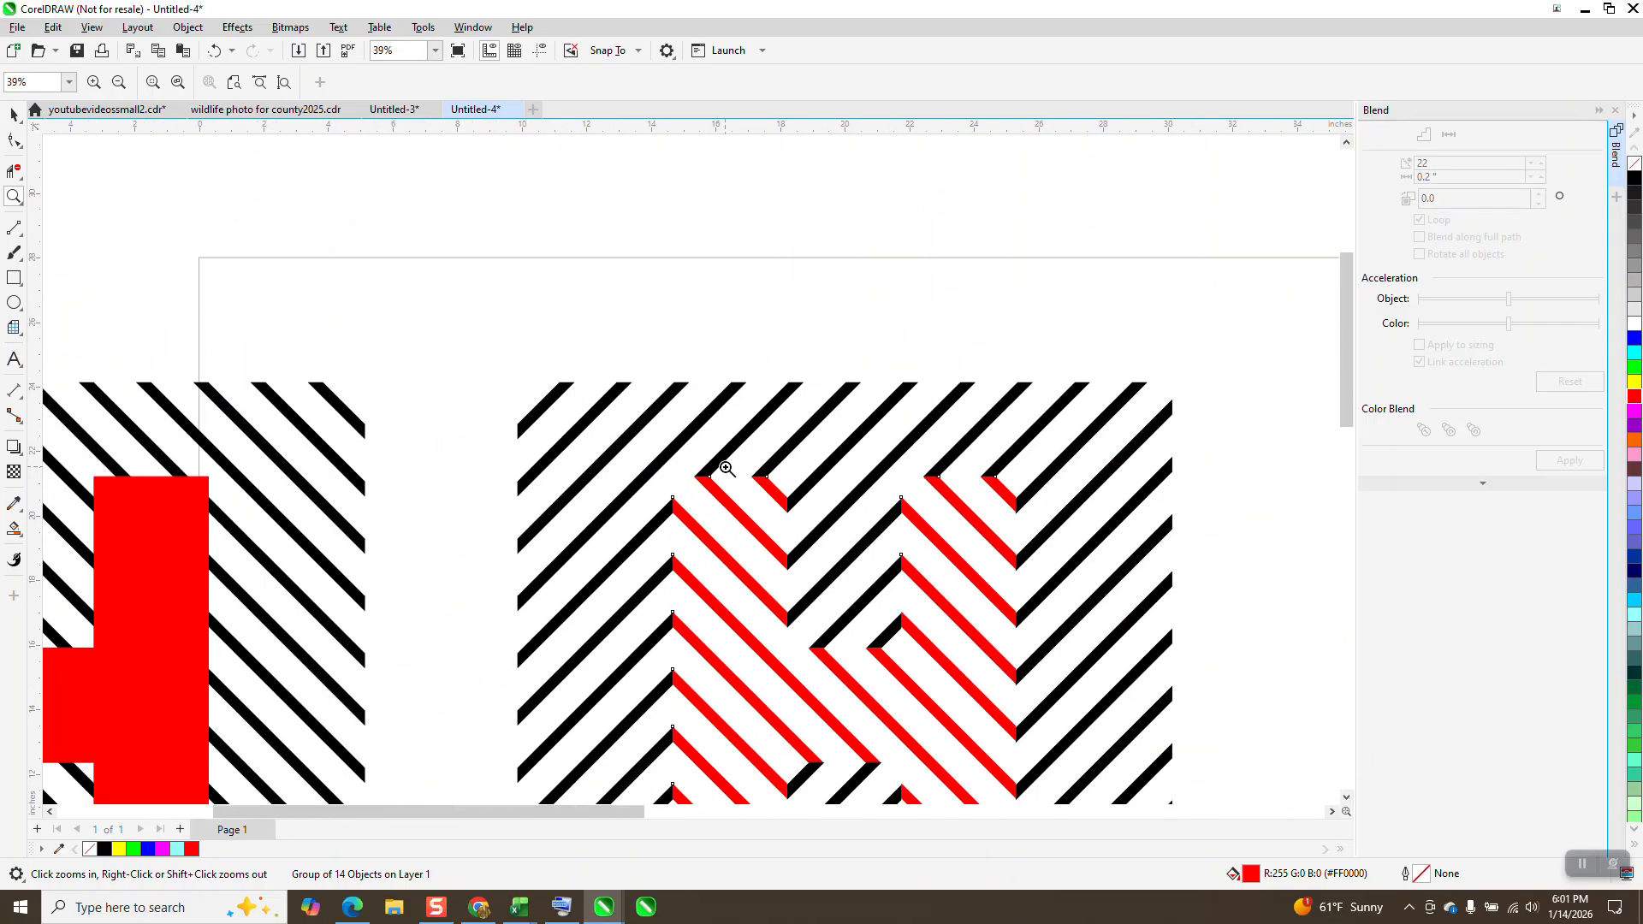
pyautogui.scroll(-3, 760, 383)
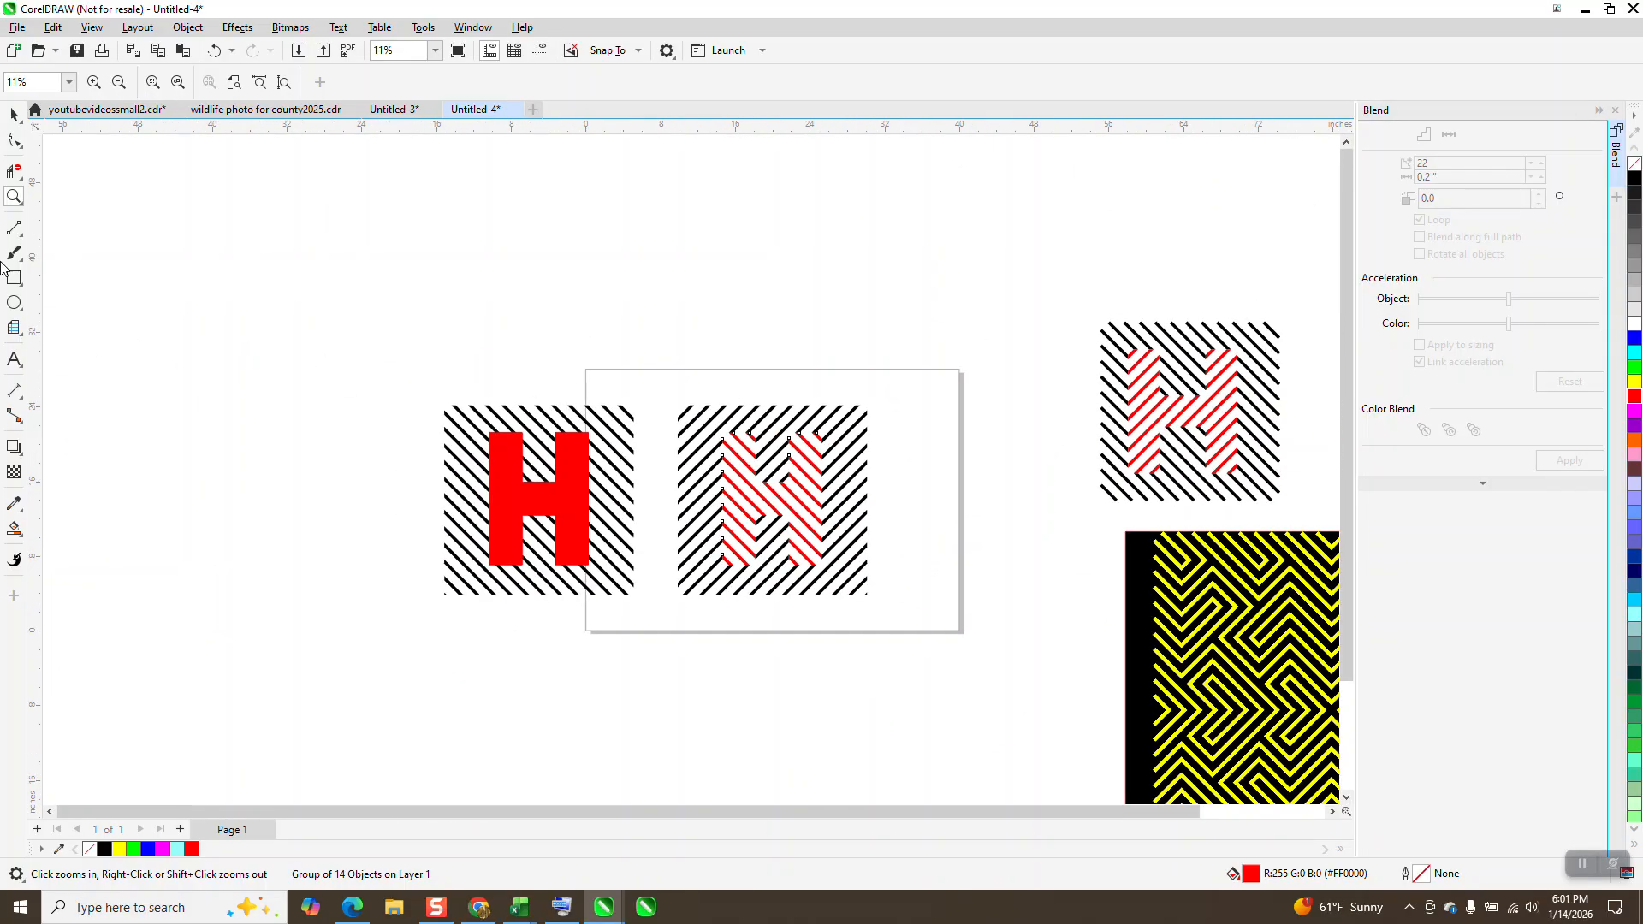
pyautogui.moveTo(669, 395); pyautogui.dragTo(844, 587)
pyautogui.scroll(-4, 874, 498)
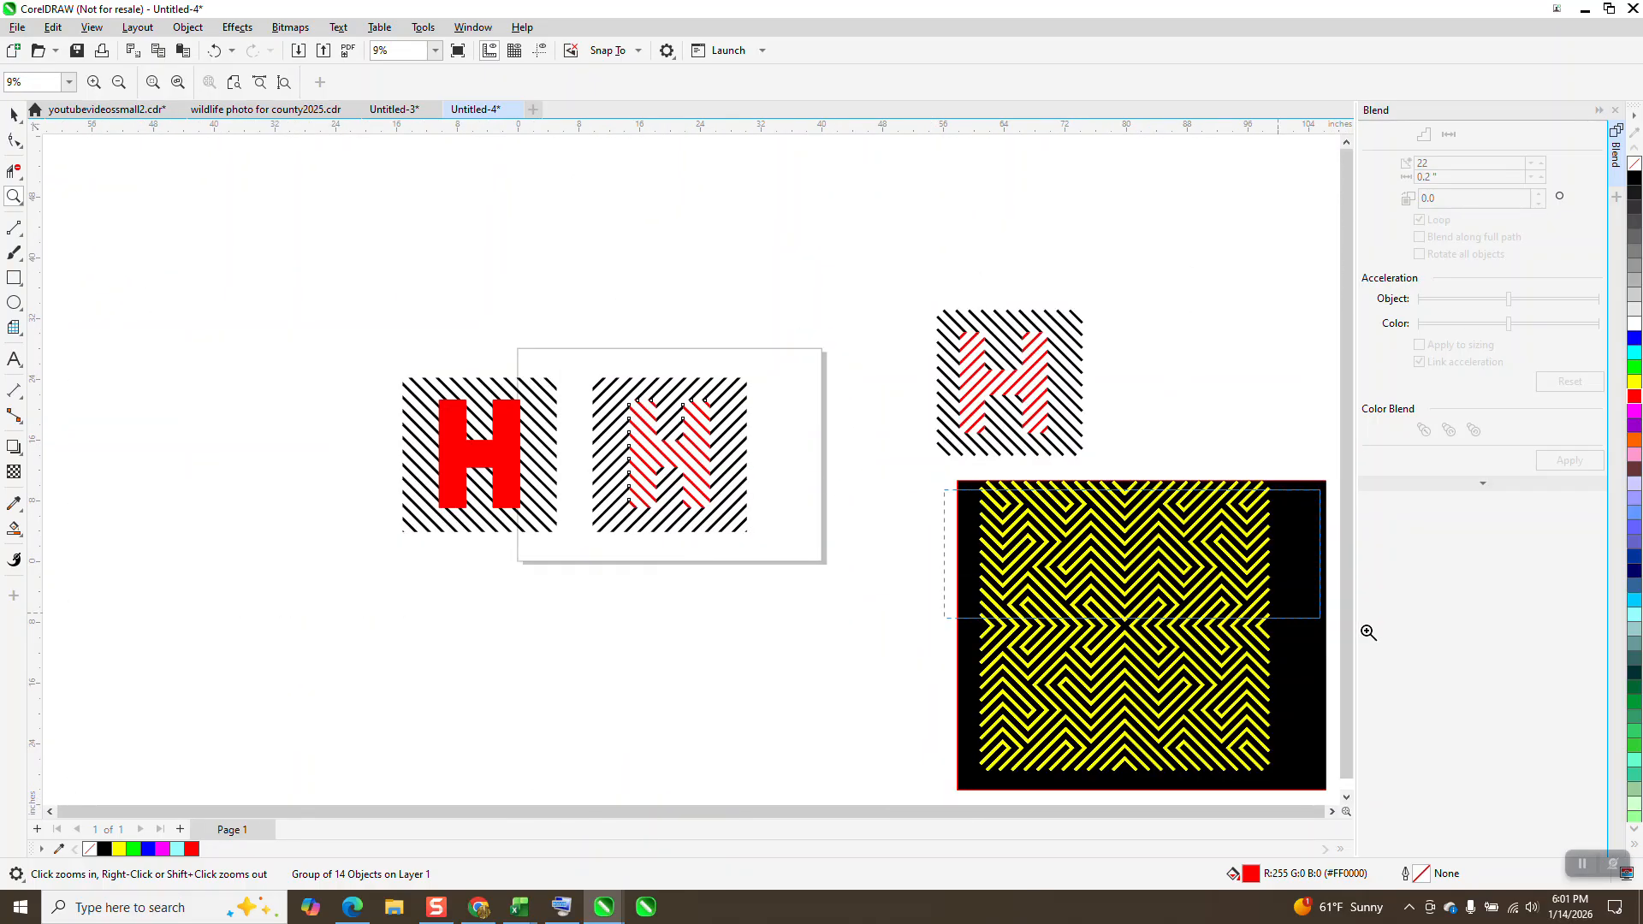
pyautogui.scroll(3, 1093, 609)
pyautogui.scroll(-2, 873, 526)
pyautogui.scroll(-1, 863, 522)
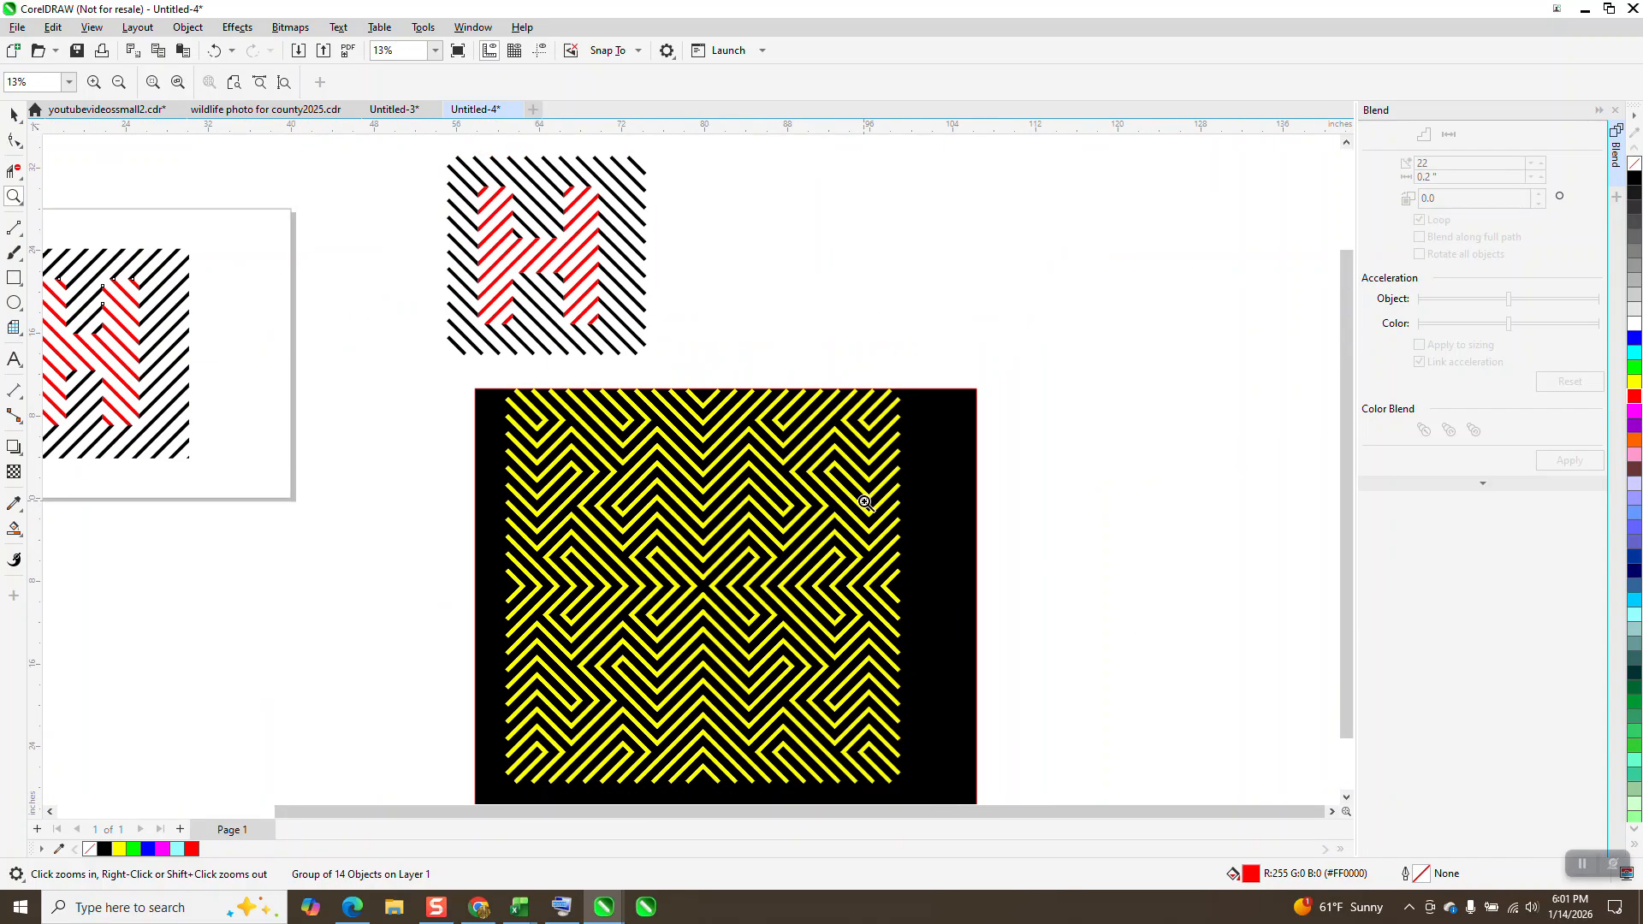
pyautogui.scroll(-2, 747, 482)
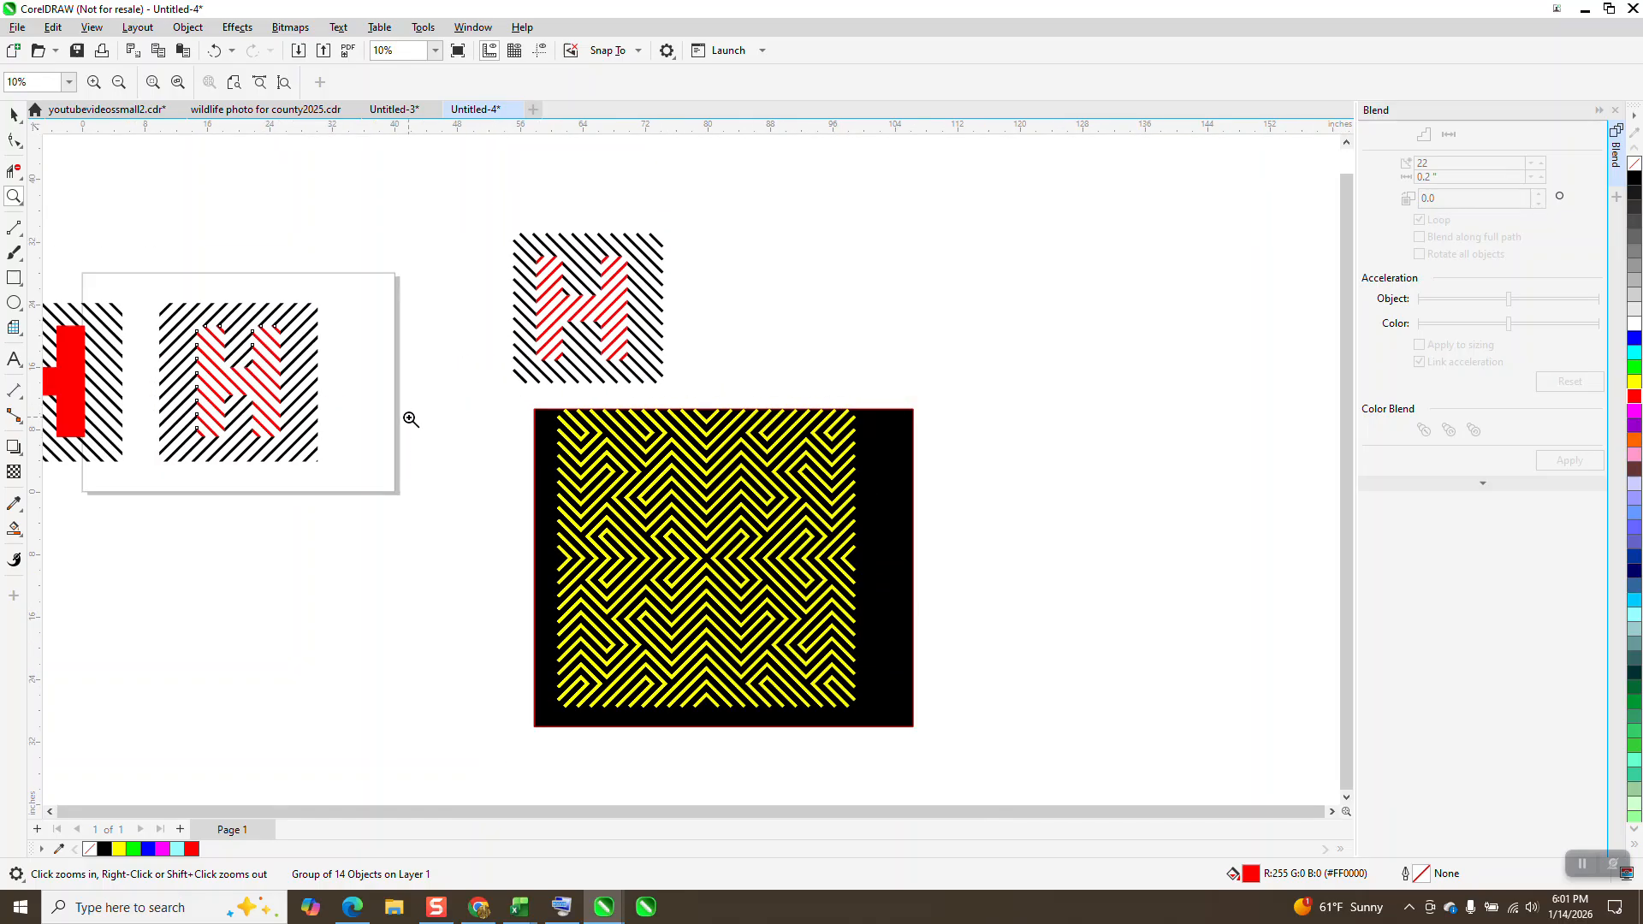